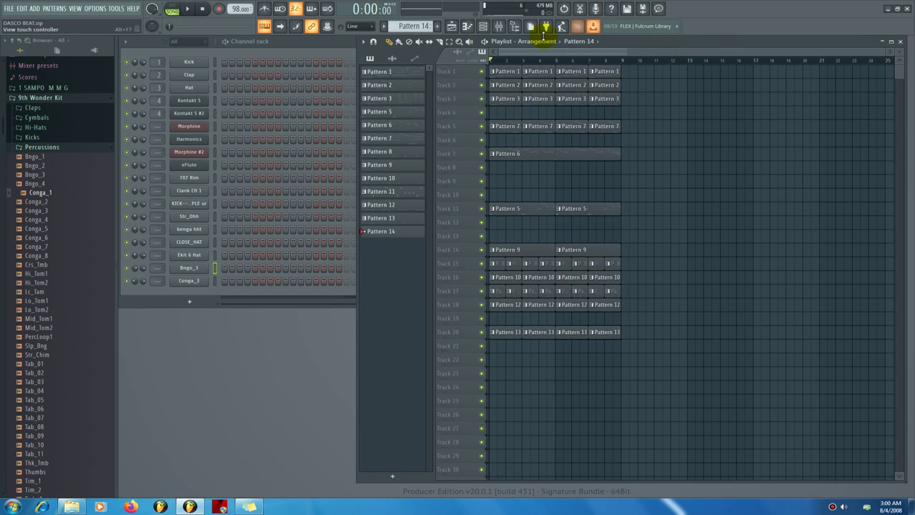
Load Fruity Parametric EQ 2 into the second effect slot of the mixer's Master track
{"action": "left_click", "coordinate": [499, 29]}
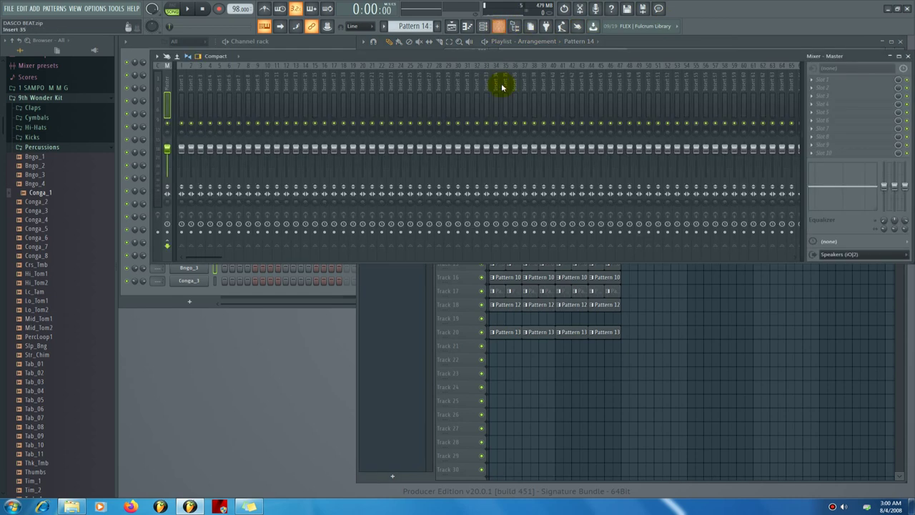
{"action": "mouse_move", "coordinate": [301, 67]}
{"action": "left_mouse_down"}
{"action": "mouse_move", "coordinate": [302, 86]}
{"action": "mouse_move", "coordinate": [322, 86]}
{"action": "mouse_move", "coordinate": [303, 85]}
{"action": "mouse_move", "coordinate": [295, 72]}
{"action": "left_mouse_up"}
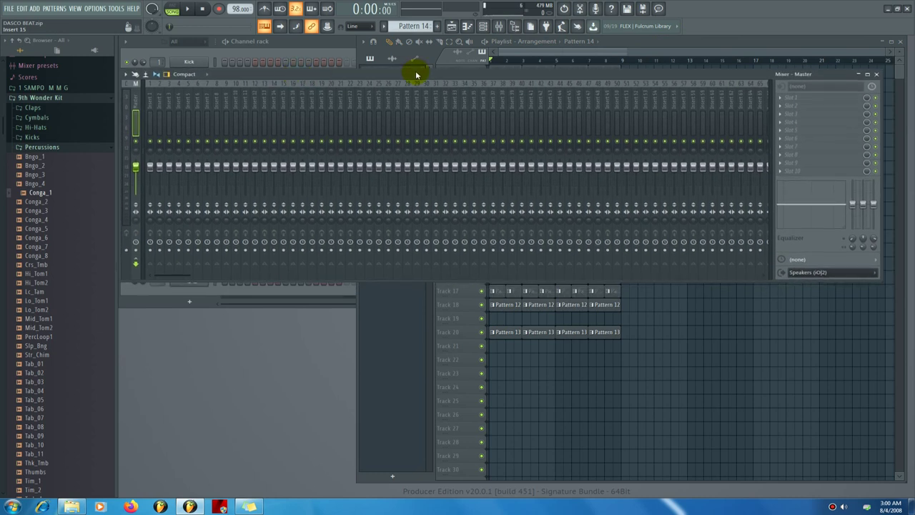
{"action": "left_click_drag", "start_coordinate": [416, 75], "coordinate": [425, 75]}
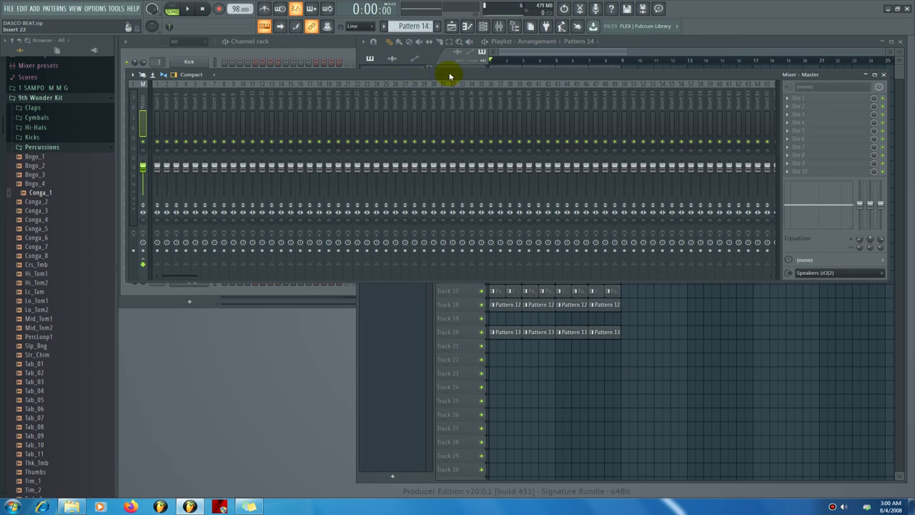
{"action": "left_click", "coordinate": [791, 109]}
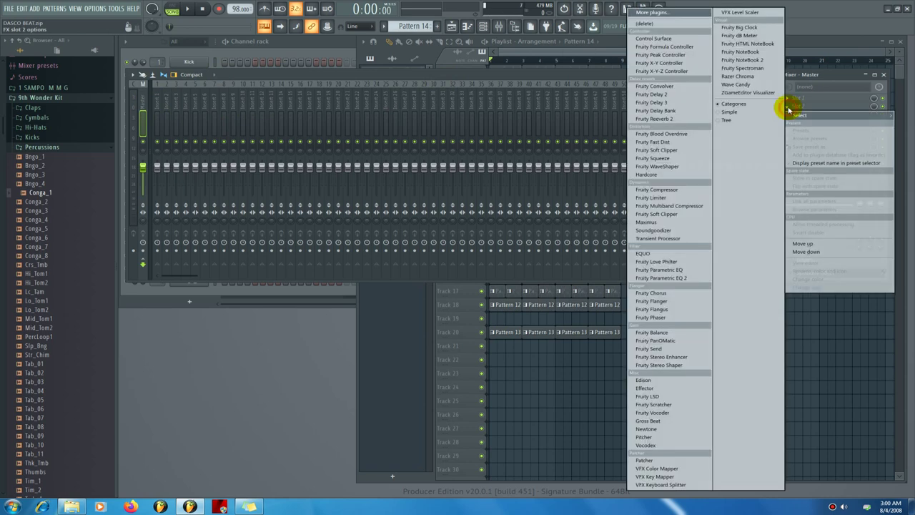
{"action": "left_click", "coordinate": [693, 278]}
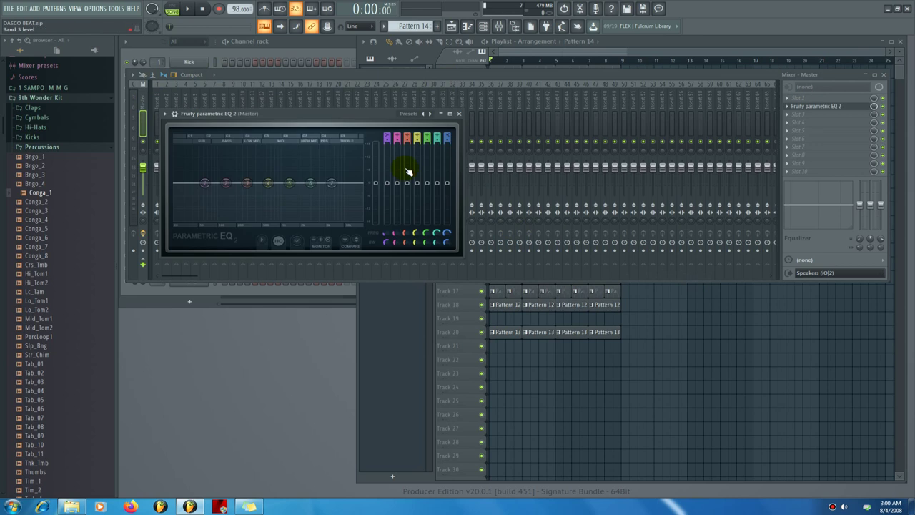
Examine the Parametric EQ 2 frequency bands in an enlarged view, closing the plugin and returning to the playlist
{"action": "left_click", "coordinate": [450, 113]}
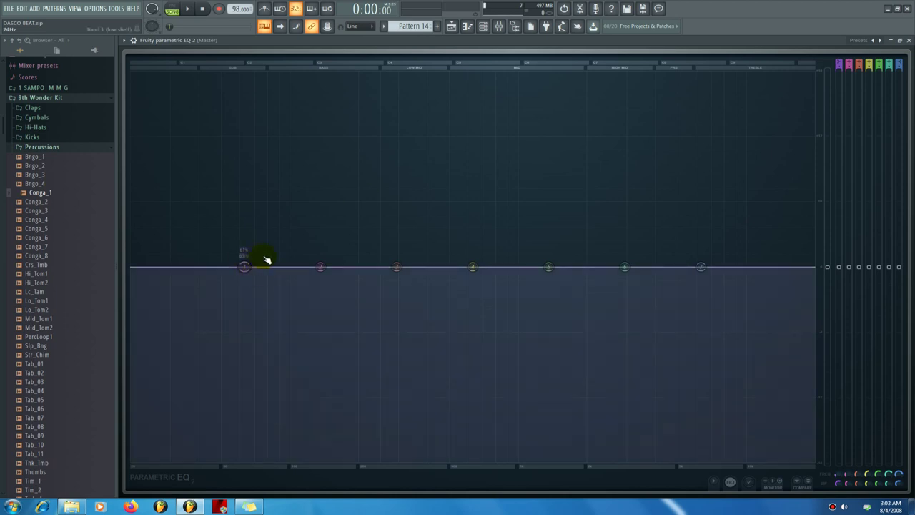
{"action": "left_click", "coordinate": [899, 41]}
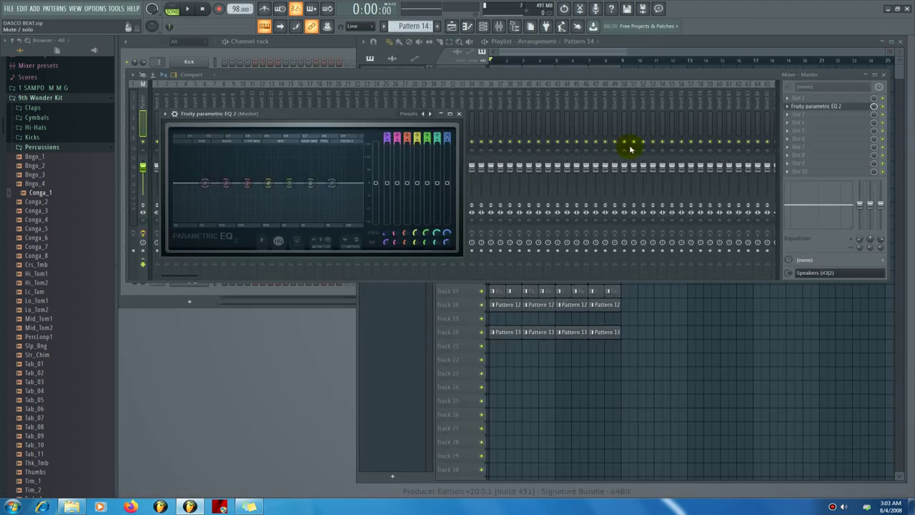
{"action": "left_click", "coordinate": [458, 114]}
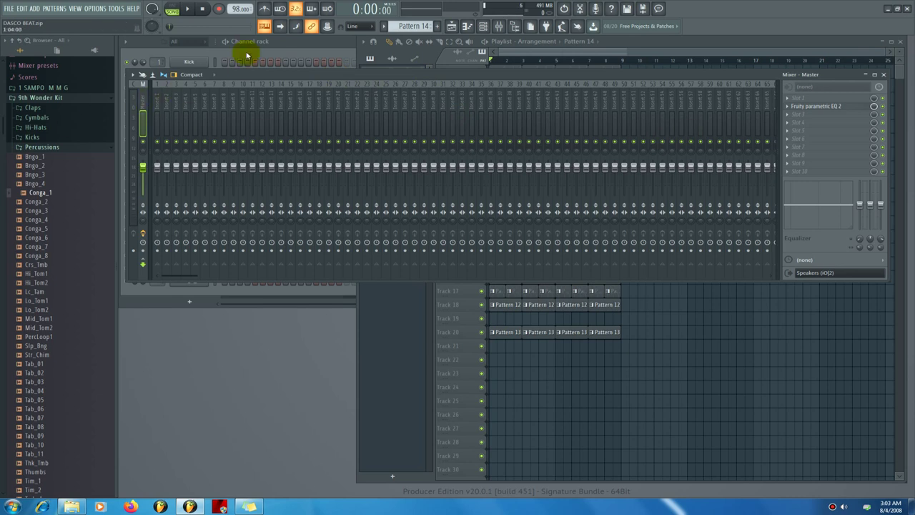
{"action": "left_click", "coordinate": [285, 54]}
{"action": "left_click", "coordinate": [767, 41]}
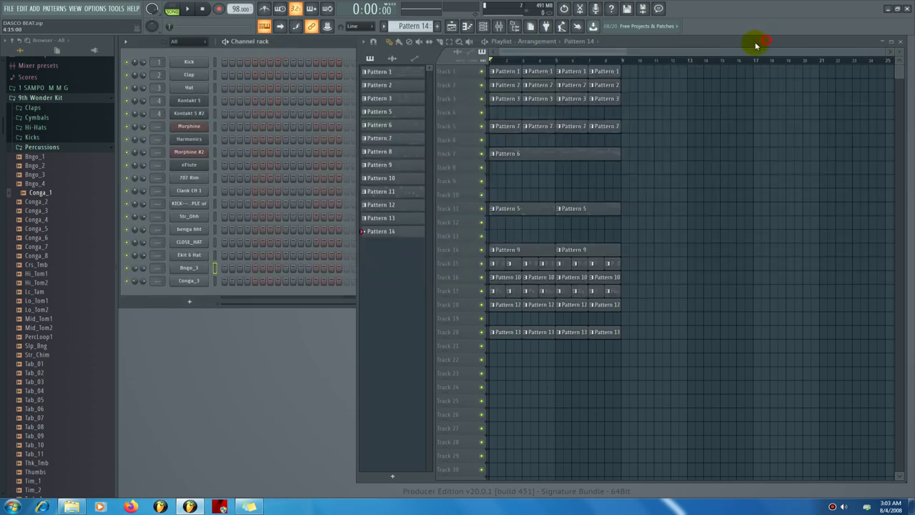
Play the song and mute playlist tracks 11, 7, 5, 3 and 2 one after another
{"action": "left_click", "coordinate": [188, 12]}
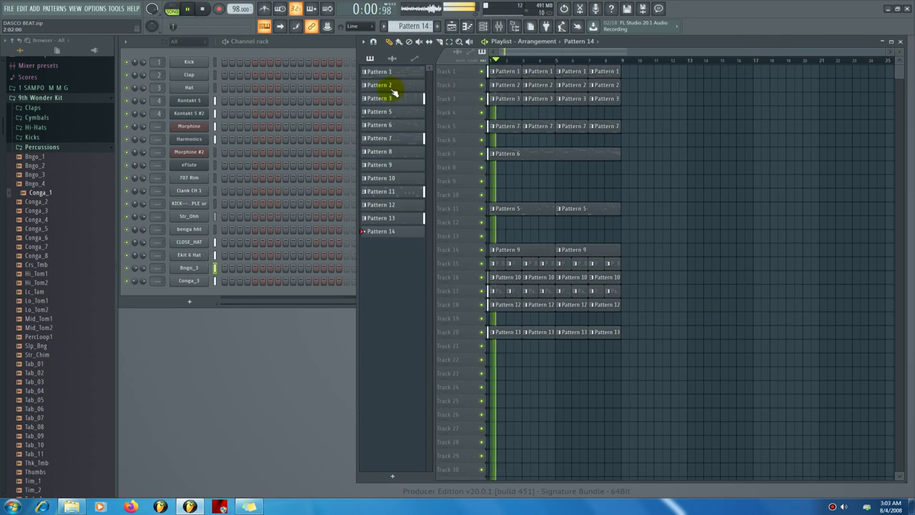
{"action": "left_click", "coordinate": [483, 209]}
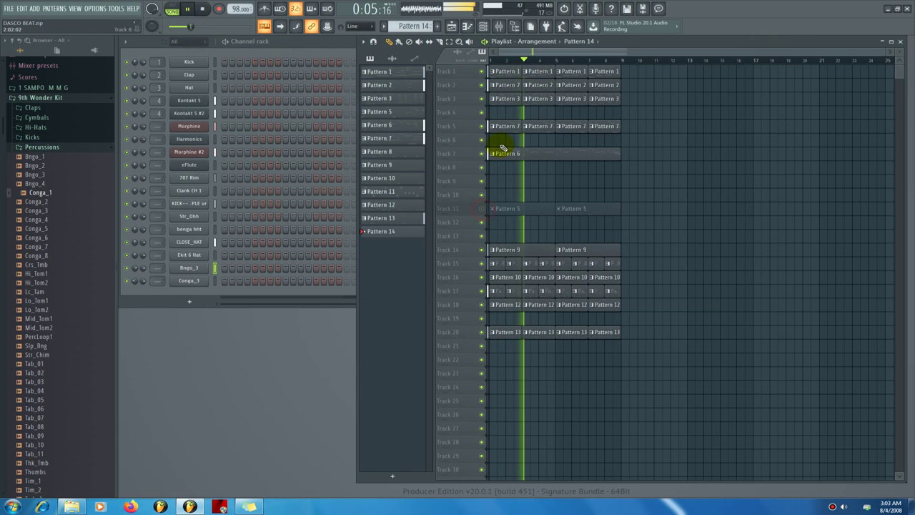
{"action": "left_click", "coordinate": [481, 154]}
{"action": "left_click", "coordinate": [481, 125]}
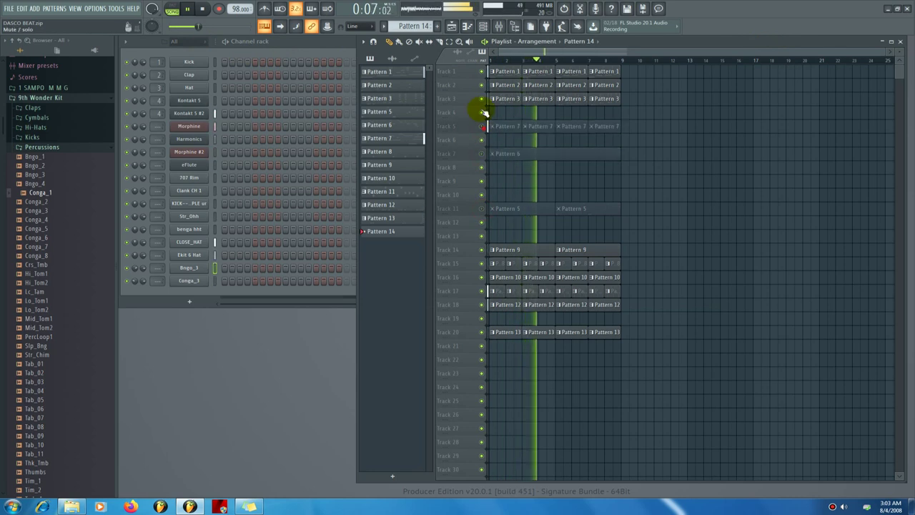
{"action": "left_click", "coordinate": [481, 98]}
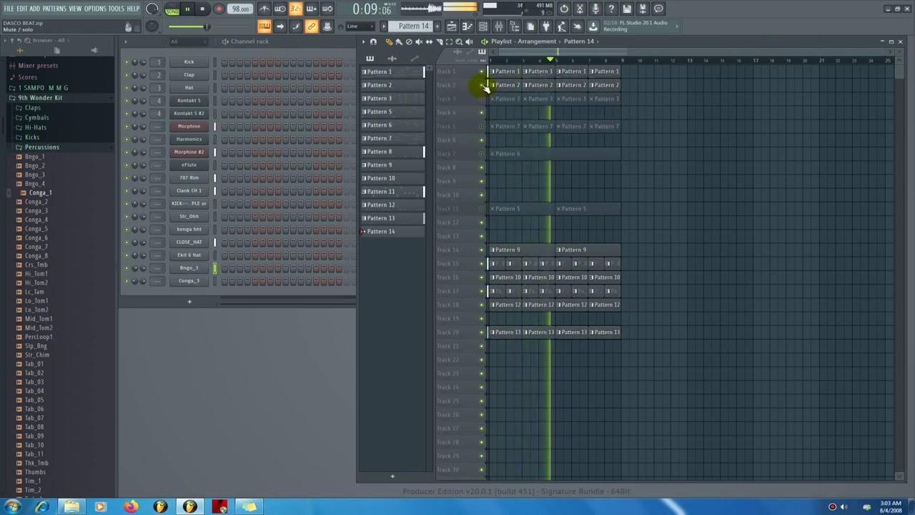
{"action": "left_click", "coordinate": [481, 84]}
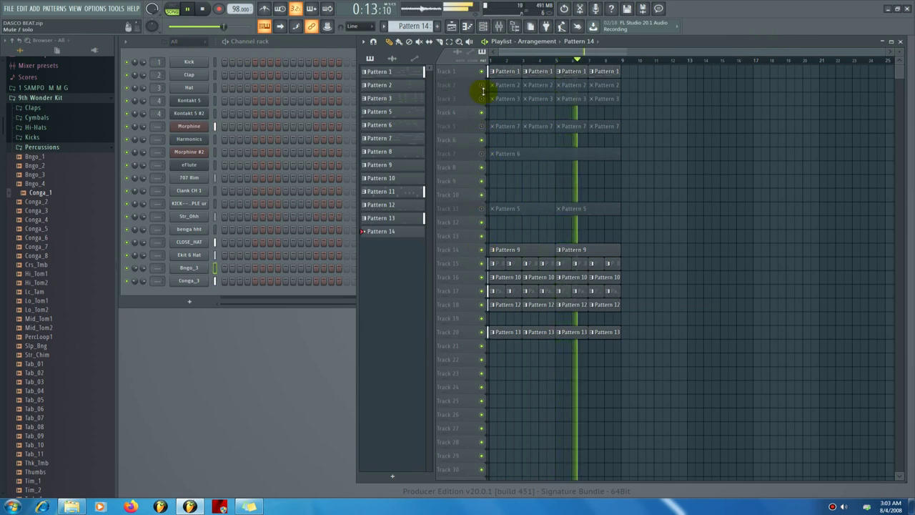
Audition the playing mix with track 1 muted and tracks 2, 3 and 5 unmuted
{"action": "left_click", "coordinate": [481, 85]}
{"action": "left_click", "coordinate": [481, 71]}
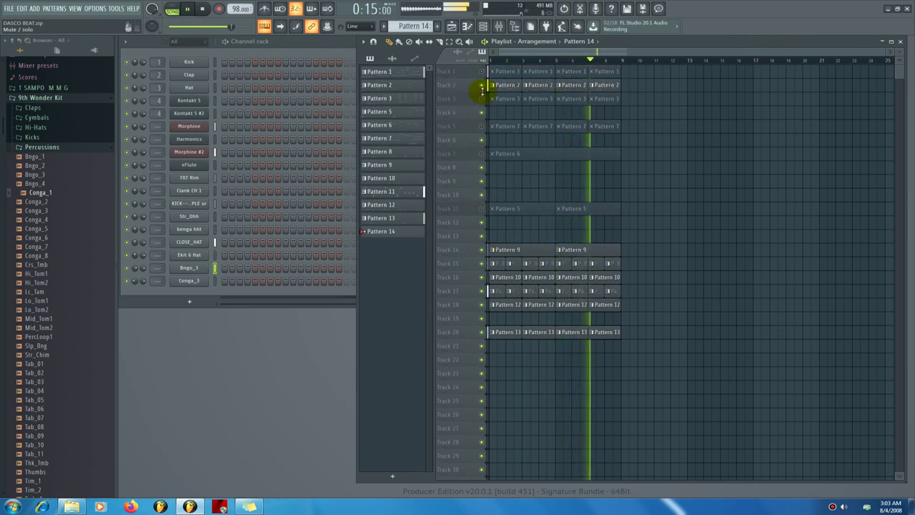
{"action": "left_click", "coordinate": [484, 101]}
{"action": "left_click", "coordinate": [484, 100]}
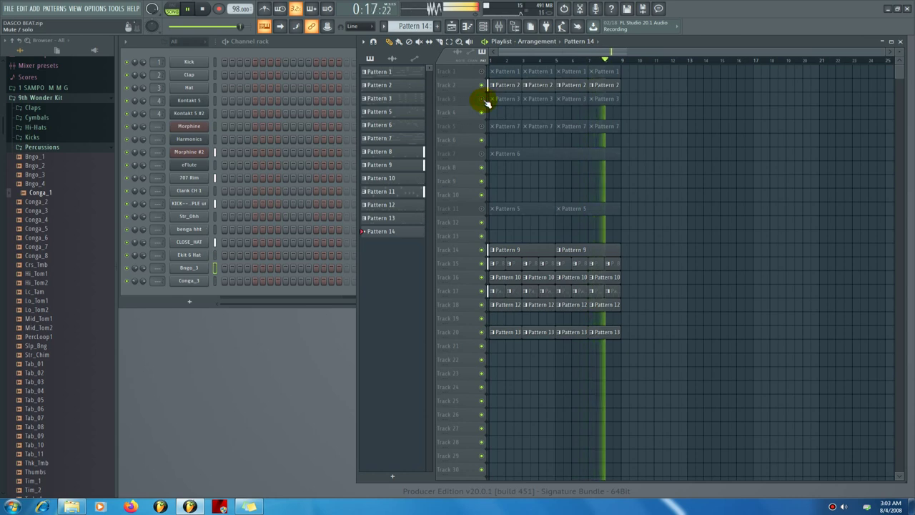
{"action": "left_click", "coordinate": [484, 101]}
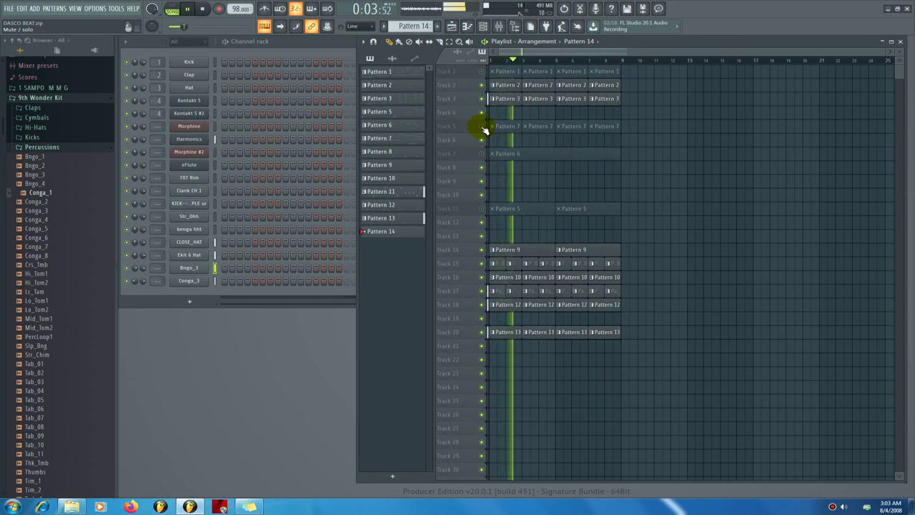
{"action": "left_click", "coordinate": [482, 127]}
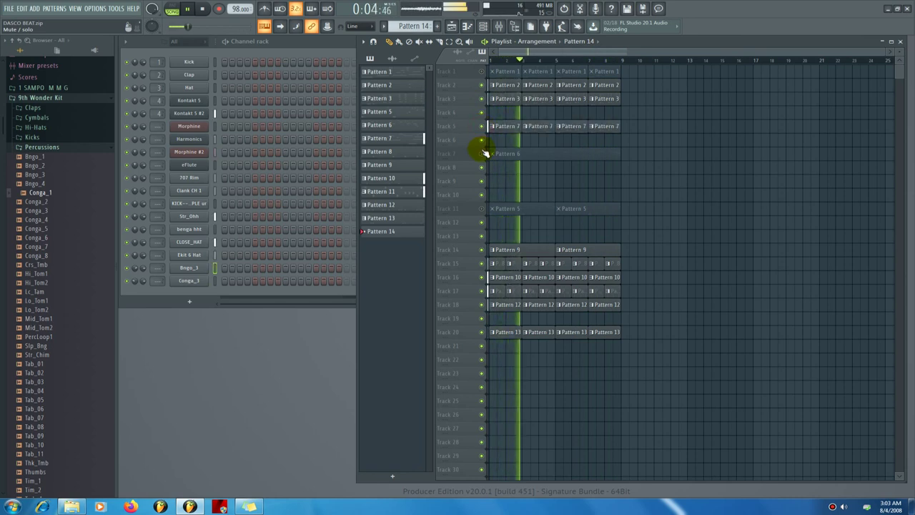
Compare the mix without tracks 2 and 3 by muting both and unmuting them again
{"action": "left_click", "coordinate": [482, 99]}
{"action": "left_click", "coordinate": [481, 85]}
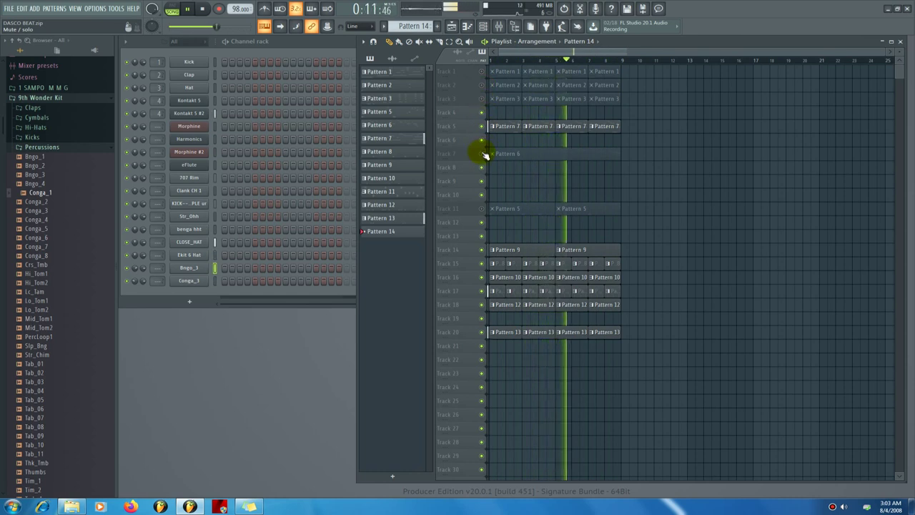
{"action": "left_click", "coordinate": [482, 98]}
{"action": "left_click", "coordinate": [482, 85]}
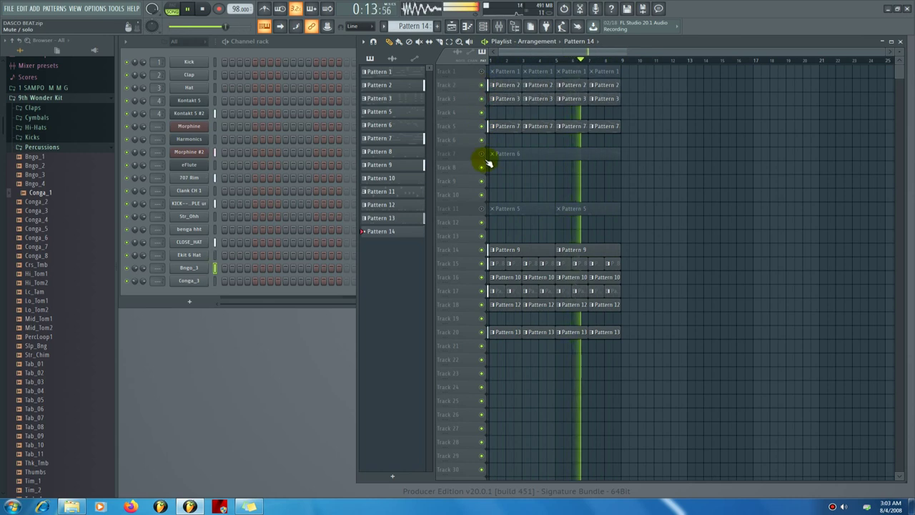
Unmute playlist tracks 7 and 11 during playback, stop the song, and unmute track 1
{"action": "left_click", "coordinate": [482, 153]}
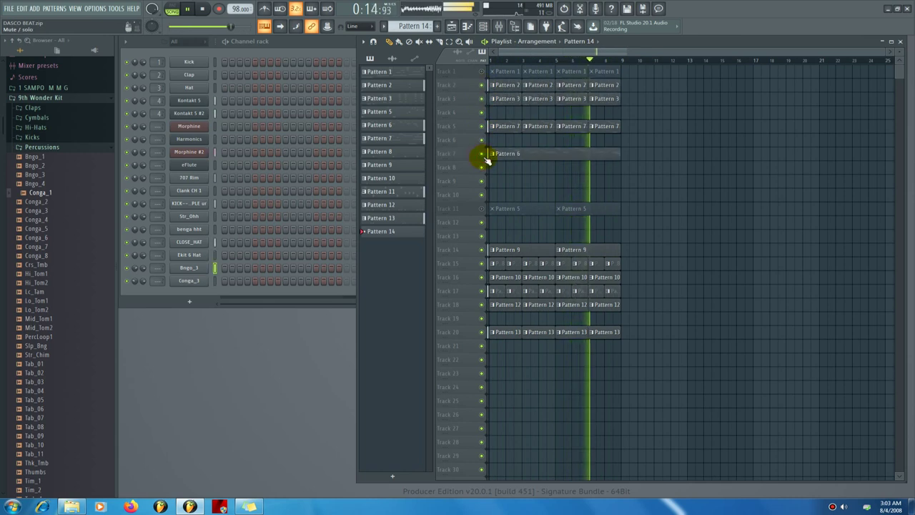
{"action": "left_click", "coordinate": [483, 208]}
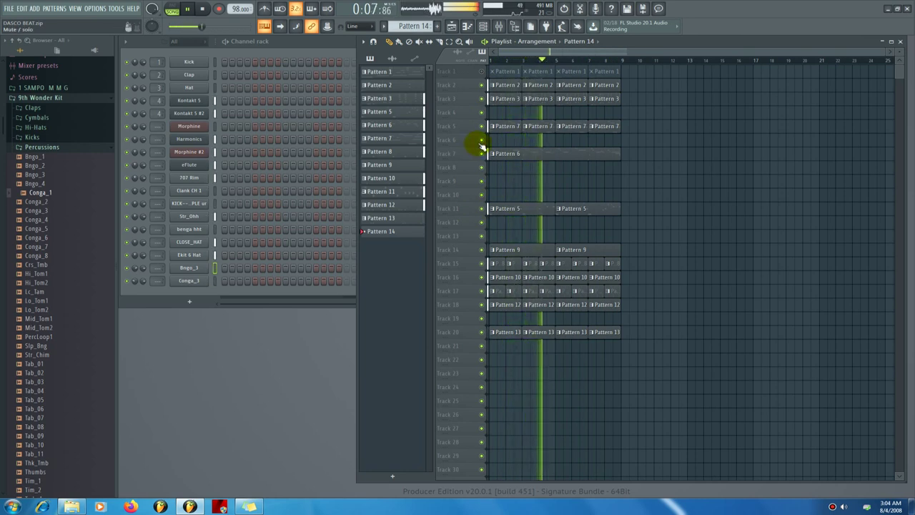
{"action": "key", "text": "space"}
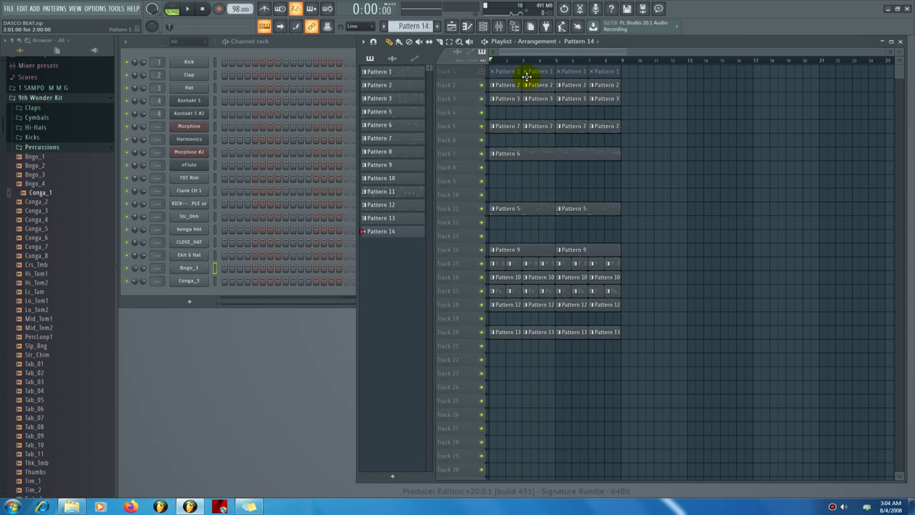
{"action": "left_click", "coordinate": [481, 72]}
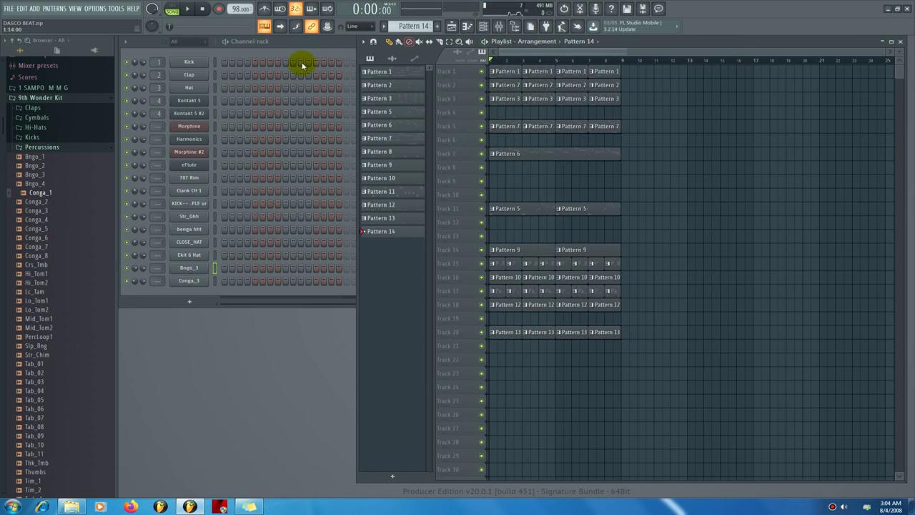
Select every channel in the channel rack from Kontakt 5 through Conga_3, leaving out Kick, Clap and Hat
{"action": "double_click", "coordinate": [216, 99]}
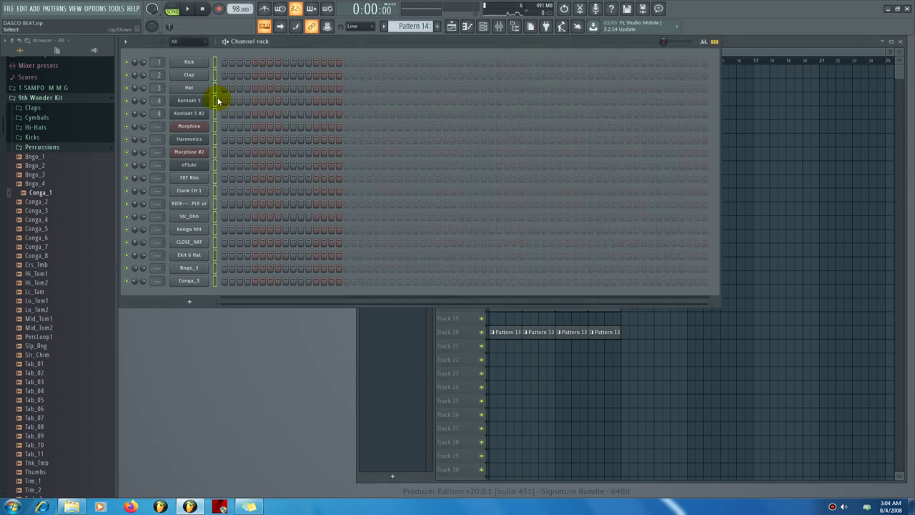
{"action": "right_click", "coordinate": [216, 66]}
{"action": "right_click", "coordinate": [215, 75]}
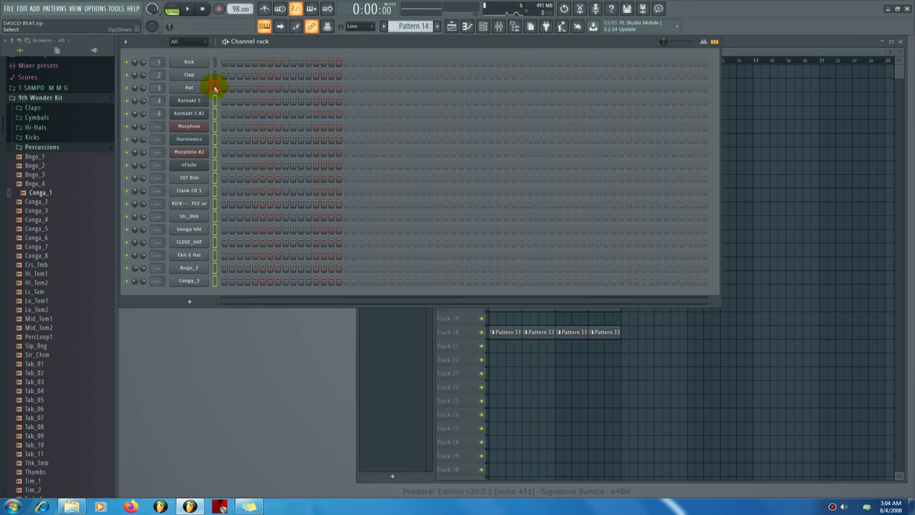
Route the selected channels to consecutive mixer tracks starting from Insert 1
{"action": "left_click", "coordinate": [501, 27]}
{"action": "left_click", "coordinate": [159, 113]}
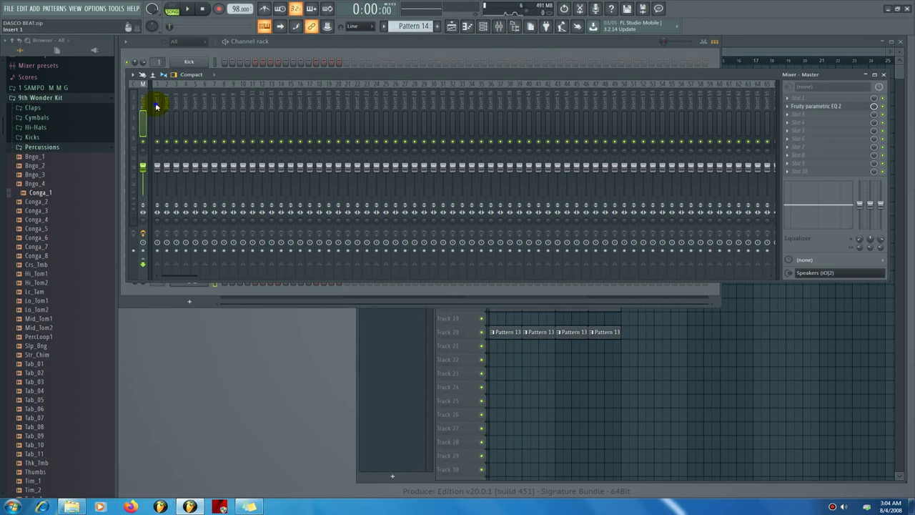
{"action": "right_click", "coordinate": [157, 106]}
{"action": "mouse_move", "coordinate": [243, 120]}
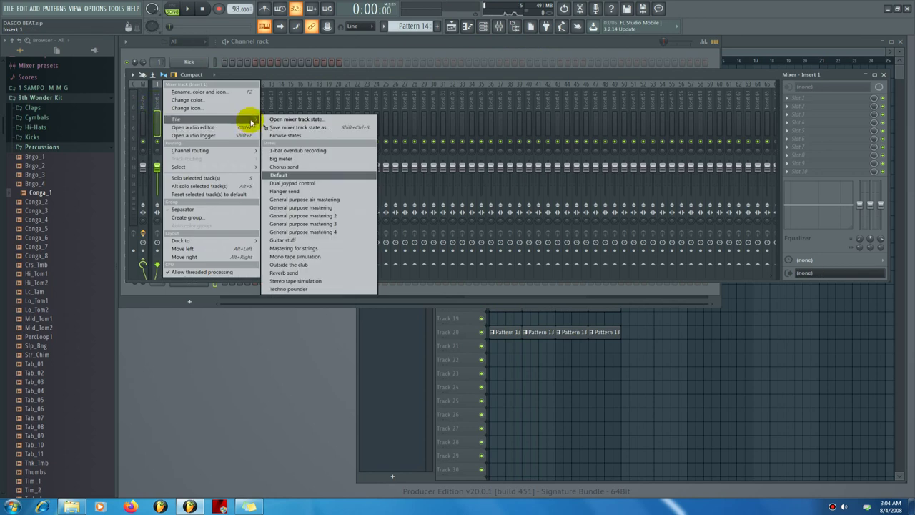
{"action": "mouse_move", "coordinate": [246, 150]}
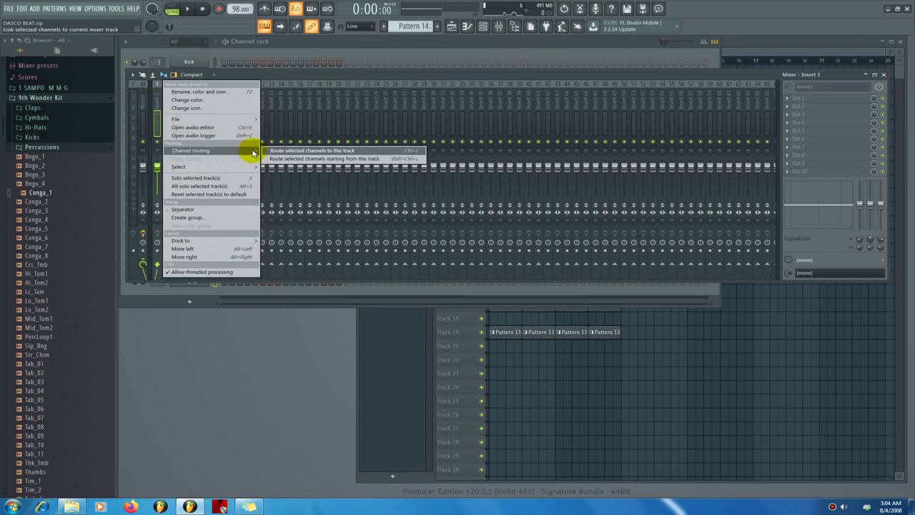
{"action": "left_click", "coordinate": [295, 158]}
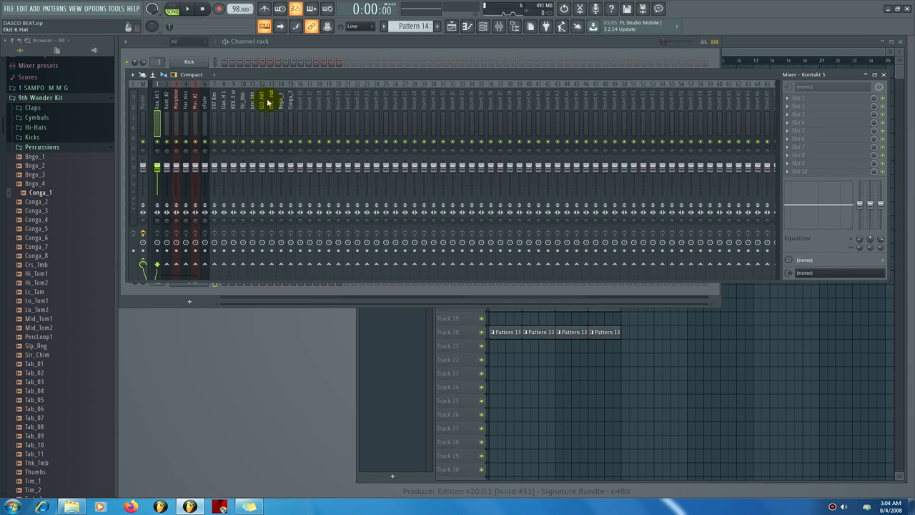
Check the channels' mixer track assignments in the channel rack and the mixer, returning to the playlist
{"action": "left_click", "coordinate": [729, 50]}
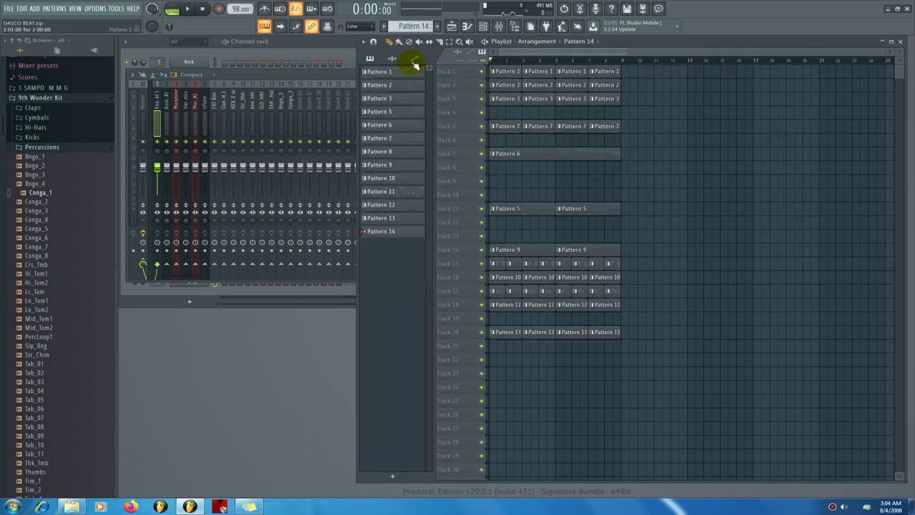
{"action": "left_click", "coordinate": [321, 43]}
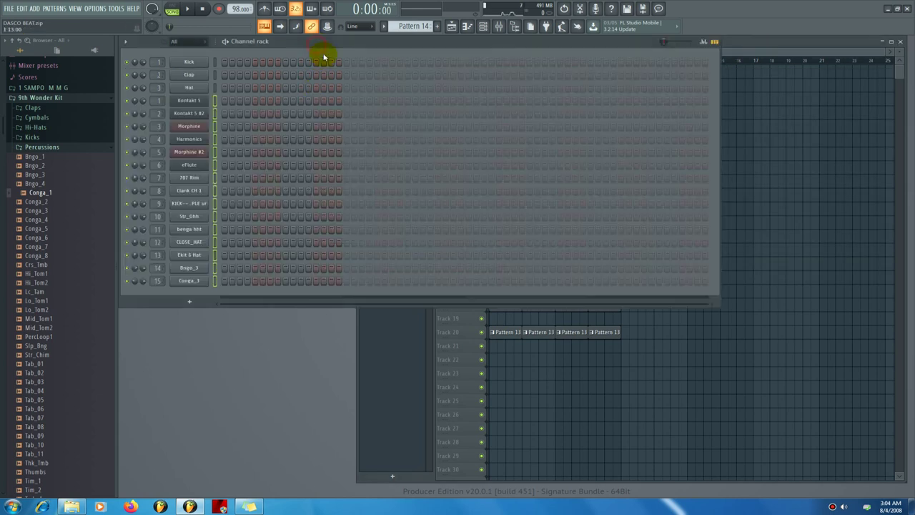
{"action": "left_click", "coordinate": [750, 43]}
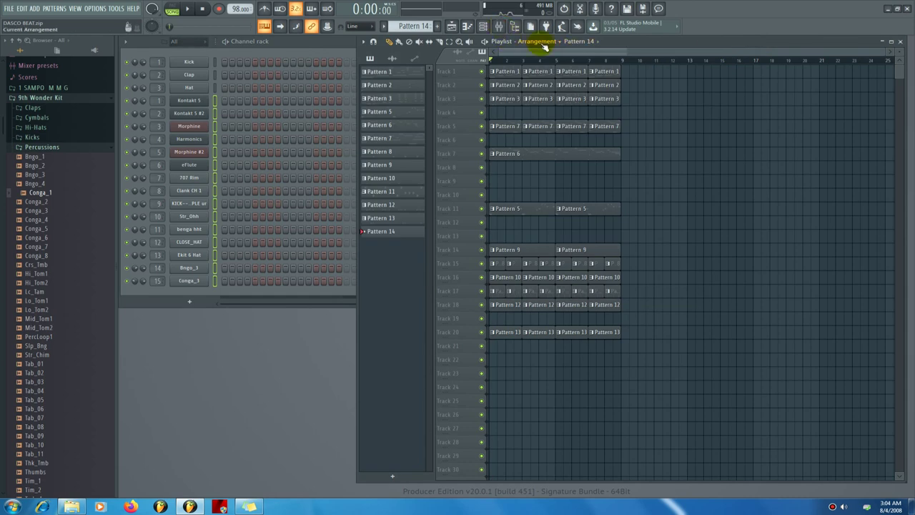
{"action": "left_click", "coordinate": [499, 27]}
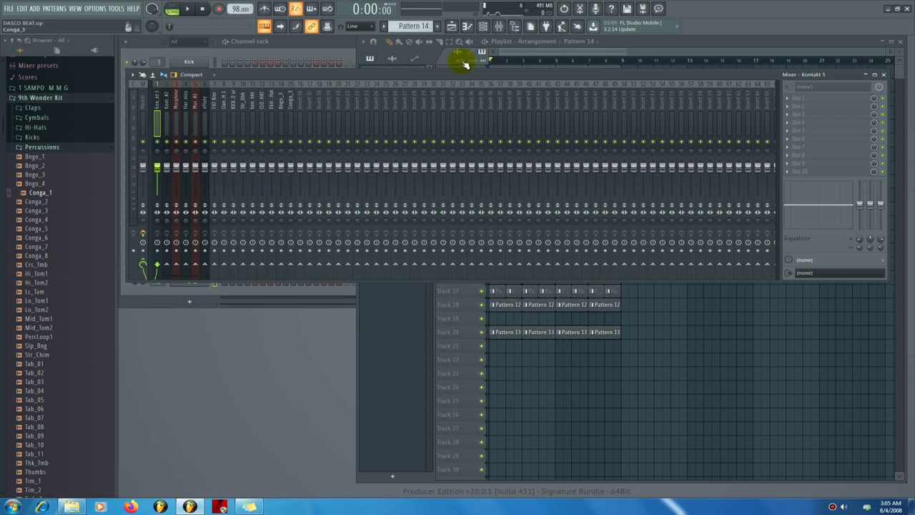
{"action": "left_click", "coordinate": [679, 41]}
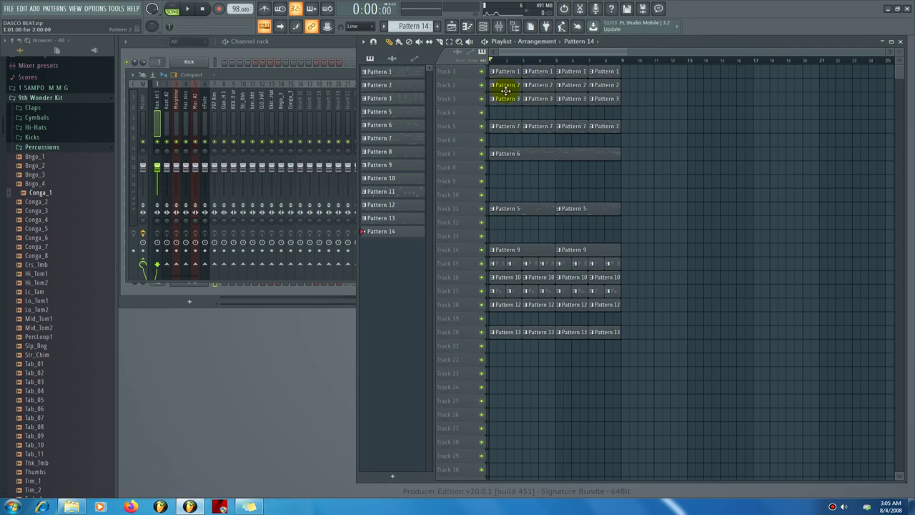
Play Pattern 2 and Pattern 3 in pattern mode, select the Harmonics mixer track, and stop playback
{"action": "left_click", "coordinate": [506, 87]}
{"action": "left_click", "coordinate": [187, 10]}
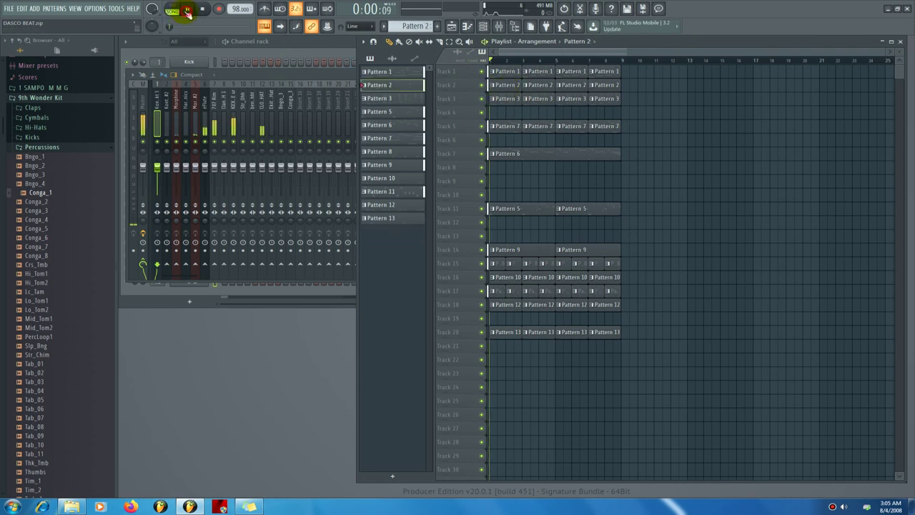
{"action": "left_click", "coordinate": [172, 10]}
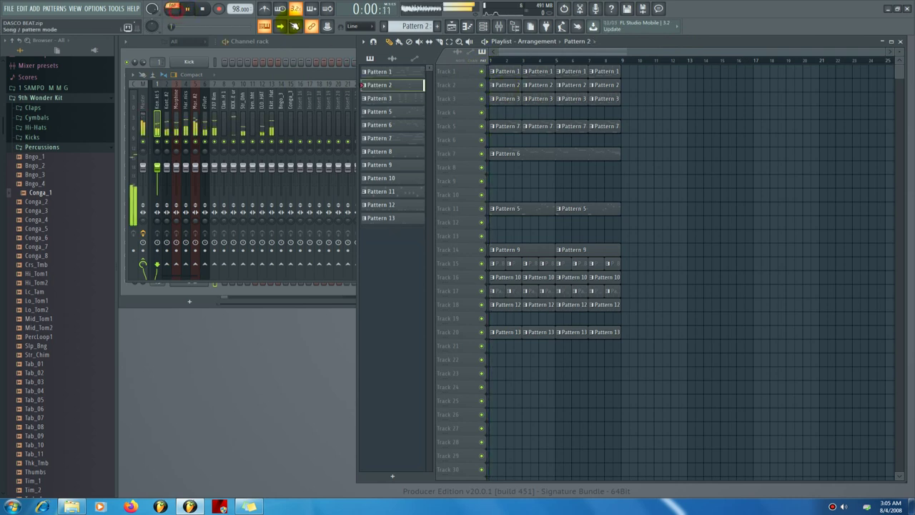
{"action": "left_click", "coordinate": [508, 98]}
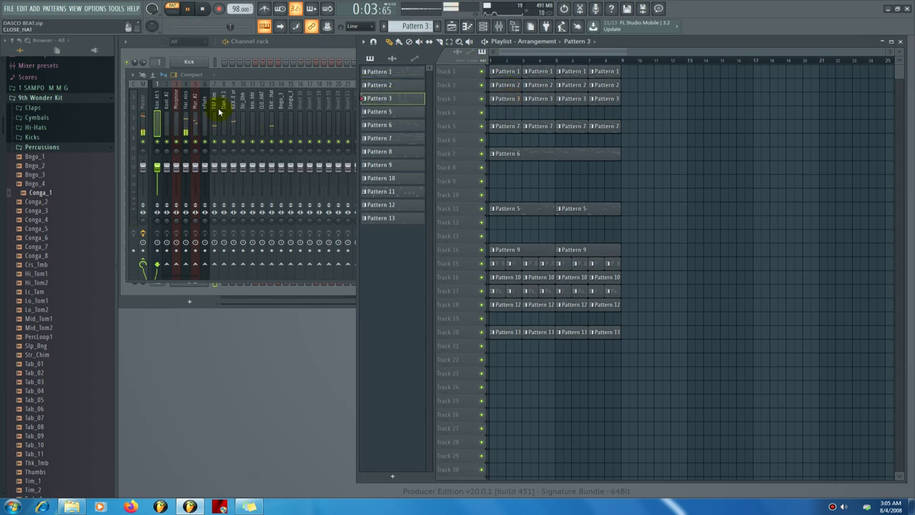
{"action": "left_click", "coordinate": [188, 115]}
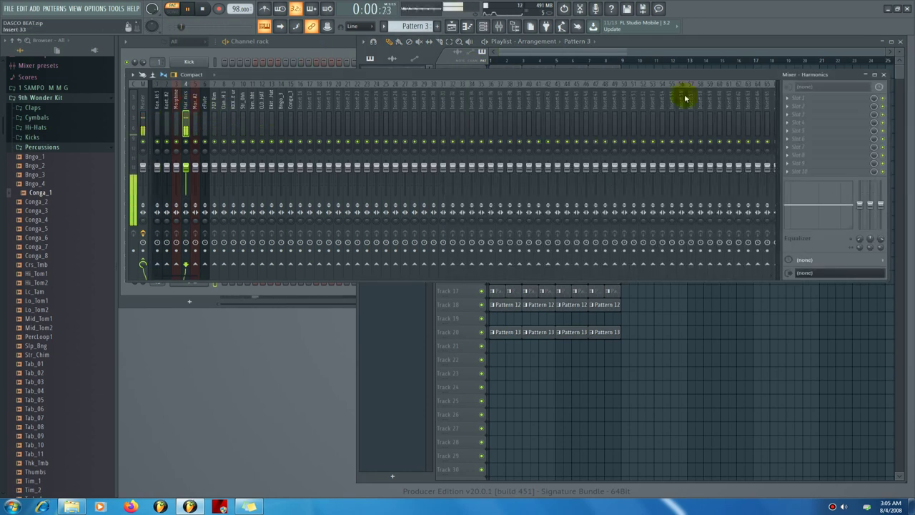
{"action": "key", "text": "space"}
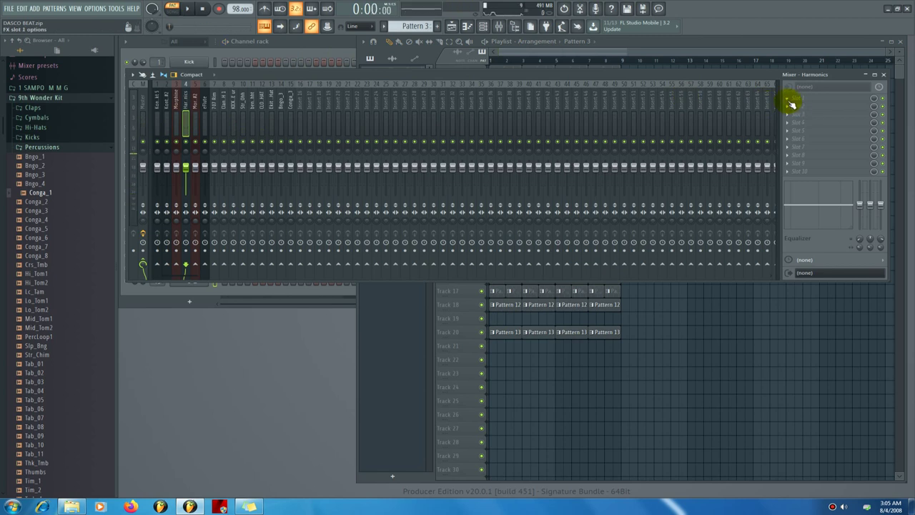
Load Fruity Parametric EQ 2 into the Harmonics track's first effect slot, start playback, and maximize the EQ
{"action": "left_click", "coordinate": [789, 102]}
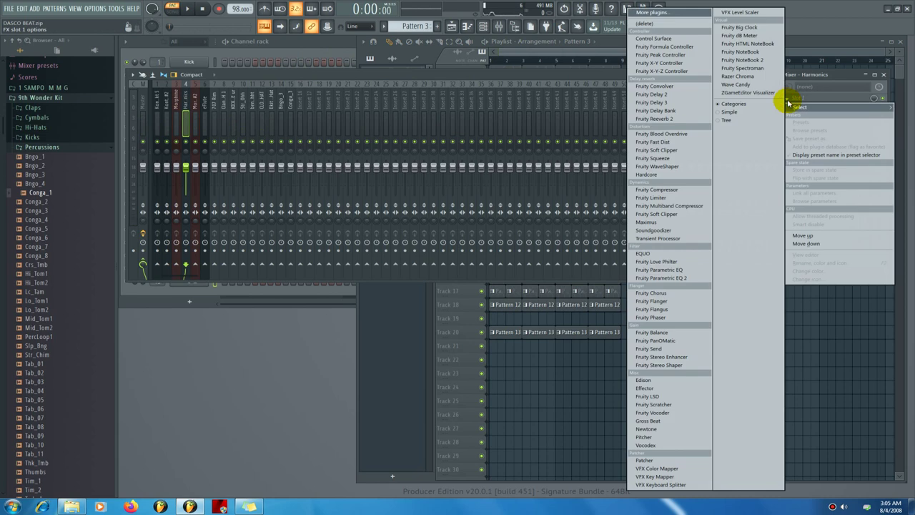
{"action": "left_click", "coordinate": [691, 283]}
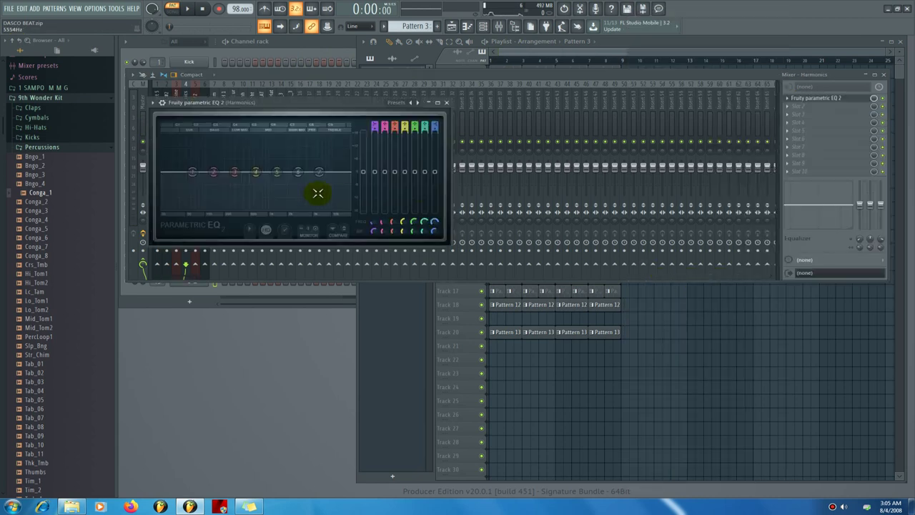
{"action": "key", "text": "space"}
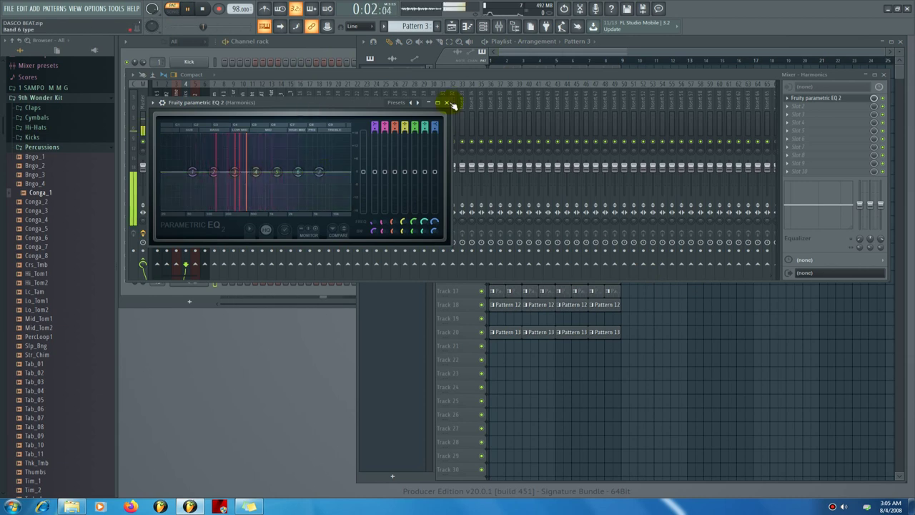
{"action": "left_click", "coordinate": [438, 104]}
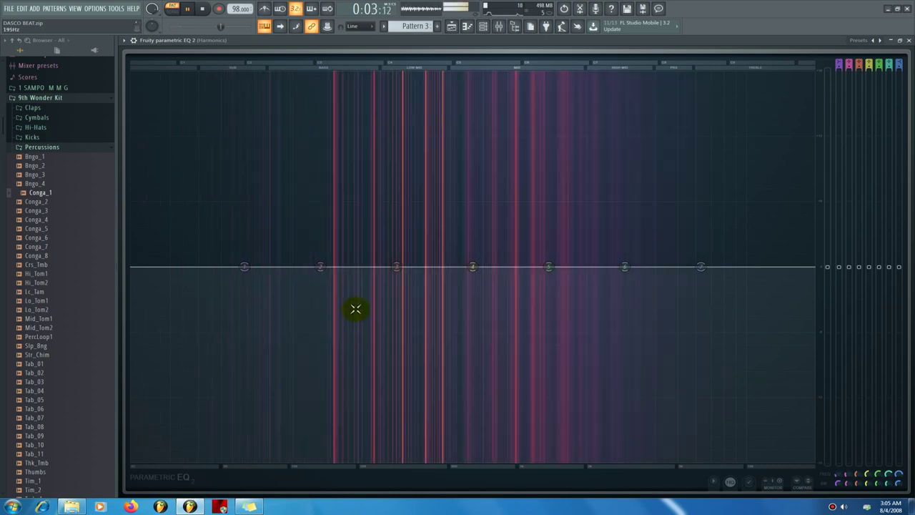
Play and stop Pattern 3 repeatedly to examine where its frequencies lie in the EQ spectrum, especially the low end
{"action": "key", "text": "space"}
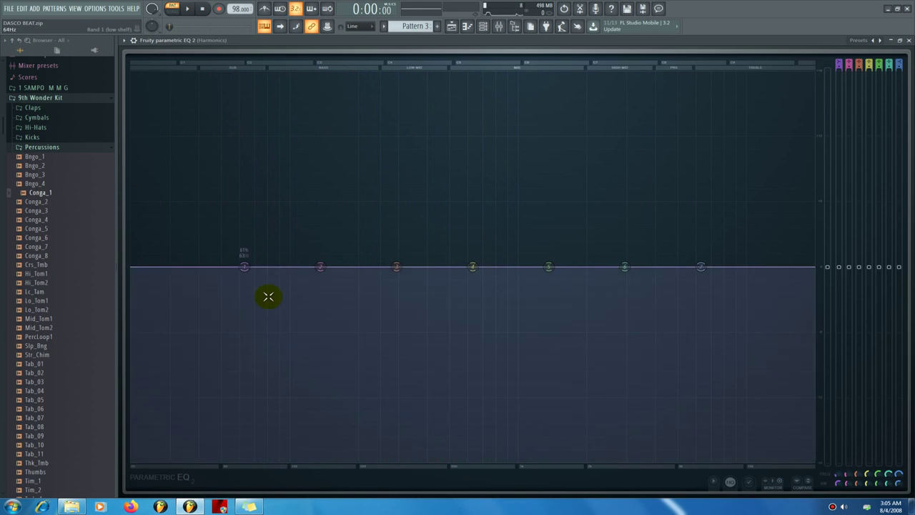
{"action": "key", "text": "space"}
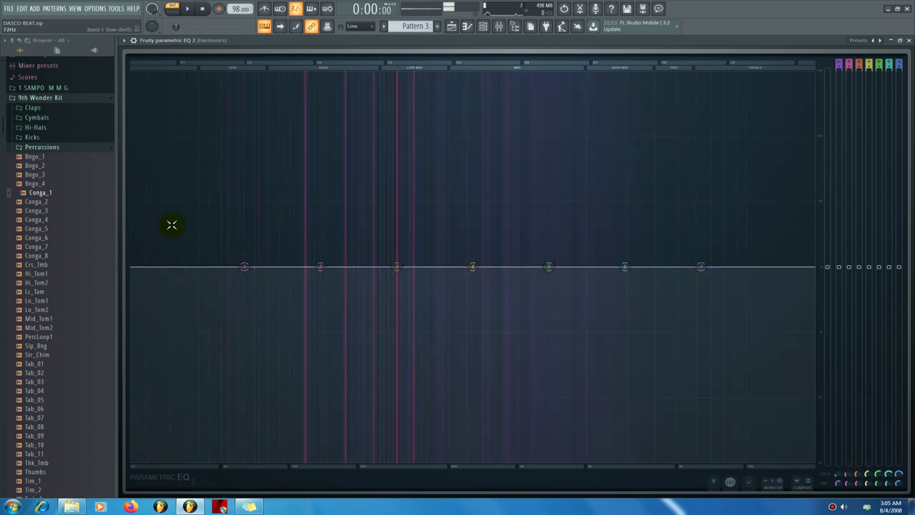
{"action": "key", "text": "space"}
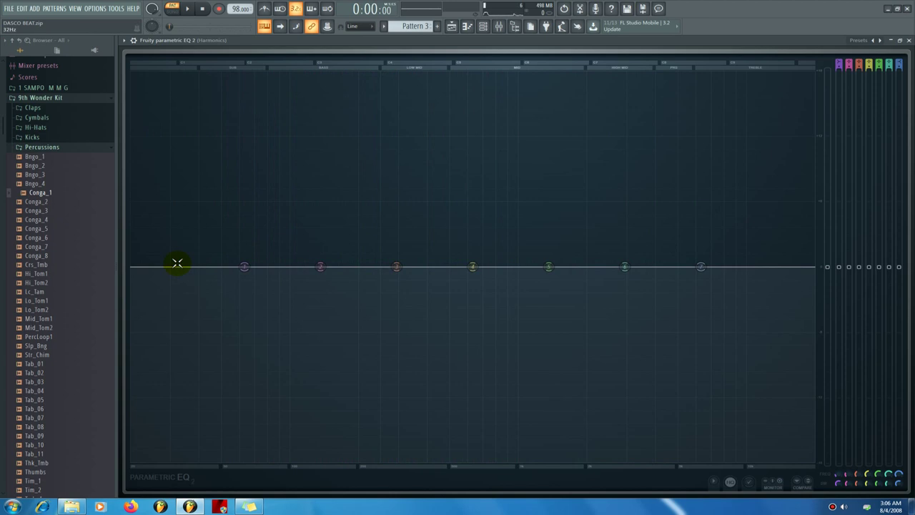
{"action": "key", "text": "space"}
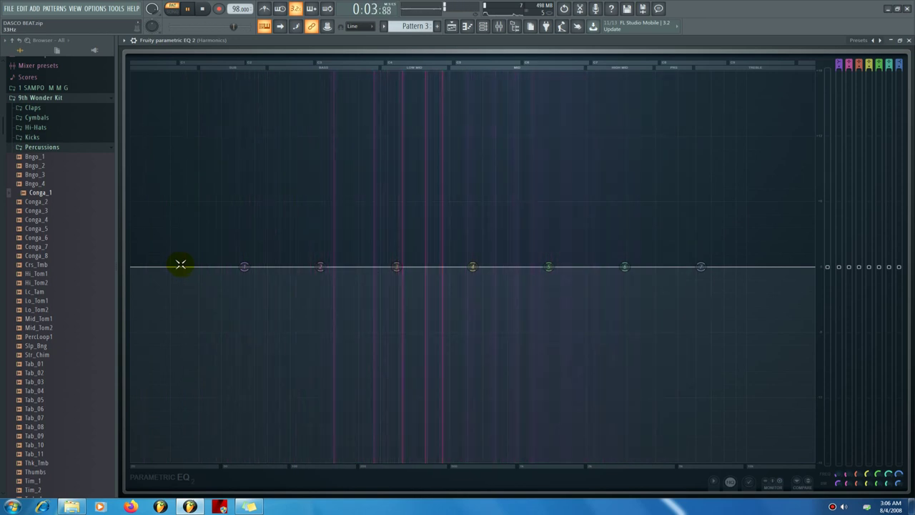
{"action": "key", "text": "space"}
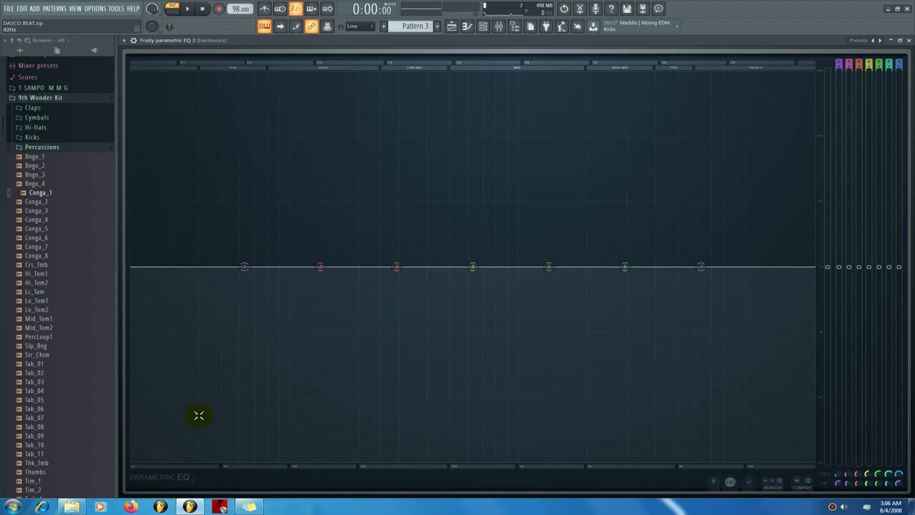
{"action": "key", "text": "space"}
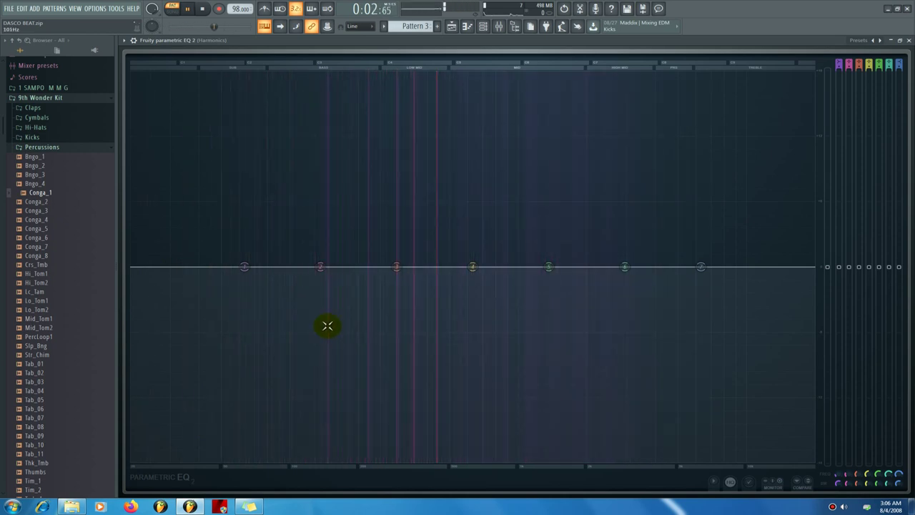
{"action": "key", "text": "space"}
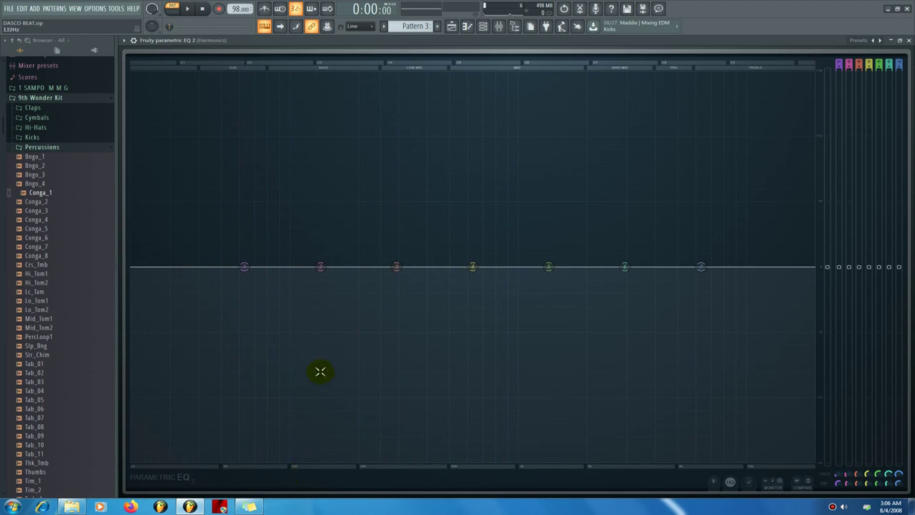
{"action": "key", "text": "space"}
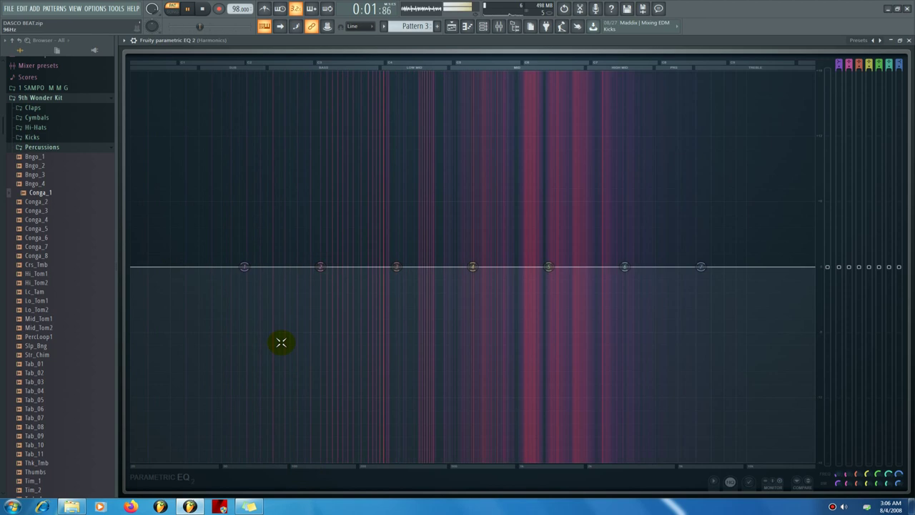
{"action": "key", "text": "space"}
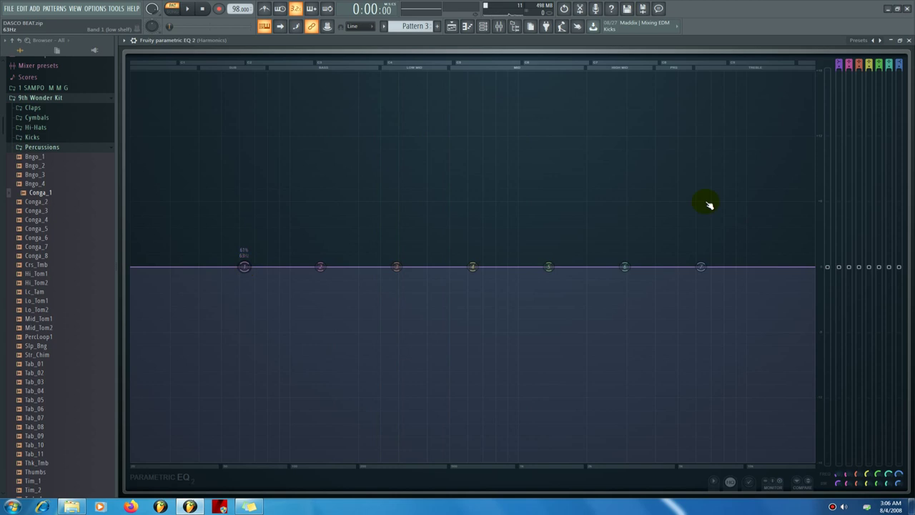
Try to turn band 1 into a high-pass filter and set its order to Steep 8
{"action": "left_click_drag", "start_coordinate": [244, 268], "coordinate": [246, 267]}
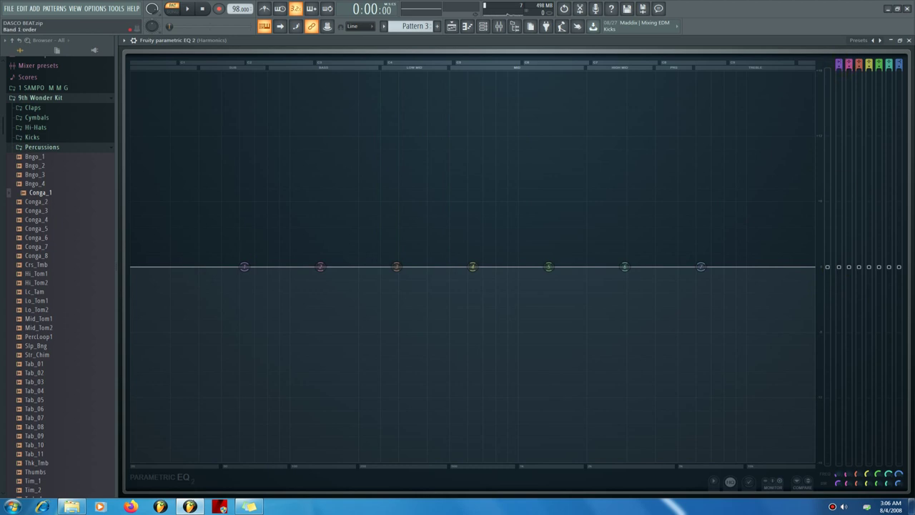
{"action": "left_click_drag", "start_coordinate": [839, 68], "coordinate": [839, 61]}
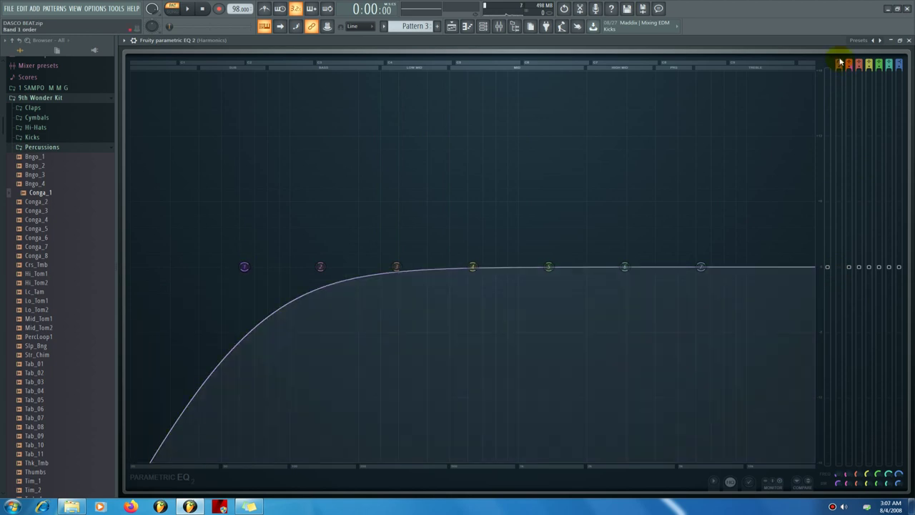
{"action": "left_click_drag", "start_coordinate": [840, 63], "coordinate": [839, 66]}
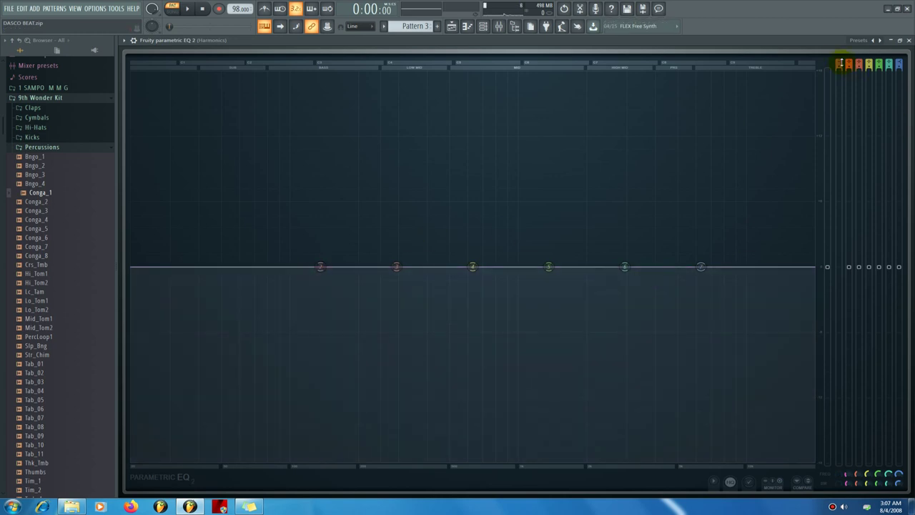
{"action": "mouse_move", "coordinate": [841, 63]}
{"action": "left_mouse_down"}
{"action": "mouse_move", "coordinate": [841, 53]}
{"action": "mouse_move", "coordinate": [841, 64]}
{"action": "left_mouse_up"}
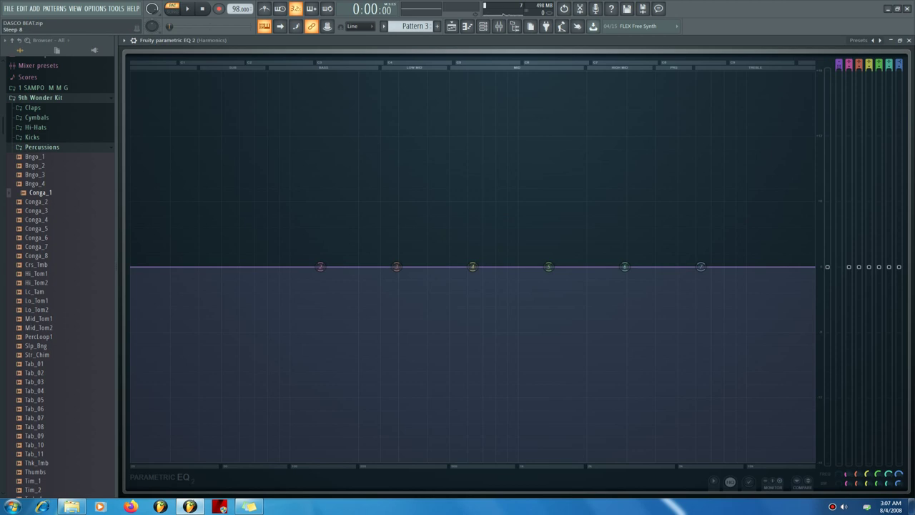
Close the EQ and delete it from the Harmonics track's first effect slot
{"action": "left_click", "coordinate": [909, 41]}
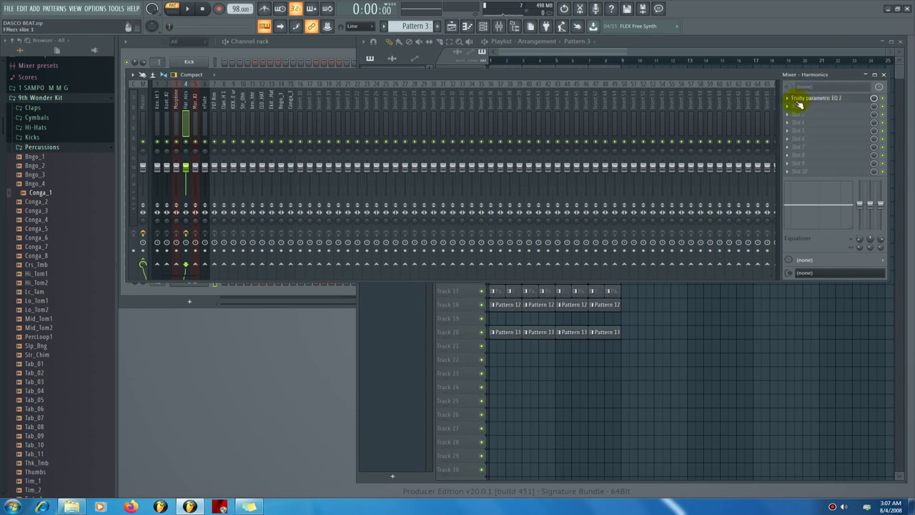
{"action": "left_click", "coordinate": [789, 100]}
{"action": "mouse_move", "coordinate": [795, 109]}
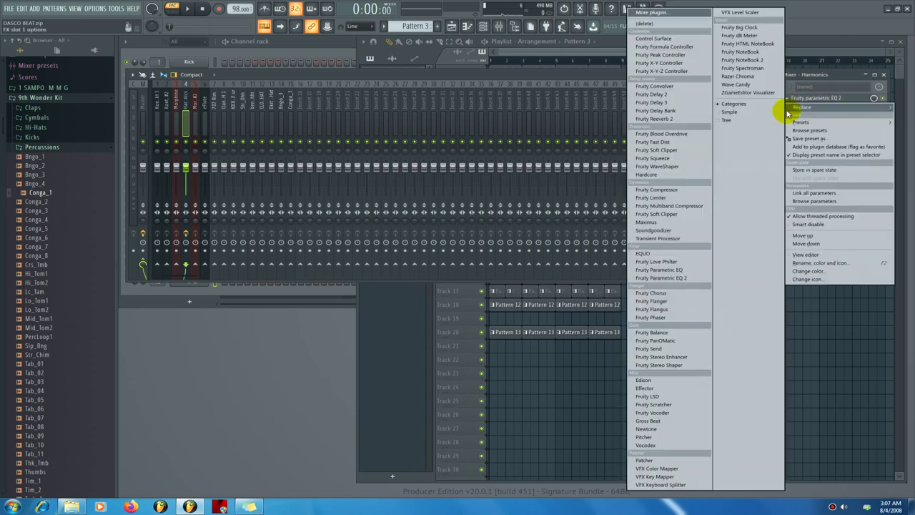
{"action": "left_click", "coordinate": [658, 27]}
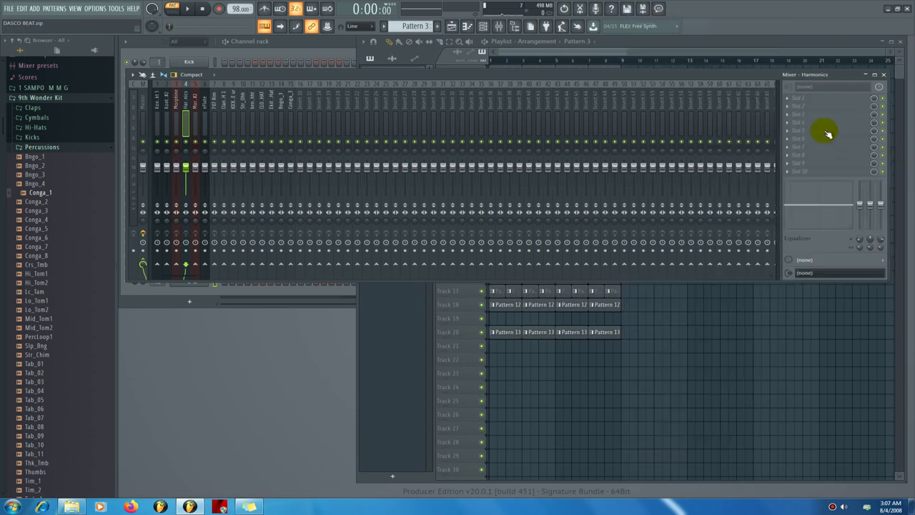
Load a fresh Fruity Parametric EQ 2 in the Harmonics track's first slot, maximize it, and apply the Default preset
{"action": "left_click", "coordinate": [789, 99]}
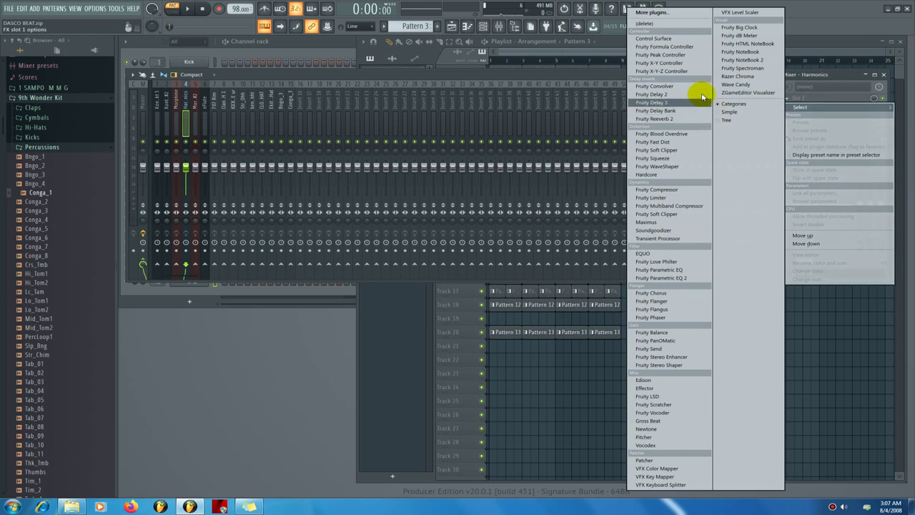
{"action": "left_click", "coordinate": [682, 277]}
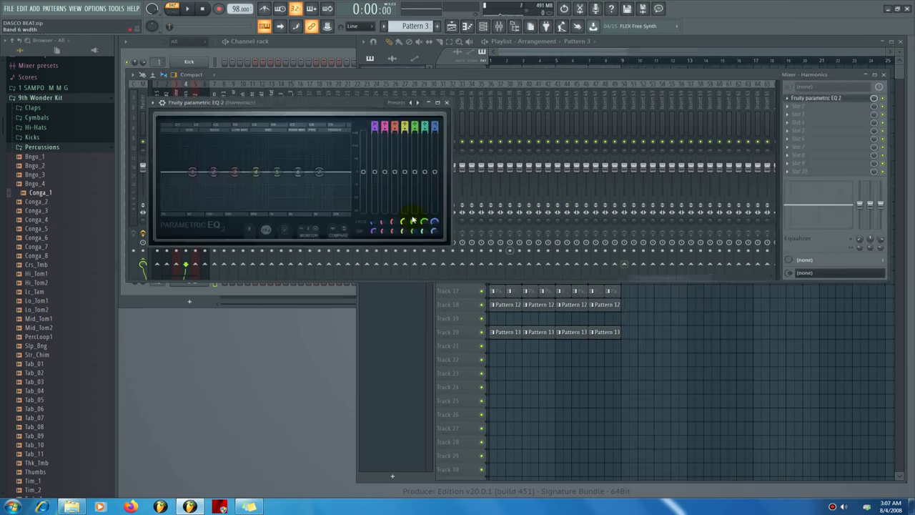
{"action": "left_click", "coordinate": [437, 102]}
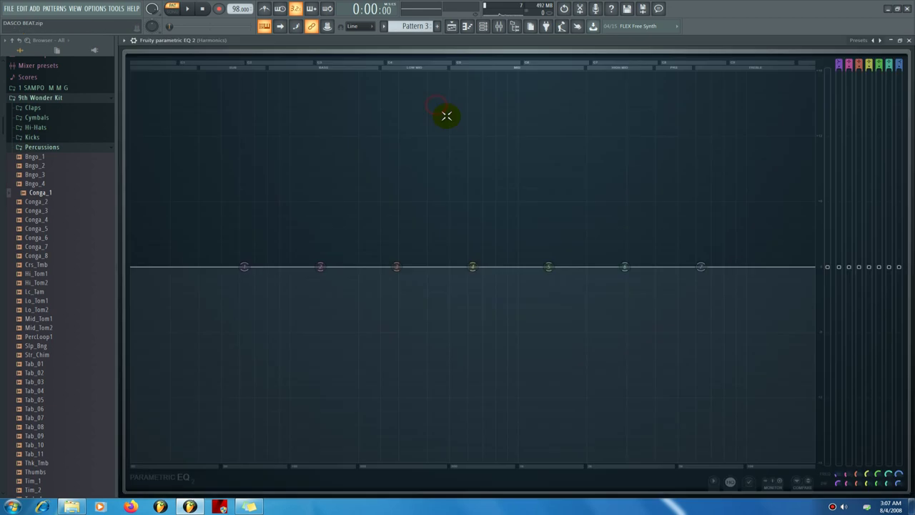
{"action": "left_click", "coordinate": [872, 42]}
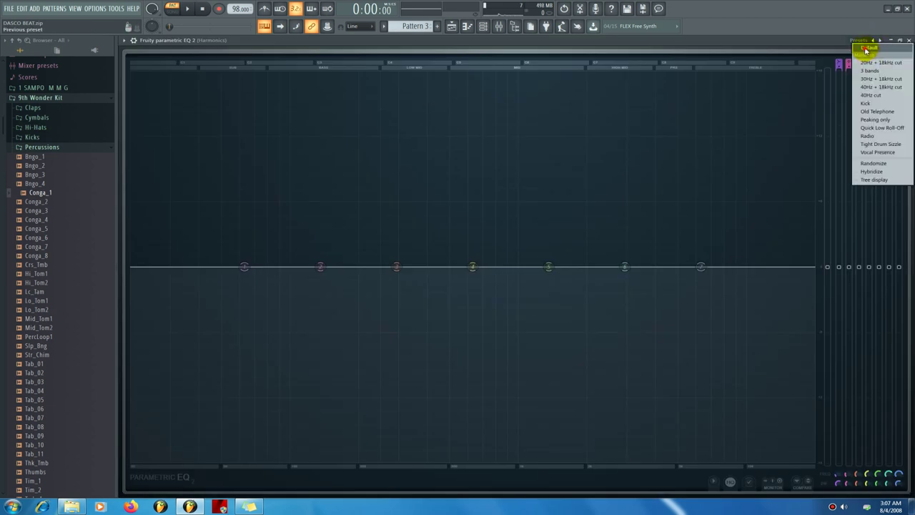
{"action": "left_click", "coordinate": [873, 50]}
Set band 1's type to High pass with a steep low cut, and play Pattern 3 through it
{"action": "left_click", "coordinate": [244, 270]}
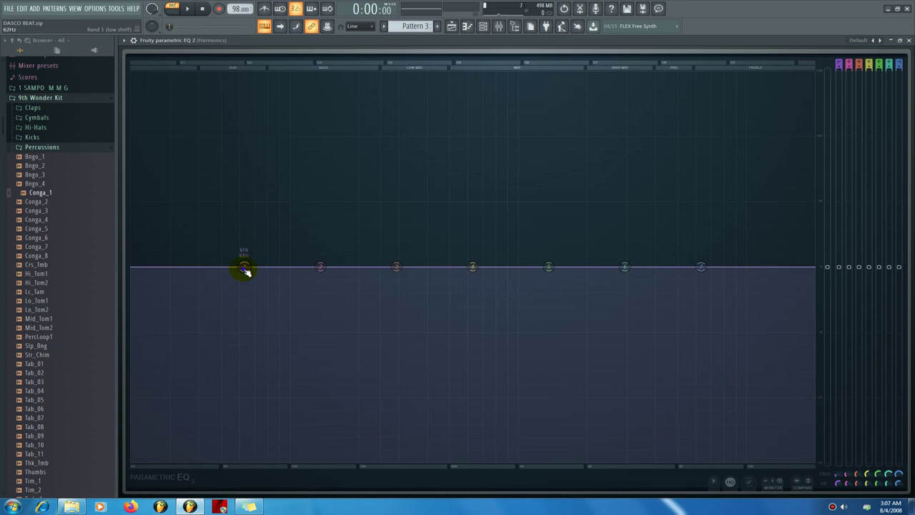
{"action": "right_click", "coordinate": [245, 270]}
{"action": "mouse_move", "coordinate": [272, 303]}
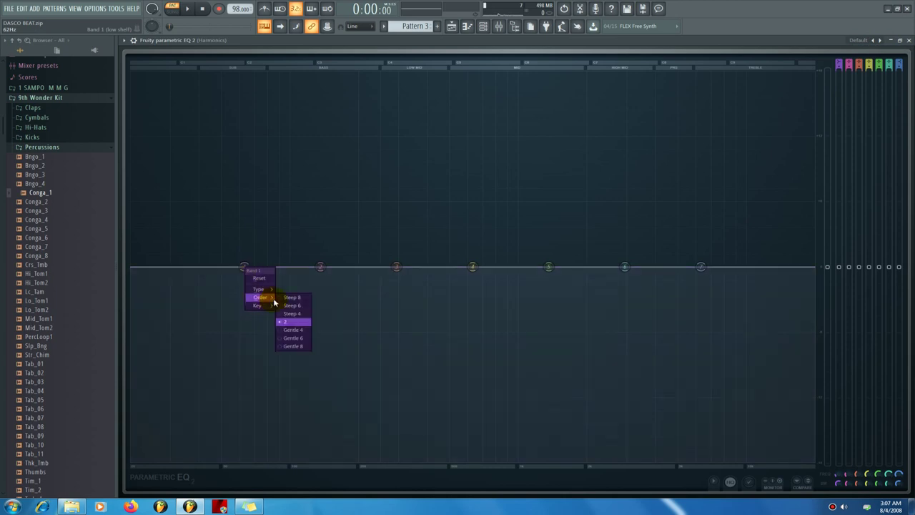
{"action": "left_click", "coordinate": [250, 268]}
{"action": "right_click", "coordinate": [248, 269]}
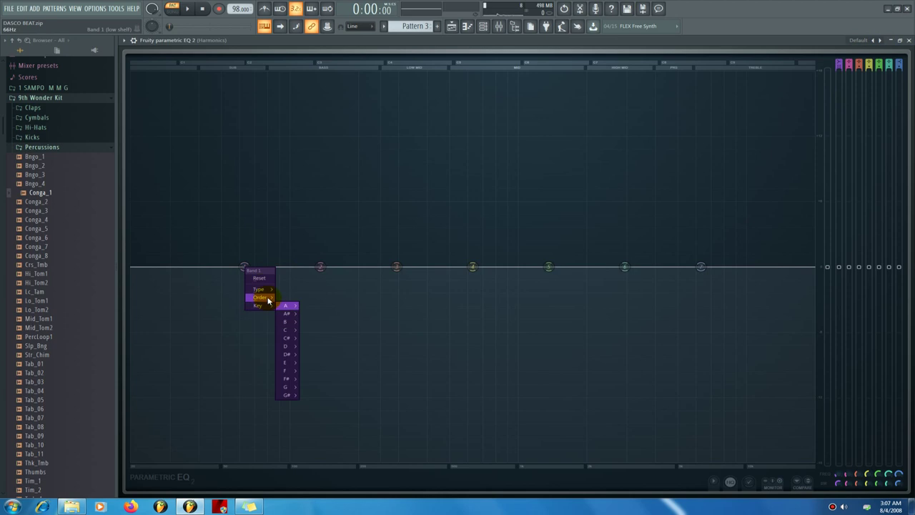
{"action": "mouse_move", "coordinate": [269, 301]}
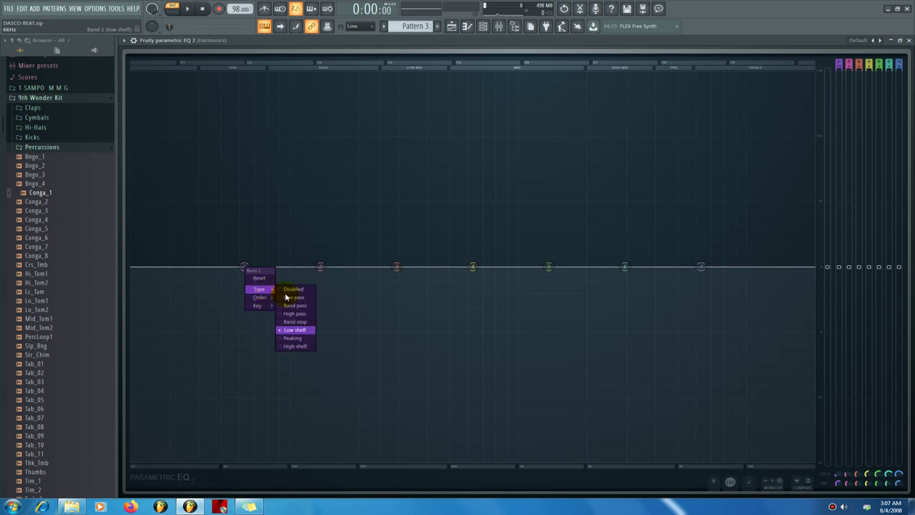
{"action": "left_click", "coordinate": [299, 316]}
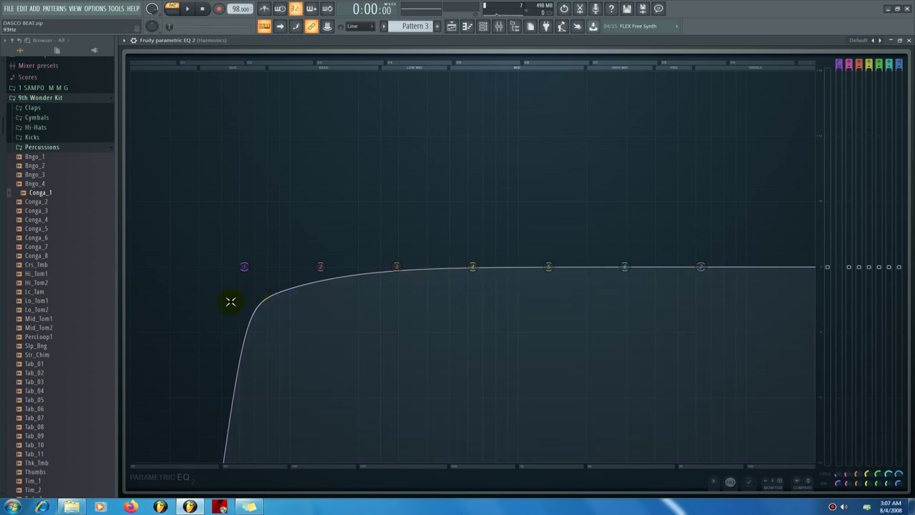
{"action": "right_click", "coordinate": [245, 267]}
{"action": "left_click", "coordinate": [262, 283]}
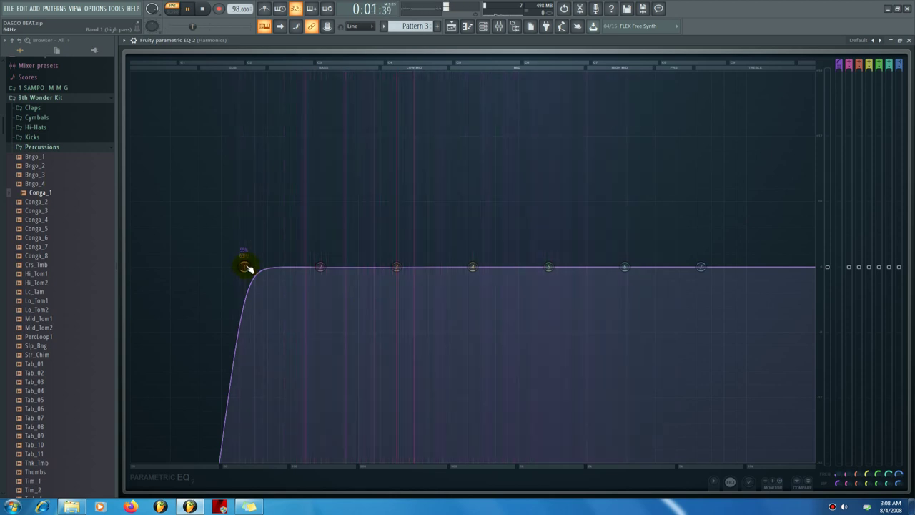
Sweep band 1's high-pass cutoff during playback, settle it slightly above 100 Hz, and lower band 2's level slightly below 0 dB
{"action": "left_click_drag", "start_coordinate": [244, 269], "coordinate": [386, 268]}
{"action": "key", "text": "space"}
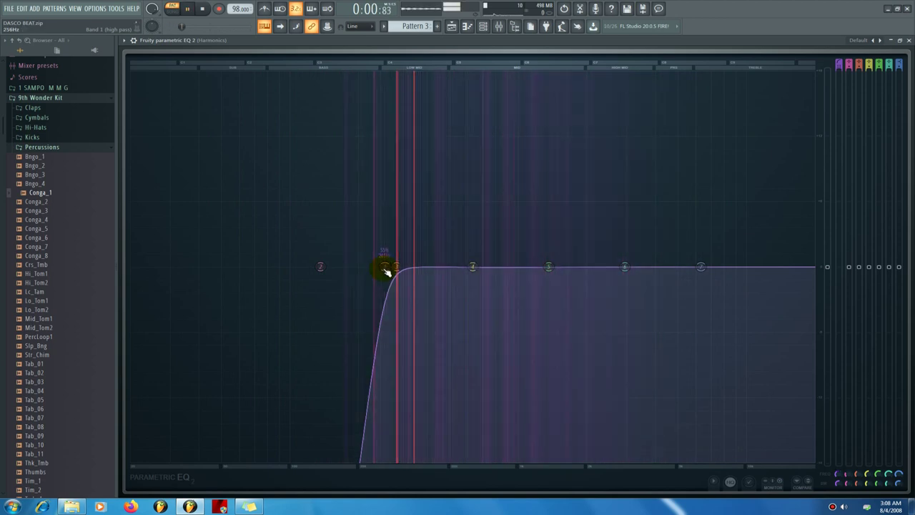
{"action": "left_click_drag", "start_coordinate": [384, 266], "coordinate": [289, 266]}
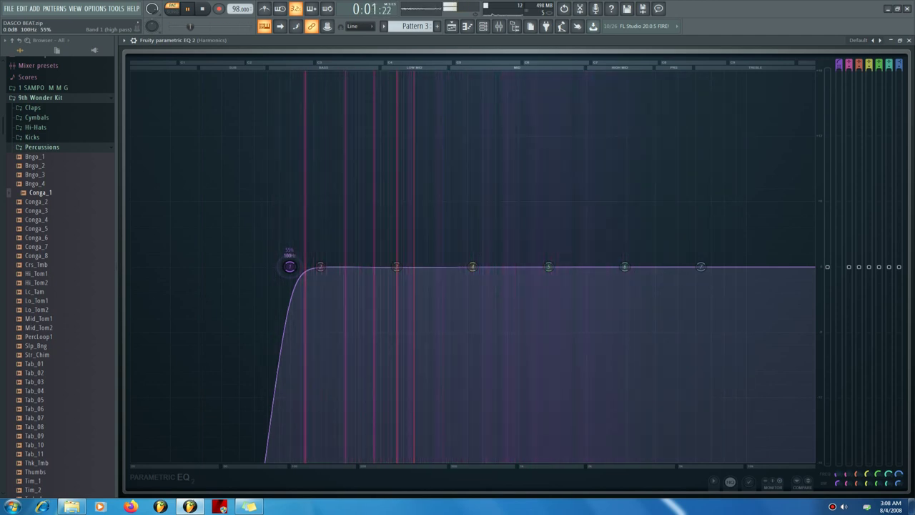
{"action": "left_click_drag", "start_coordinate": [289, 267], "coordinate": [332, 290]}
{"action": "key", "text": "space"}
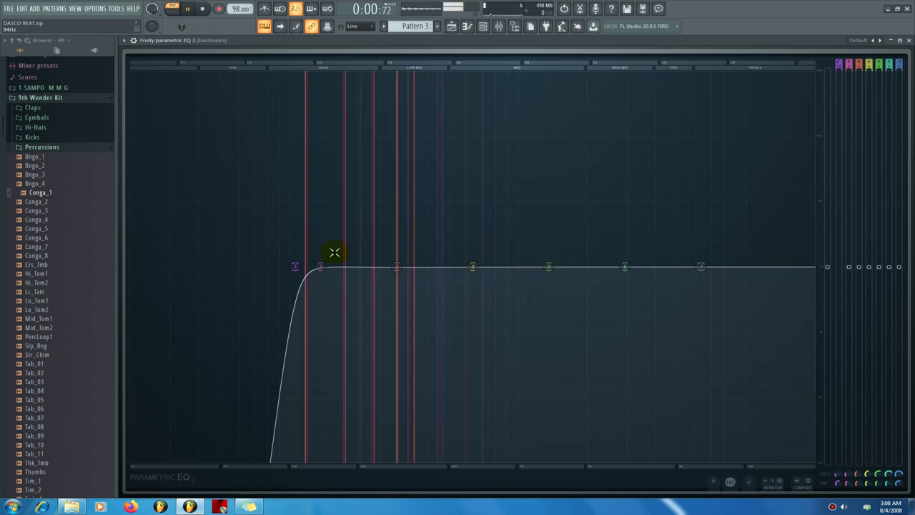
{"action": "key", "text": "space"}
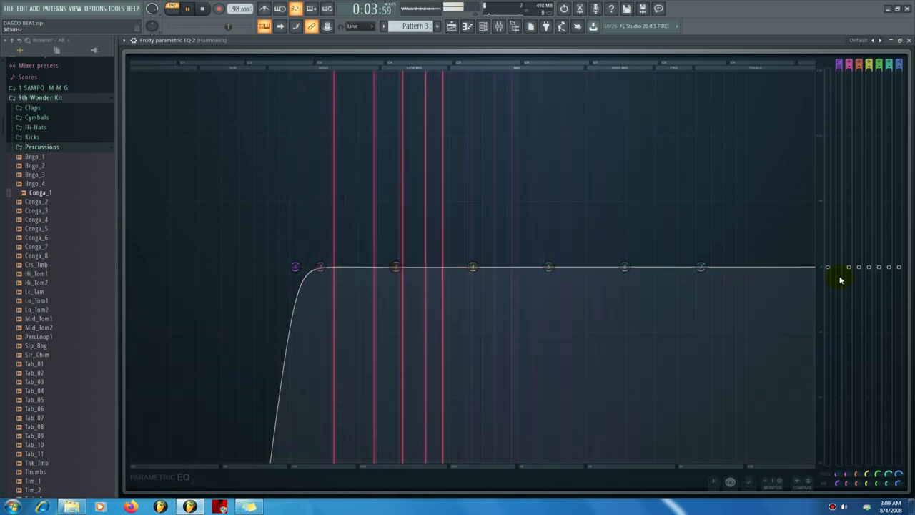
{"action": "left_click_drag", "start_coordinate": [849, 267], "coordinate": [848, 283]}
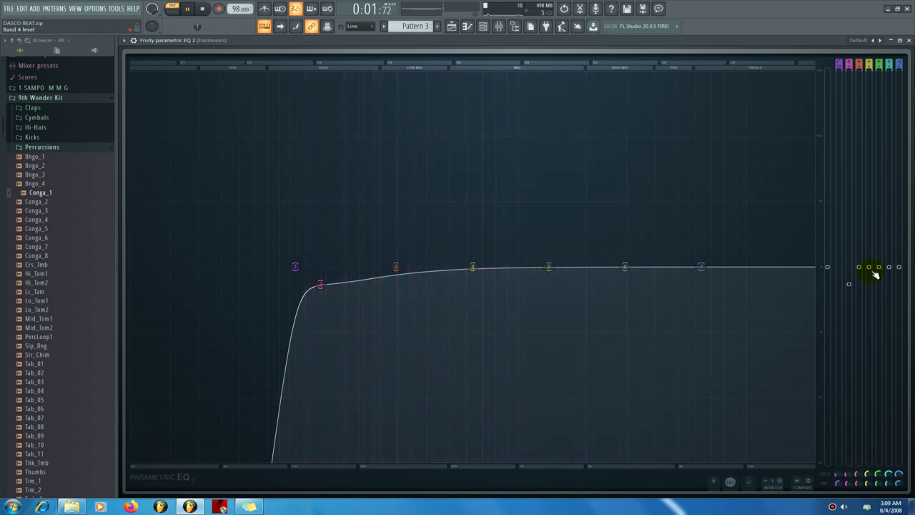
Try a 1.7 dB boost on band 7, reset the levels of bands 5 and 7, and stop playback
{"action": "mouse_move", "coordinate": [878, 267]}
{"action": "left_mouse_down"}
{"action": "mouse_move", "coordinate": [878, 241]}
{"action": "mouse_move", "coordinate": [878, 282]}
{"action": "mouse_move", "coordinate": [878, 266]}
{"action": "left_mouse_up"}
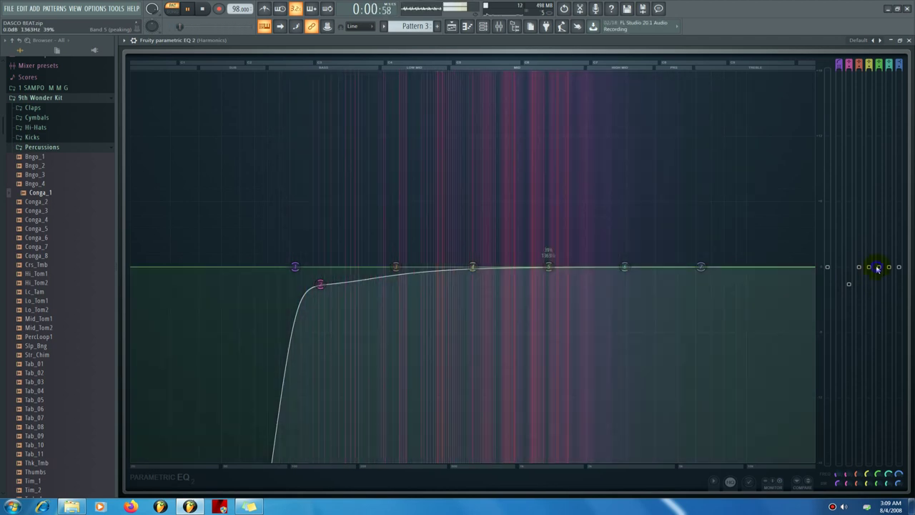
{"action": "right_click", "coordinate": [878, 267]}
{"action": "left_click", "coordinate": [879, 271]}
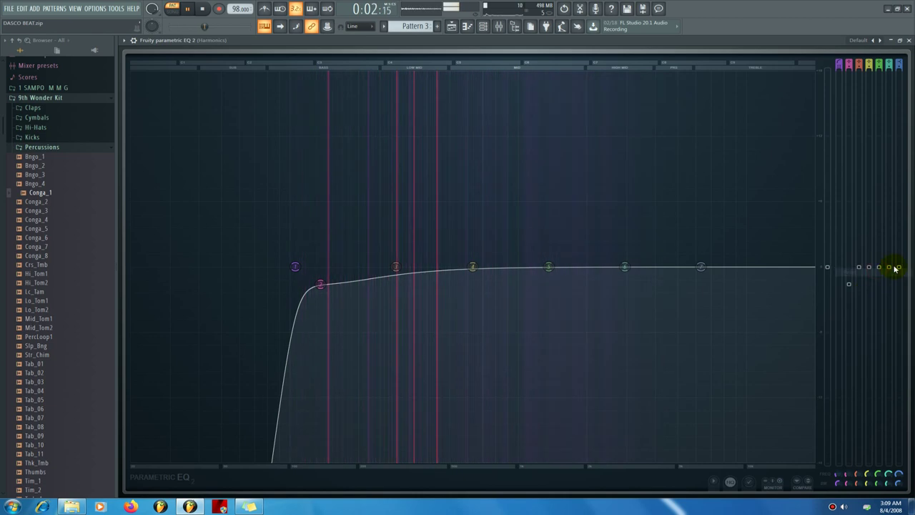
{"action": "left_click_drag", "start_coordinate": [899, 267], "coordinate": [899, 249]}
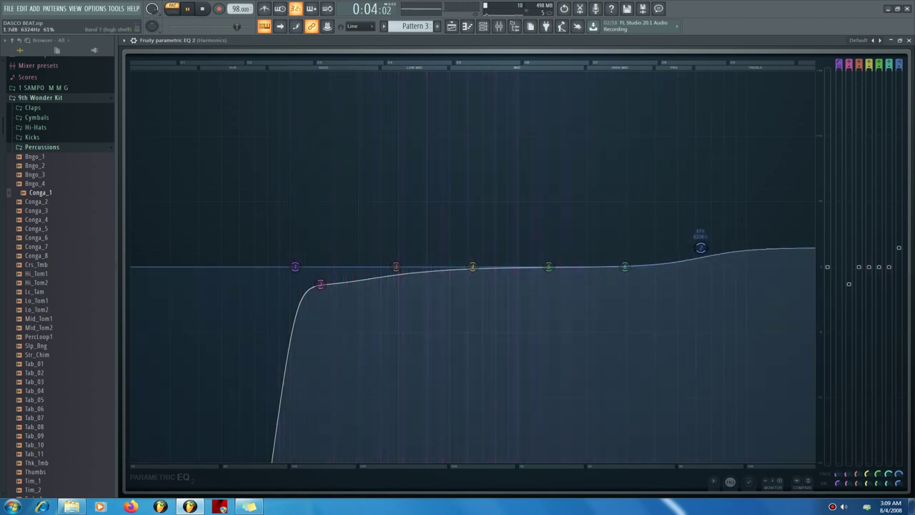
{"action": "right_click", "coordinate": [899, 250]}
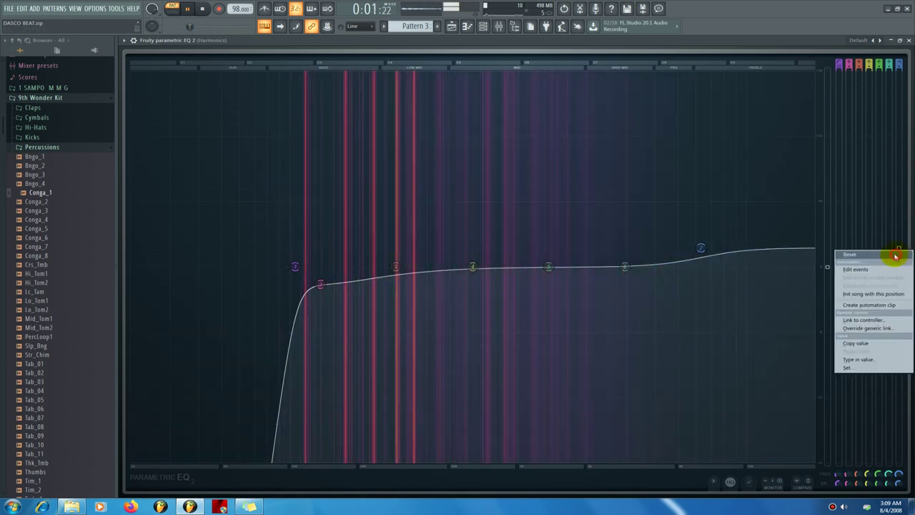
{"action": "left_click", "coordinate": [898, 253]}
{"action": "key", "text": "space"}
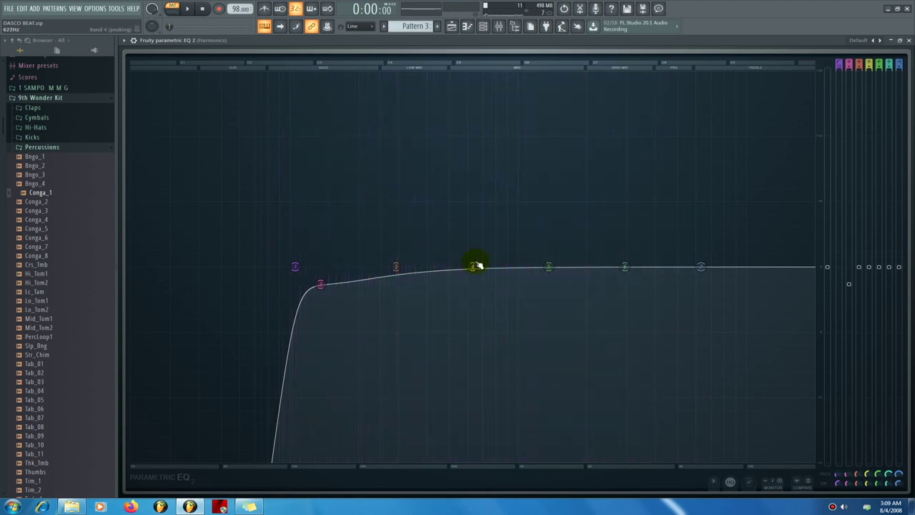
{"action": "left_click_drag", "start_coordinate": [477, 266], "coordinate": [478, 266]}
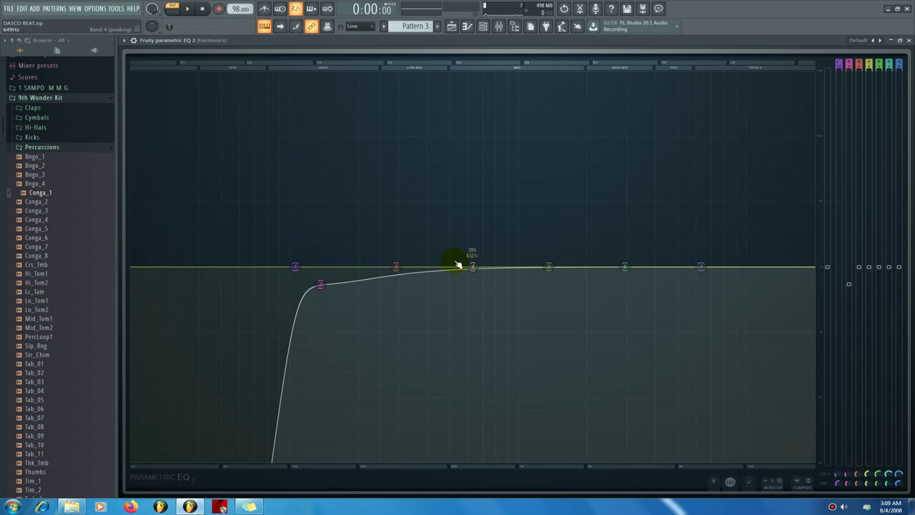
{"action": "left_click_drag", "start_coordinate": [457, 264], "coordinate": [458, 265]}
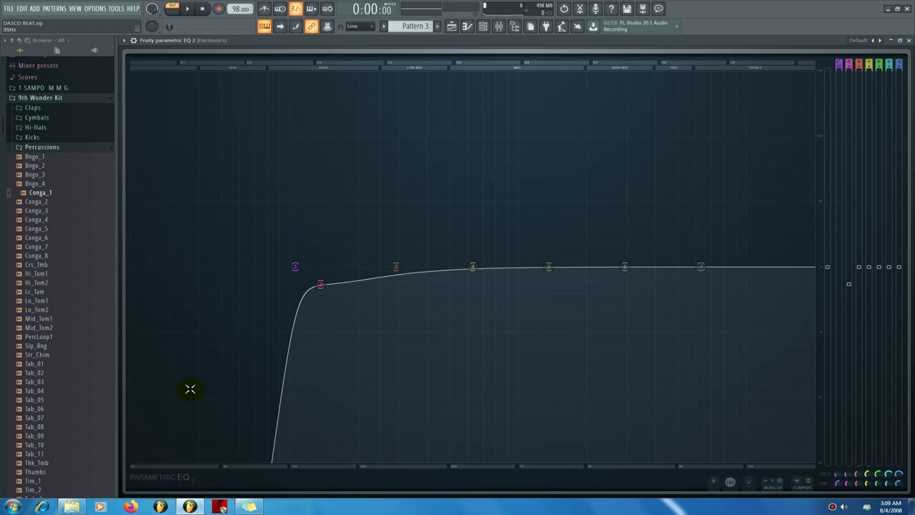
Close the EQ window and play Pattern 3, comparing the Harmonics sound with Fruity Parametric EQ 2 bypassed and enabled
{"action": "left_click", "coordinate": [907, 41]}
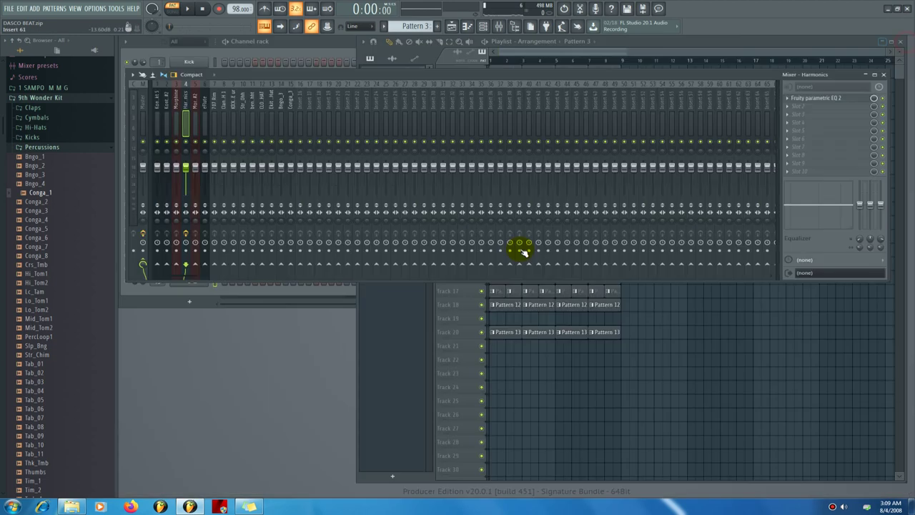
{"action": "key", "text": "space"}
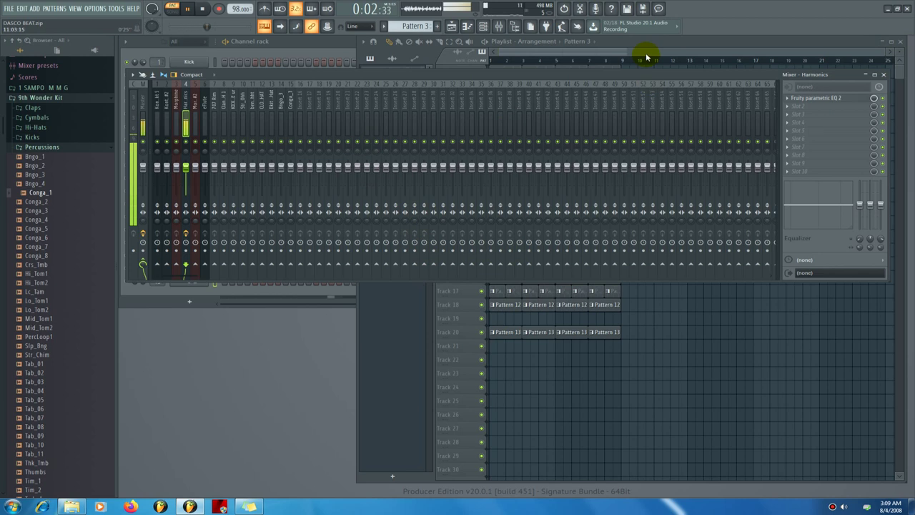
{"action": "left_click", "coordinate": [829, 104]}
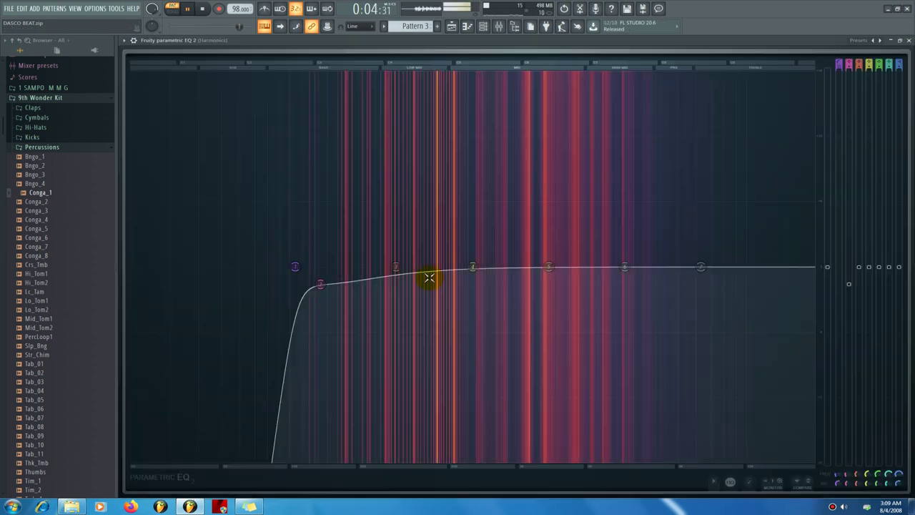
{"action": "key", "text": "space"}
{"action": "left_click", "coordinate": [908, 41]}
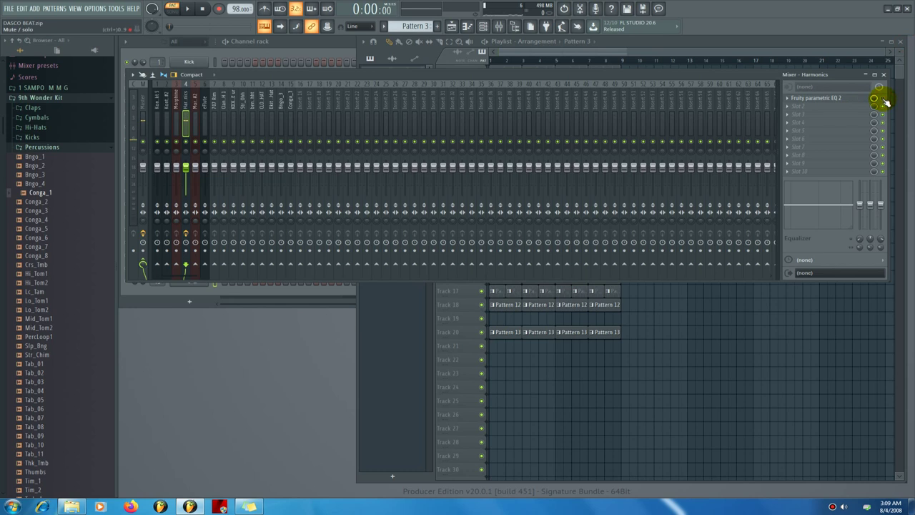
{"action": "key", "text": "space"}
{"action": "left_click", "coordinate": [883, 98]}
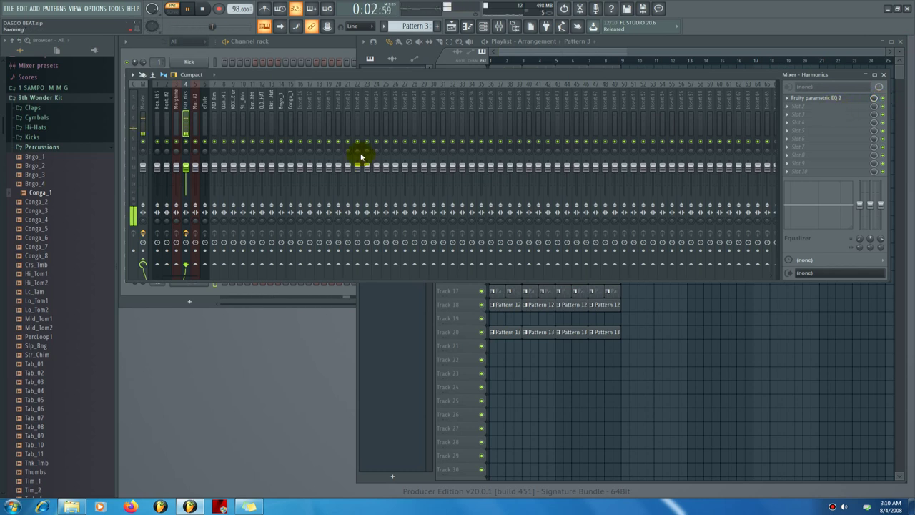
{"action": "key", "text": "space"}
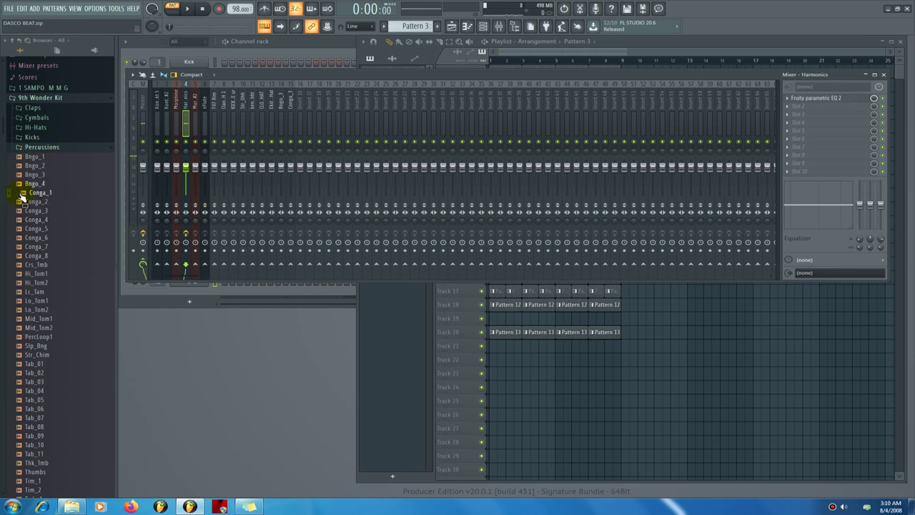
Collapse the 9th Wonder Kit folder and load SPAN [64bit] from the installed VST effects into the Harmonics track's third slot
{"action": "left_click", "coordinate": [23, 146]}
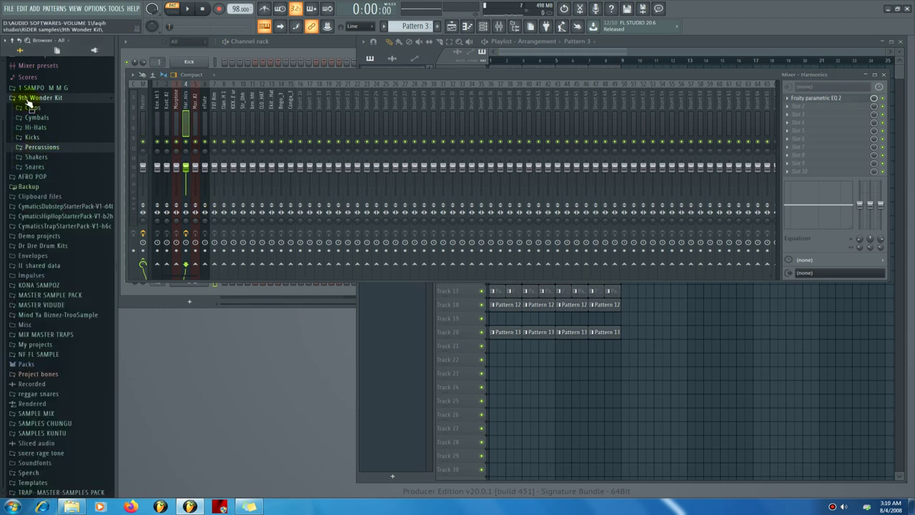
{"action": "left_click", "coordinate": [32, 97]}
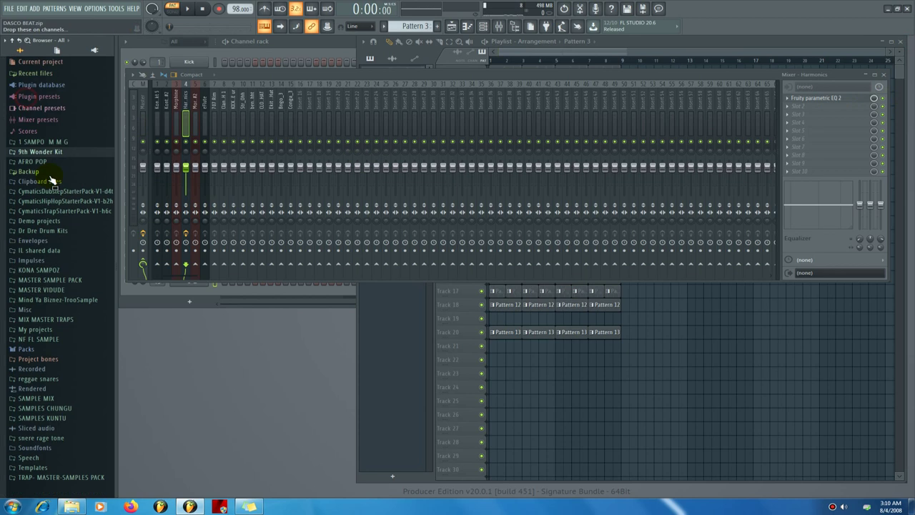
{"action": "left_click", "coordinate": [34, 85]}
{"action": "left_click", "coordinate": [35, 116]}
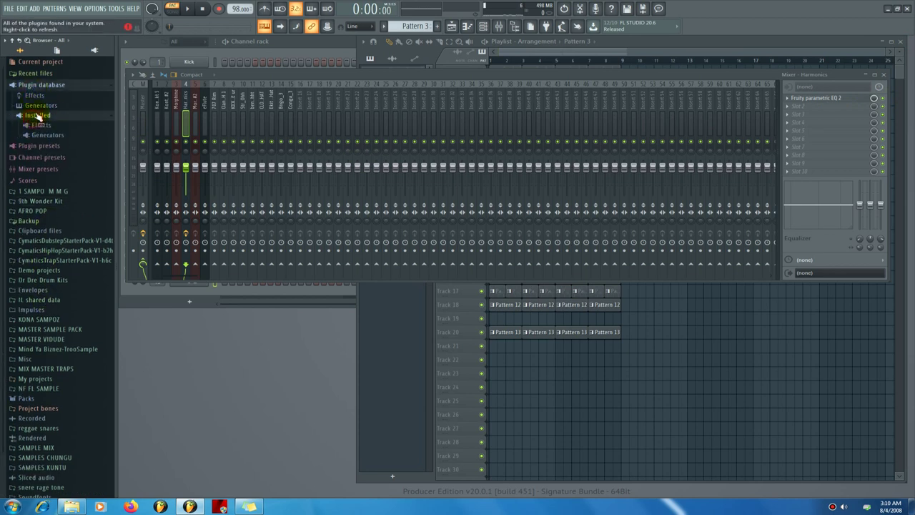
{"action": "left_click", "coordinate": [45, 135]}
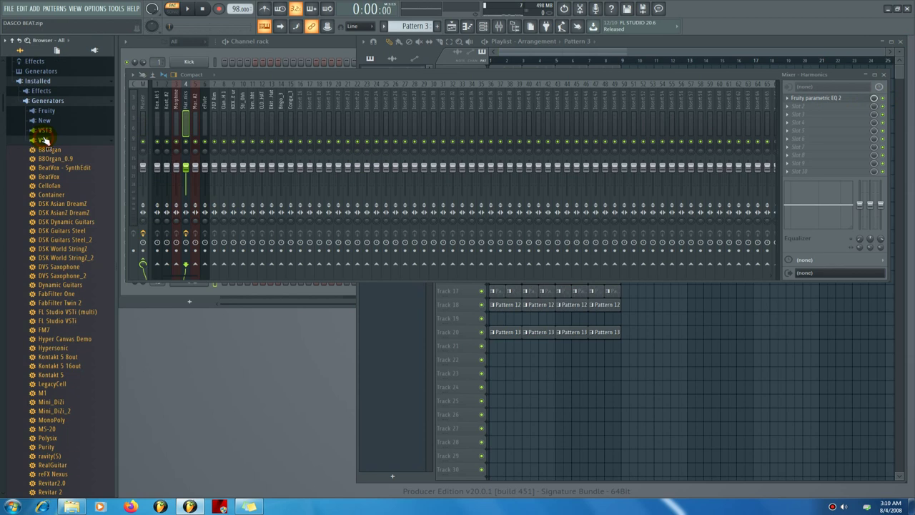
{"action": "left_click", "coordinate": [46, 101]}
{"action": "left_click", "coordinate": [41, 91]}
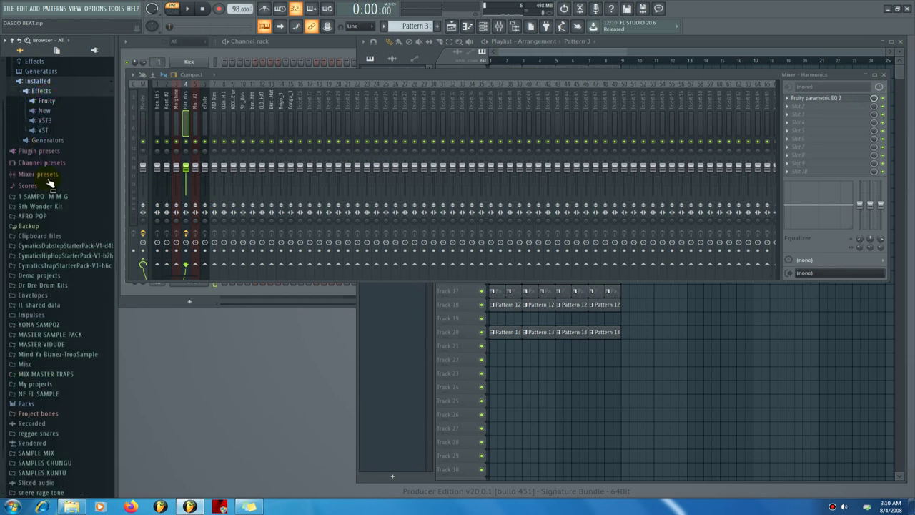
{"action": "left_click", "coordinate": [53, 132]}
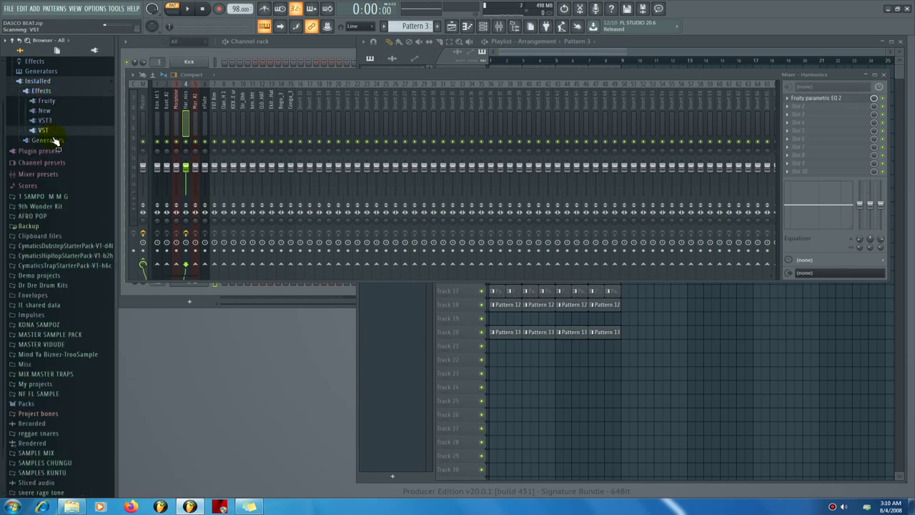
{"action": "left_click_drag", "start_coordinate": [3, 103], "coordinate": [2, 274]}
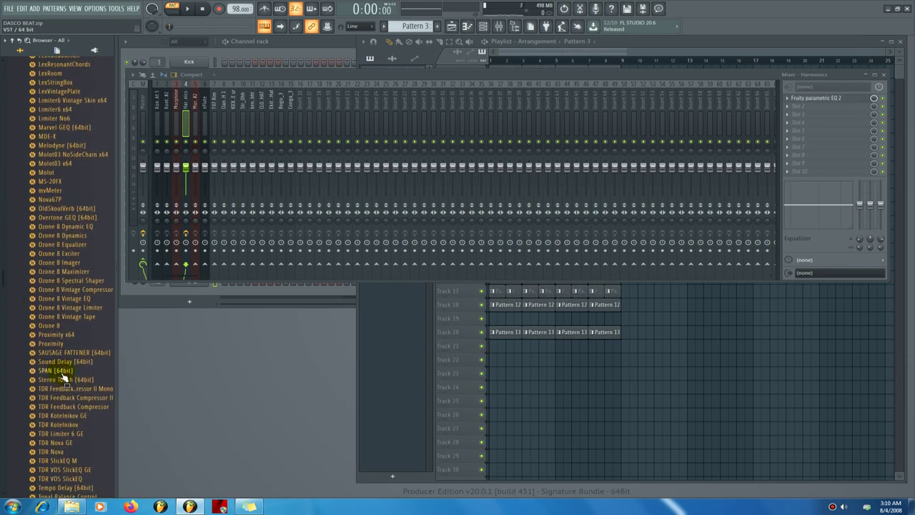
{"action": "left_click_drag", "start_coordinate": [74, 379], "coordinate": [813, 118]}
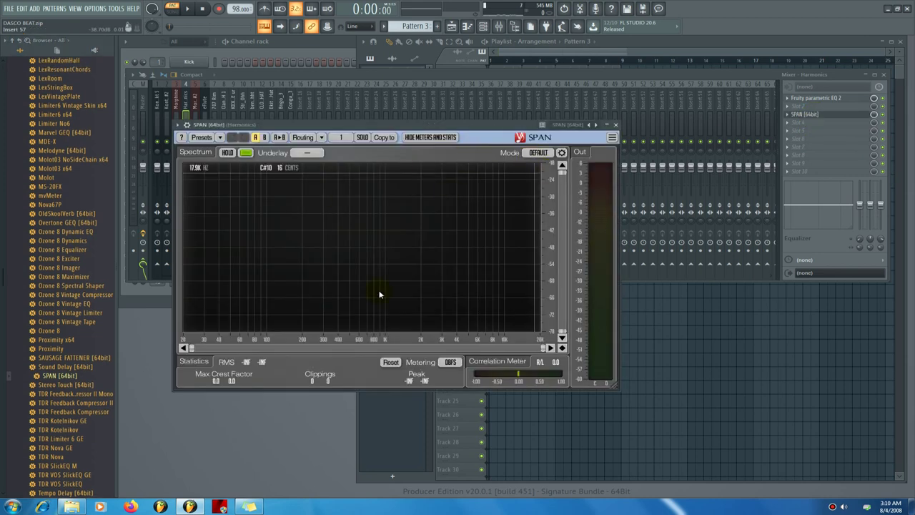
Play Pattern 3 and compare the Harmonics spectrum in SPAN with Fruity Parametric EQ 2 enabled and bypassed
{"action": "key", "text": "space"}
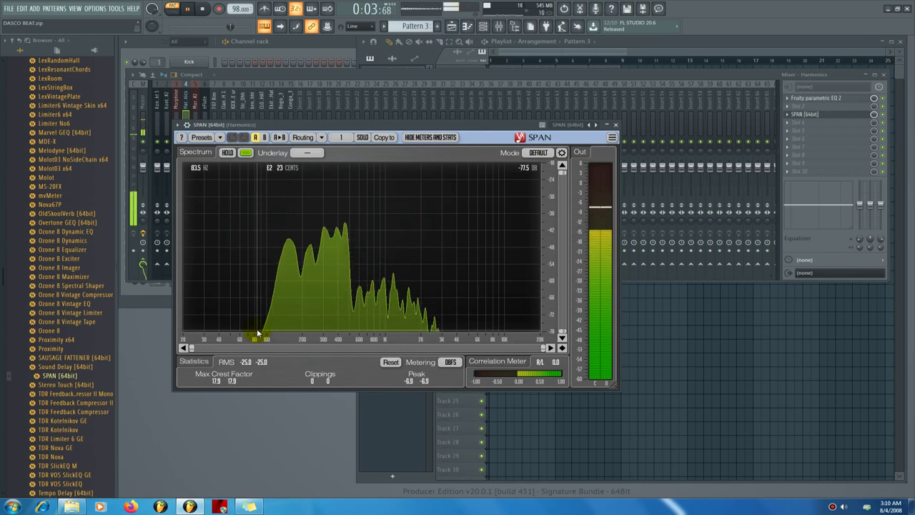
{"action": "key", "text": "space"}
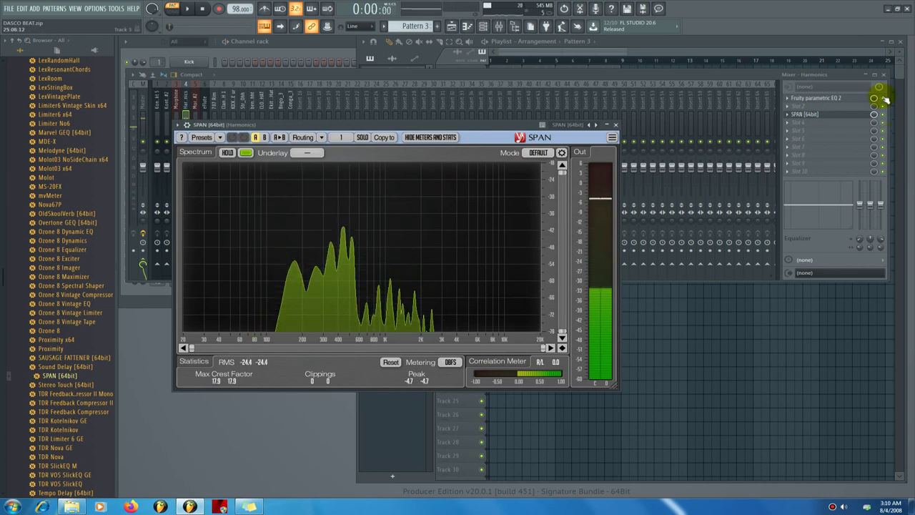
{"action": "left_click", "coordinate": [882, 94]}
{"action": "key", "text": "space"}
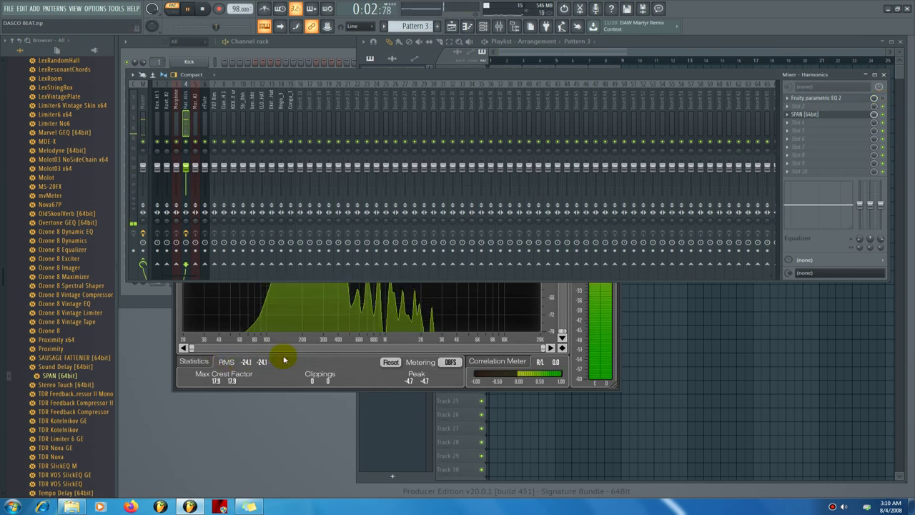
{"action": "key", "text": "space"}
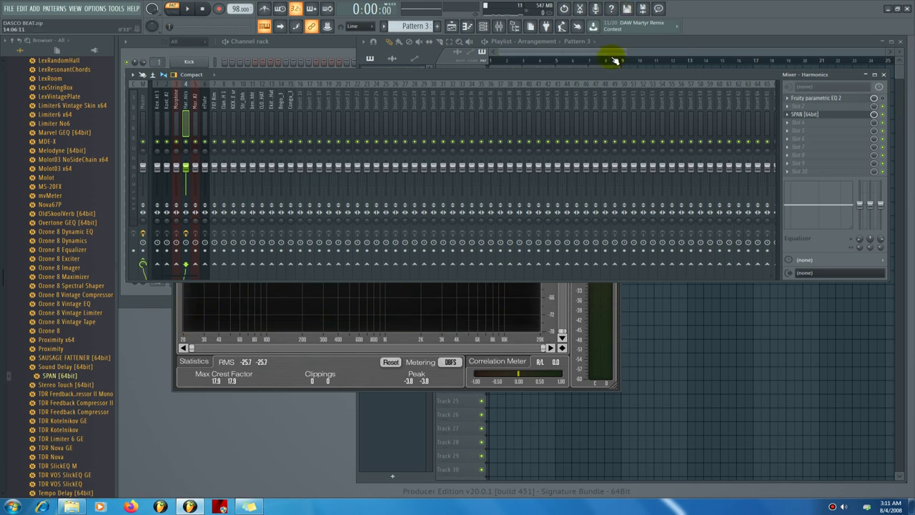
Hide the mixer and play Pattern 3, auditioning the Harmonics low end around 43 Hz in SPAN
{"action": "left_click", "coordinate": [498, 28]}
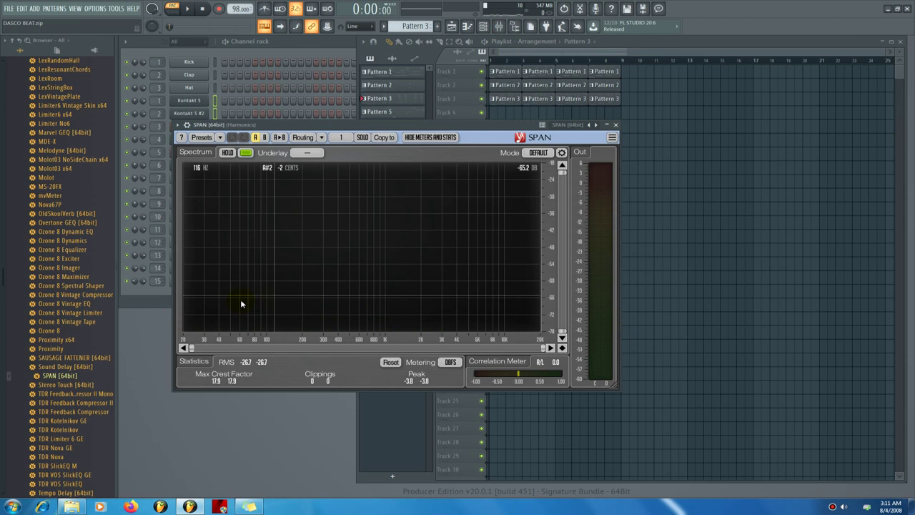
{"action": "key", "text": "space"}
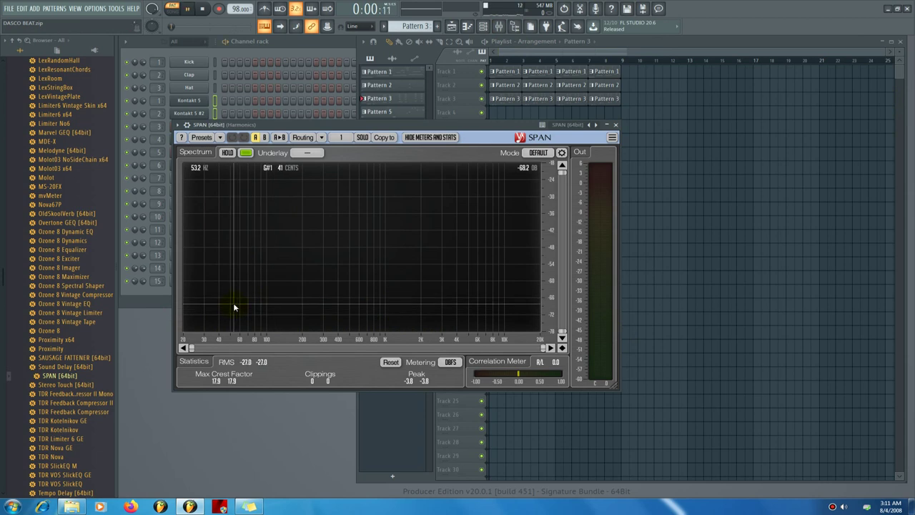
{"action": "key", "text": "space"}
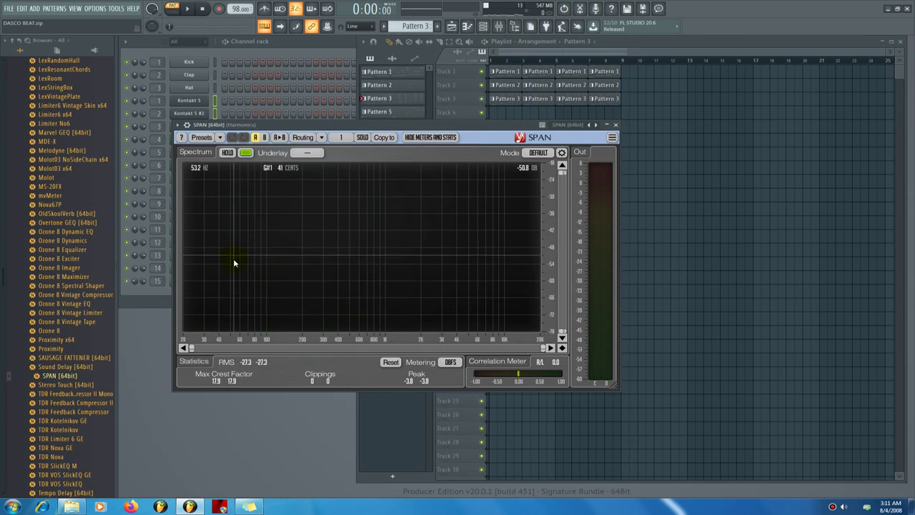
{"action": "key", "text": "space"}
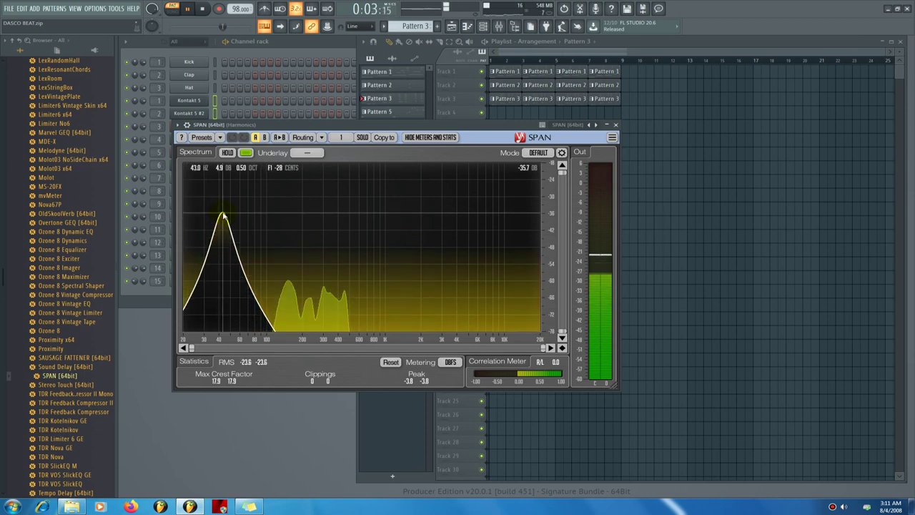
{"action": "key", "text": "space"}
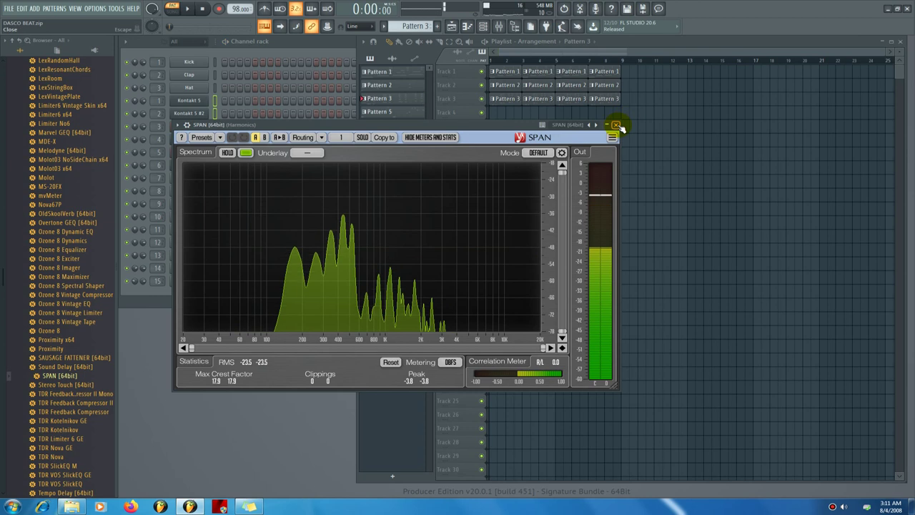
Close the SPAN window and remove SPAN from the Harmonics track's third effect slot
{"action": "left_click", "coordinate": [615, 124]}
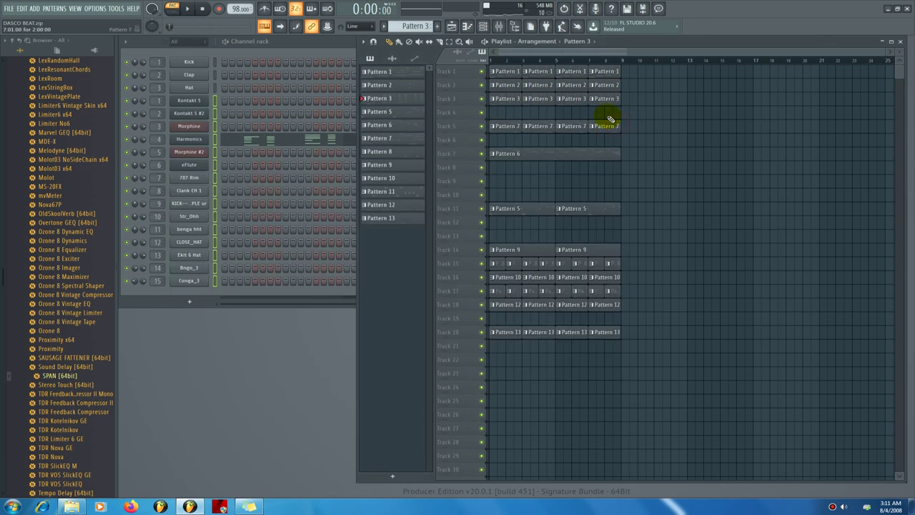
{"action": "left_click", "coordinate": [506, 30]}
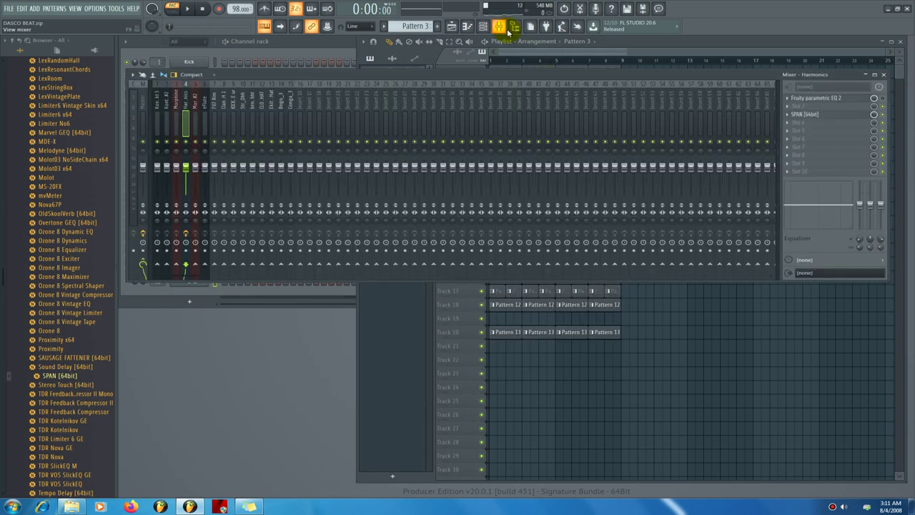
{"action": "left_click", "coordinate": [789, 119]}
{"action": "mouse_move", "coordinate": [793, 123]}
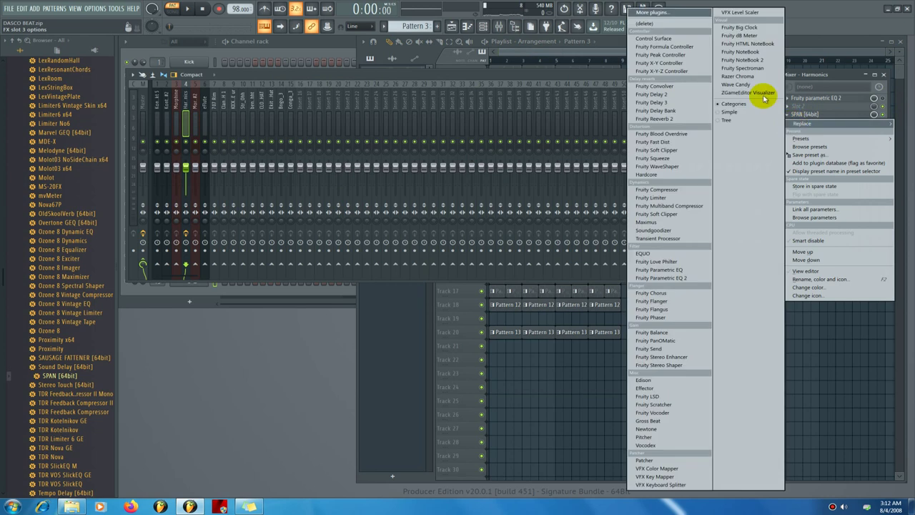
{"action": "left_click", "coordinate": [672, 23]}
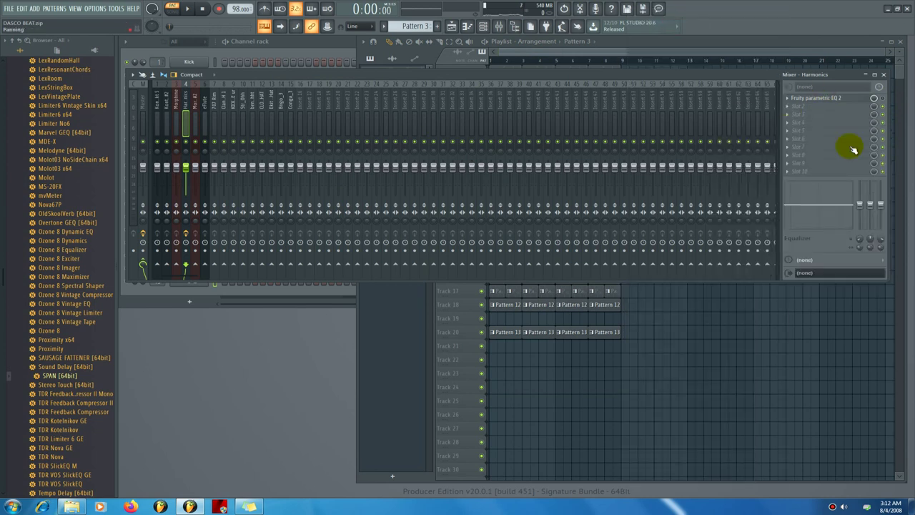
Play Pattern 3 without SPAN and review the Harmonics track's Fruity Parametric EQ 2 curve
{"action": "key", "text": "space"}
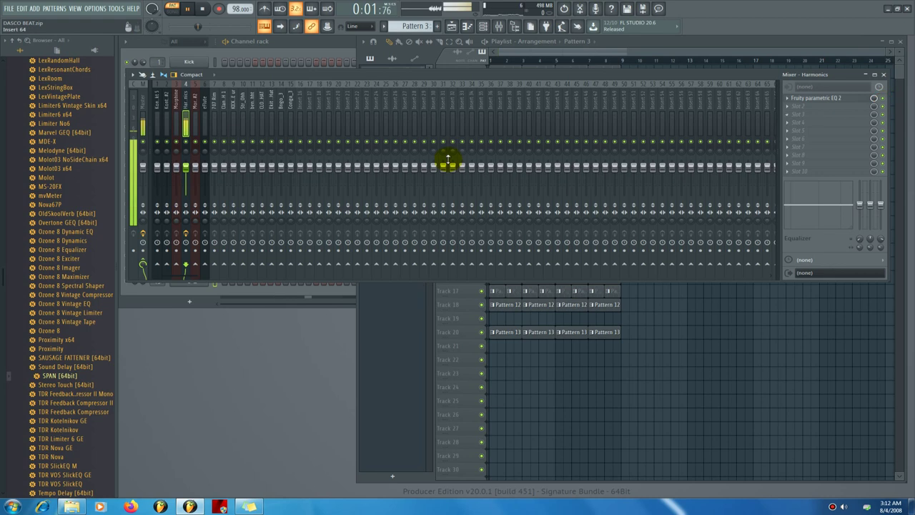
{"action": "key", "text": "space"}
{"action": "left_click", "coordinate": [820, 100]}
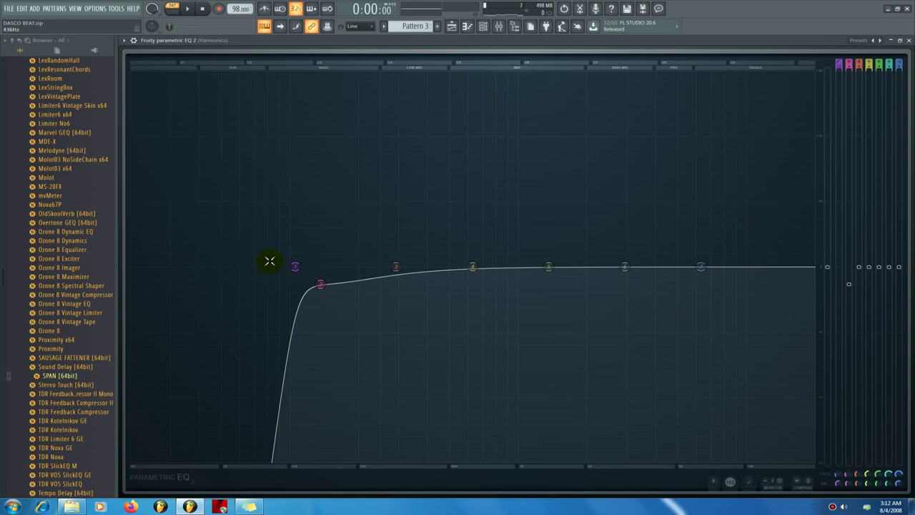
{"action": "left_click", "coordinate": [909, 41]}
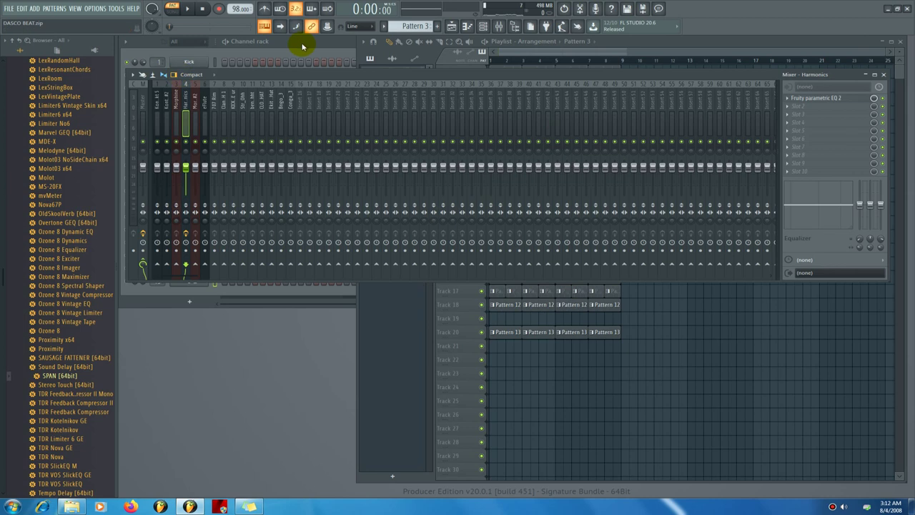
Pick Pattern 5 from the playlist, play it, and select the eFlute track in the mixer
{"action": "left_click", "coordinate": [310, 48]}
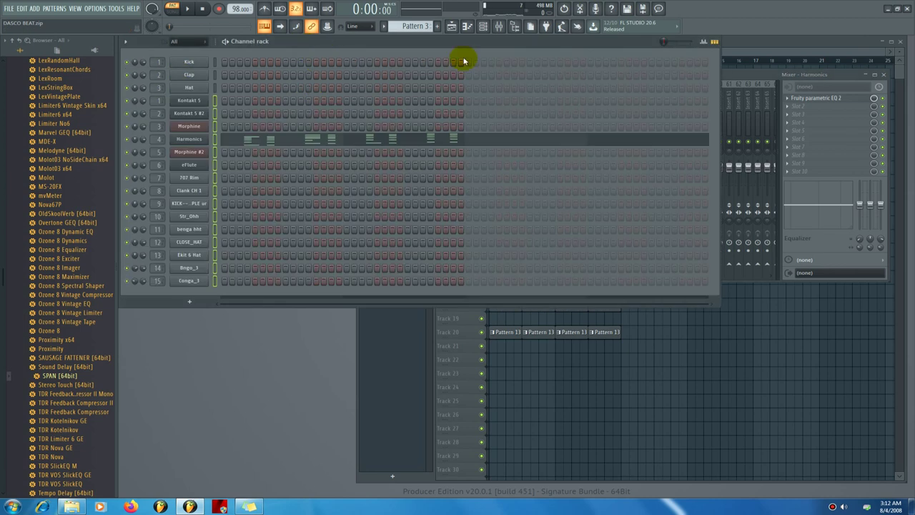
{"action": "left_click", "coordinate": [798, 45]}
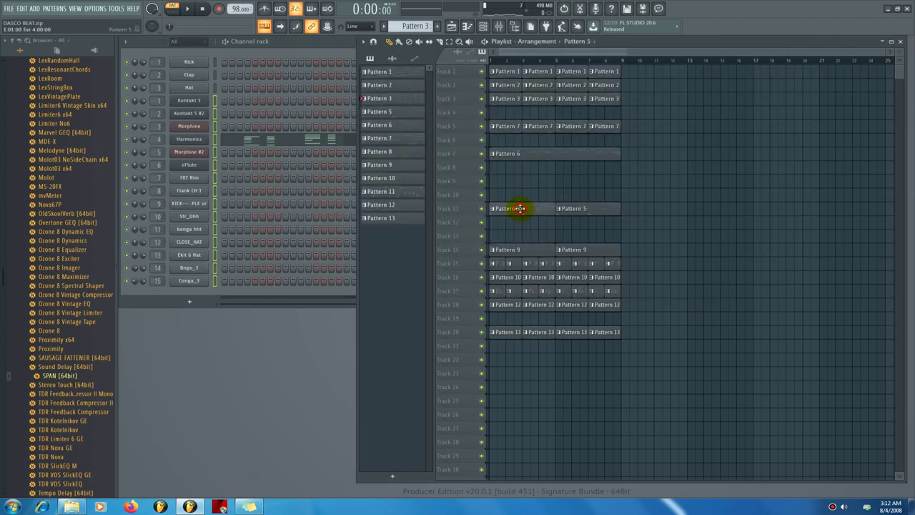
{"action": "left_click", "coordinate": [519, 208]}
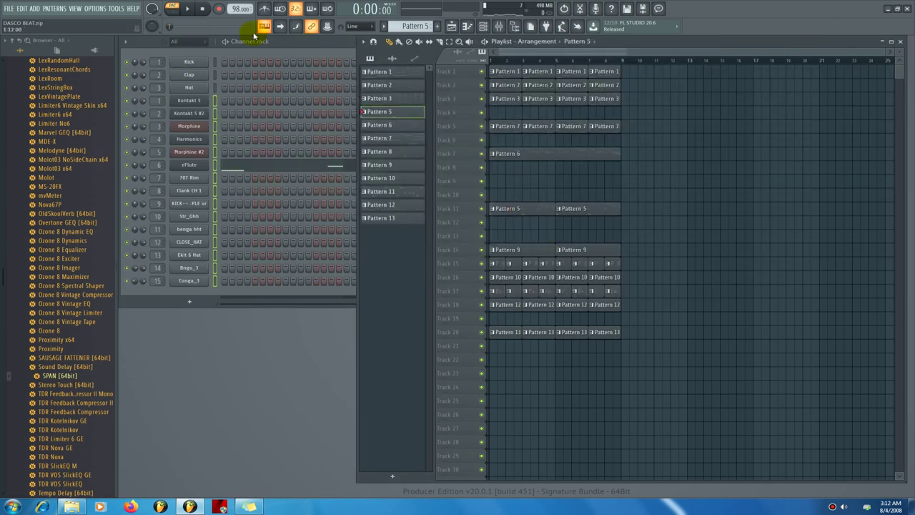
{"action": "left_click", "coordinate": [188, 10]}
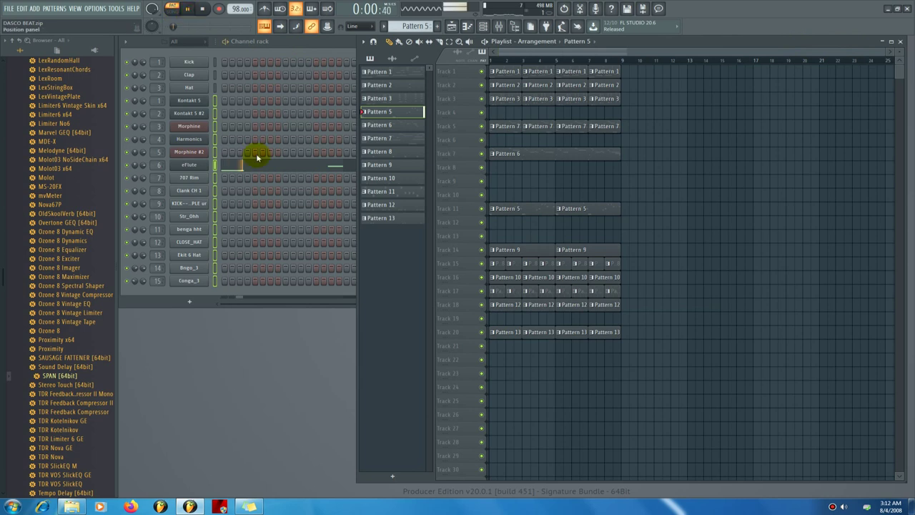
{"action": "left_click", "coordinate": [500, 26]}
{"action": "left_click", "coordinate": [207, 104]}
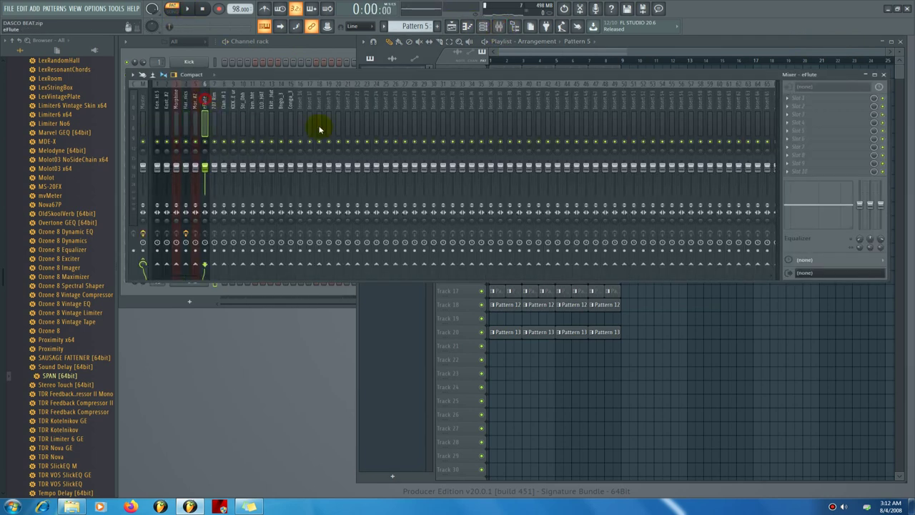
Load Fruity Parametric EQ 2 into eFlute's second slot, maximize it, and apply the Default preset while playing Pattern 5
{"action": "left_click", "coordinate": [791, 108]}
{"action": "left_click", "coordinate": [697, 278]}
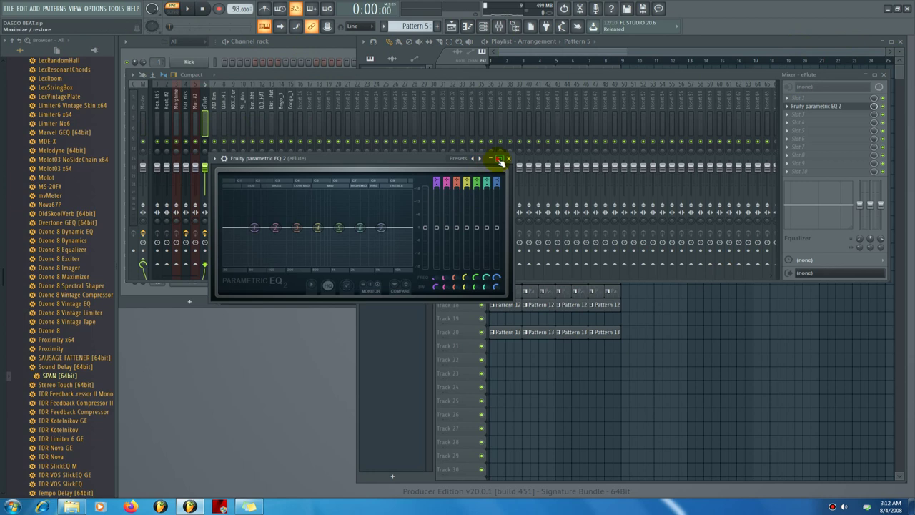
{"action": "left_click", "coordinate": [498, 158]}
{"action": "key", "text": "space"}
{"action": "left_click", "coordinate": [873, 41]}
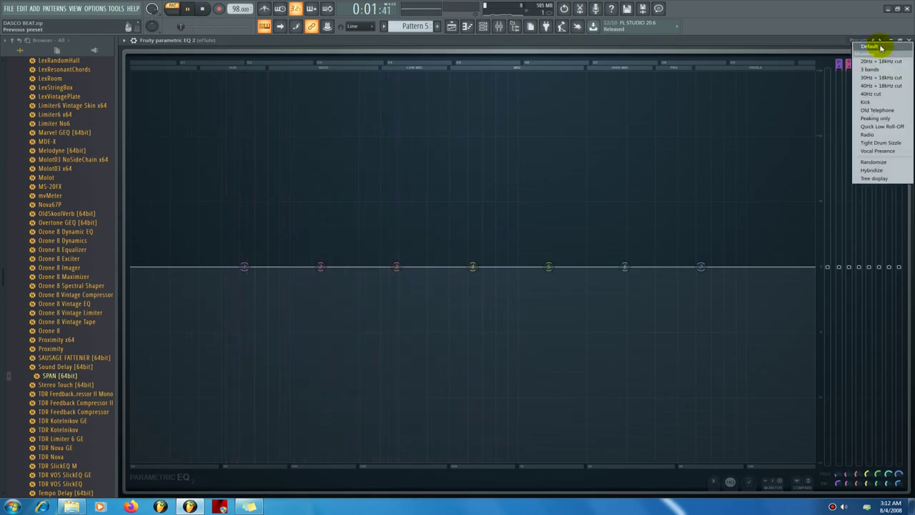
{"action": "left_click", "coordinate": [879, 57]}
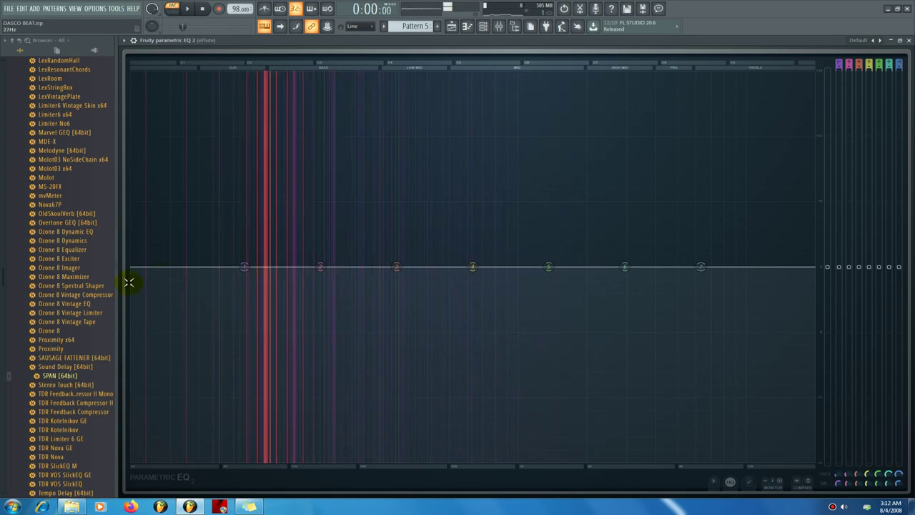
{"action": "key", "text": "space"}
Set band 1 of the eFlute EQ to a high-pass filter with the Steep 8 order
{"action": "right_click", "coordinate": [244, 268]}
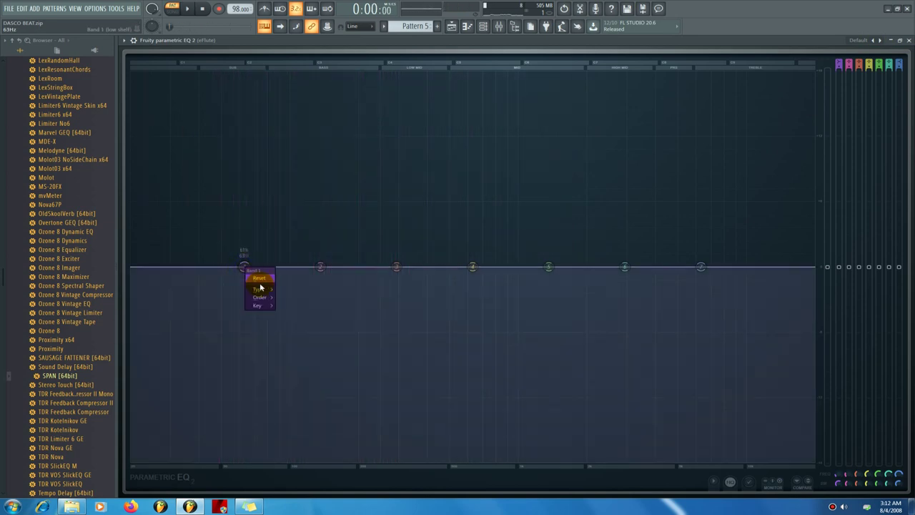
{"action": "mouse_move", "coordinate": [260, 296]}
{"action": "left_click", "coordinate": [296, 298]}
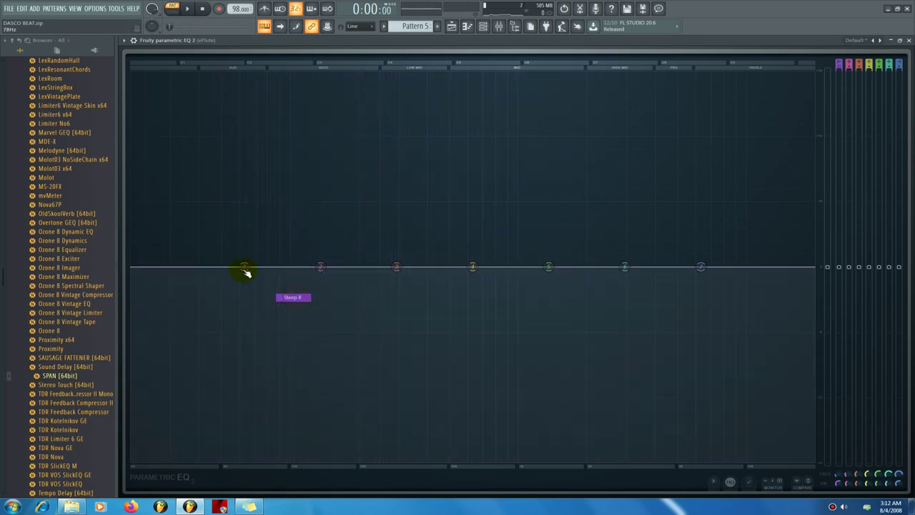
{"action": "right_click", "coordinate": [243, 268]}
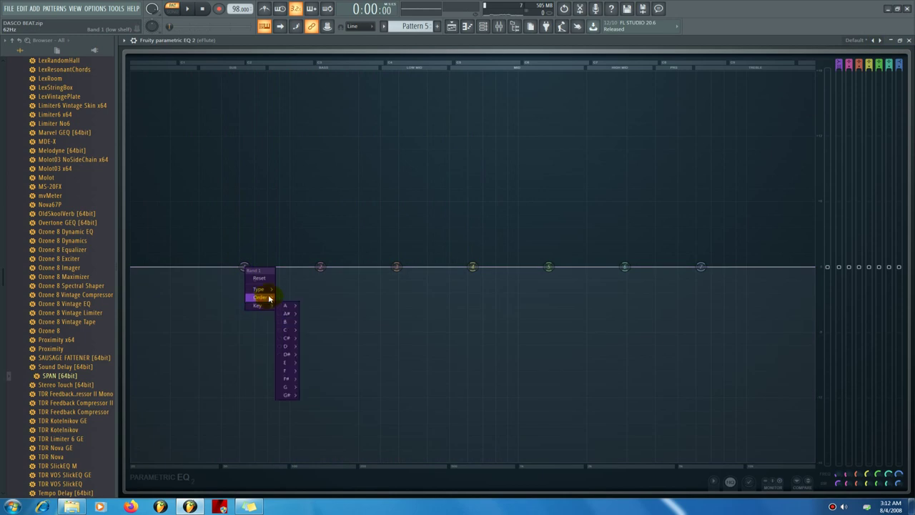
{"action": "mouse_move", "coordinate": [262, 297]}
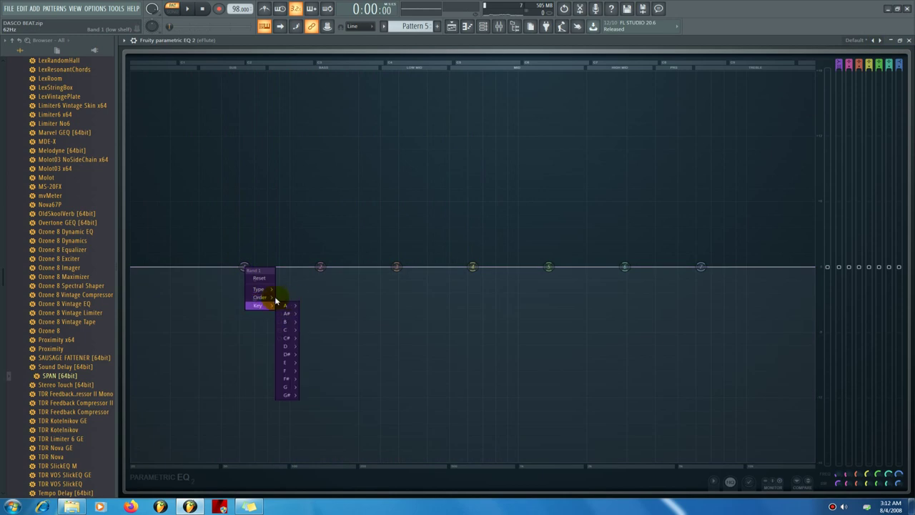
{"action": "left_click", "coordinate": [282, 296]}
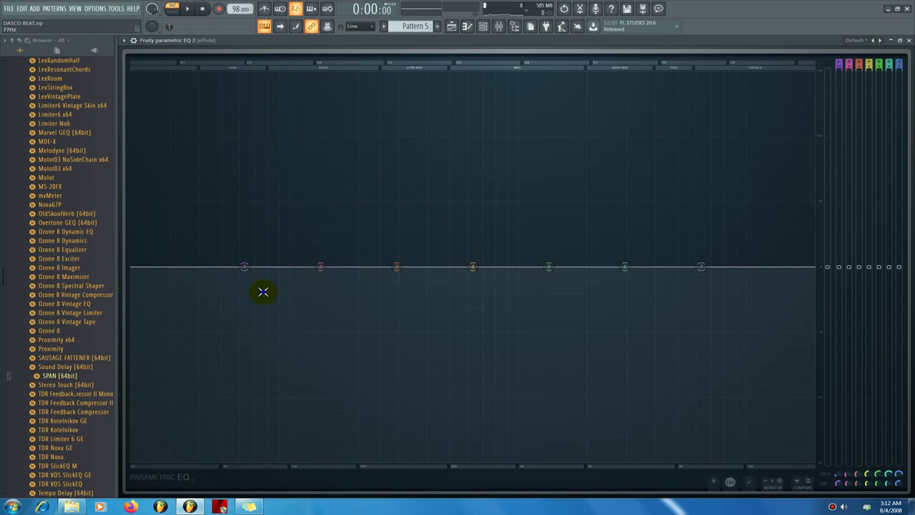
{"action": "right_click", "coordinate": [245, 270]}
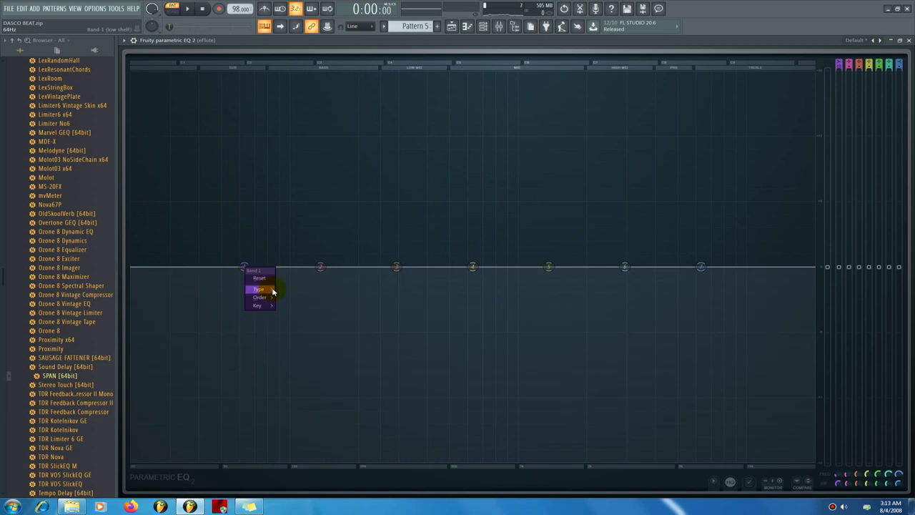
{"action": "mouse_move", "coordinate": [266, 297]}
{"action": "left_click", "coordinate": [290, 313]}
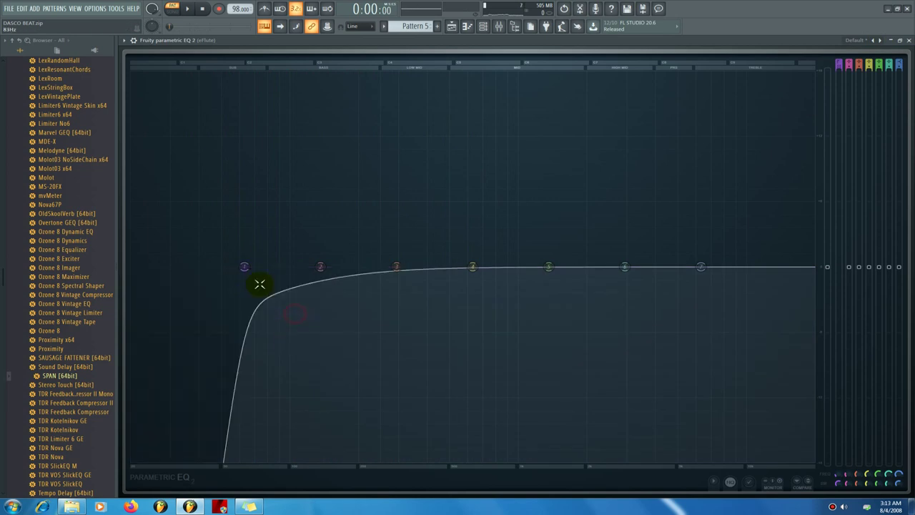
{"action": "right_click", "coordinate": [245, 267]}
{"action": "left_click", "coordinate": [253, 279]}
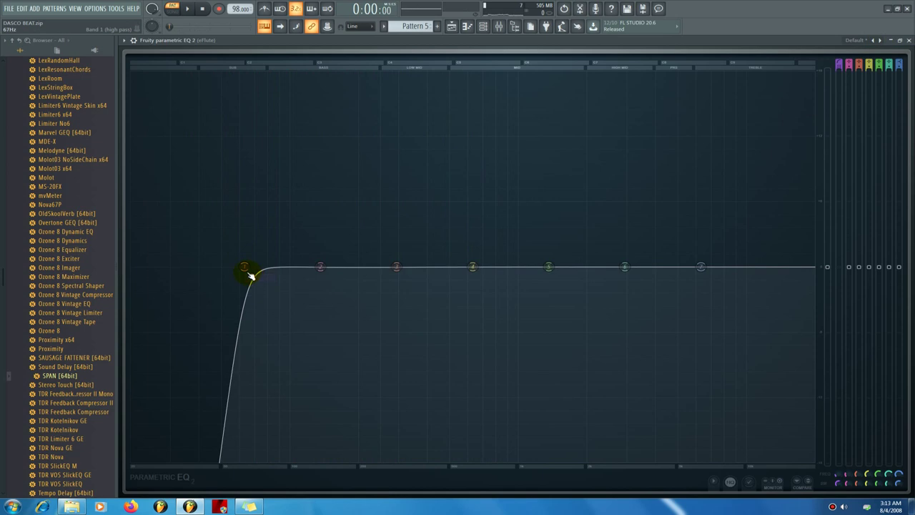
Audition Pattern 5 and lower the eFlute high-pass cutoff on band 1 from the 63 Hz area to below 30 Hz
{"action": "key", "text": "space"}
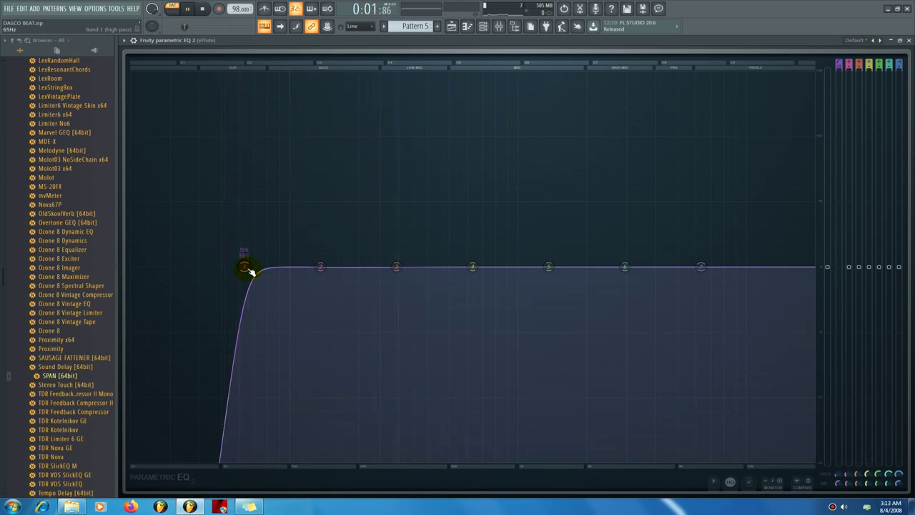
{"action": "key", "text": "space"}
{"action": "left_click_drag", "start_coordinate": [244, 267], "coordinate": [157, 267]}
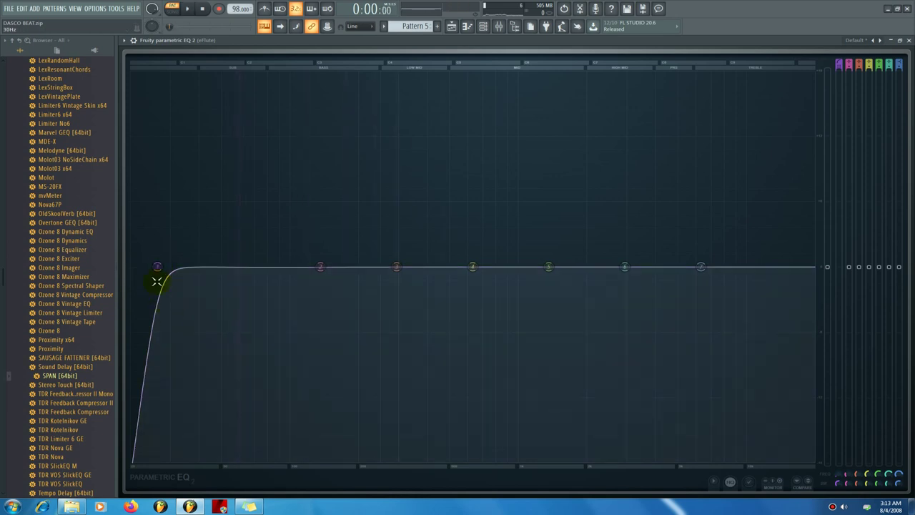
{"action": "left_click_drag", "start_coordinate": [158, 268], "coordinate": [156, 267]}
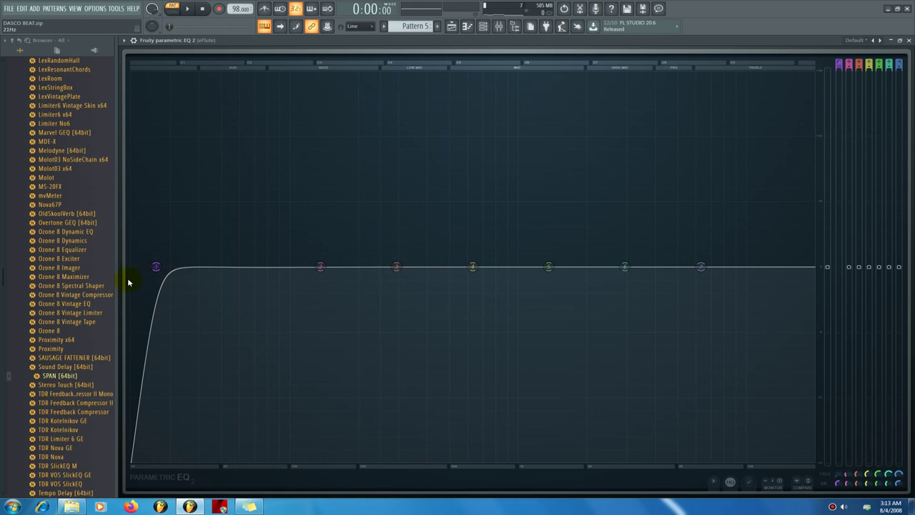
{"action": "left_click", "coordinate": [199, 265]}
Nudge band 1's high-pass cutoff slightly lower while playing Pattern 5 to check the eFlute low end
{"action": "key", "text": "space"}
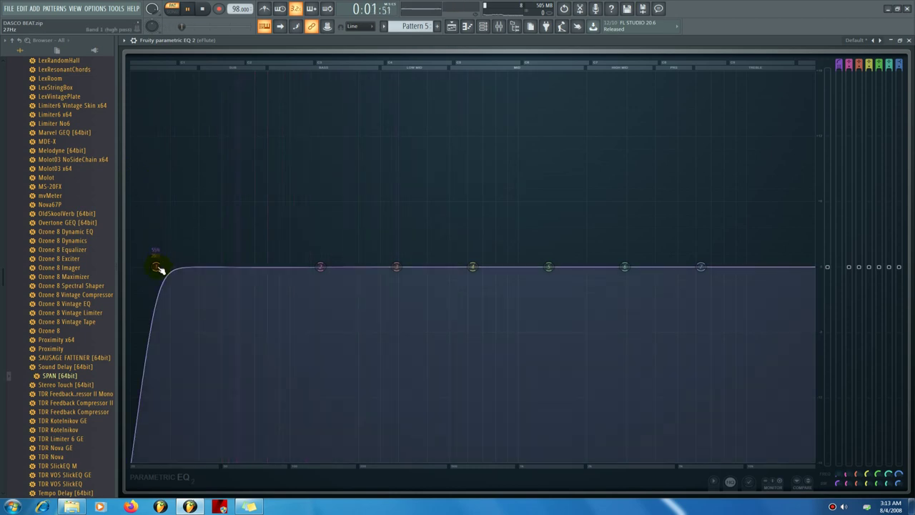
{"action": "left_click_drag", "start_coordinate": [159, 267], "coordinate": [152, 266]}
{"action": "key", "text": "space"}
{"action": "key", "text": "space"}
{"action": "key", "text": "space"}
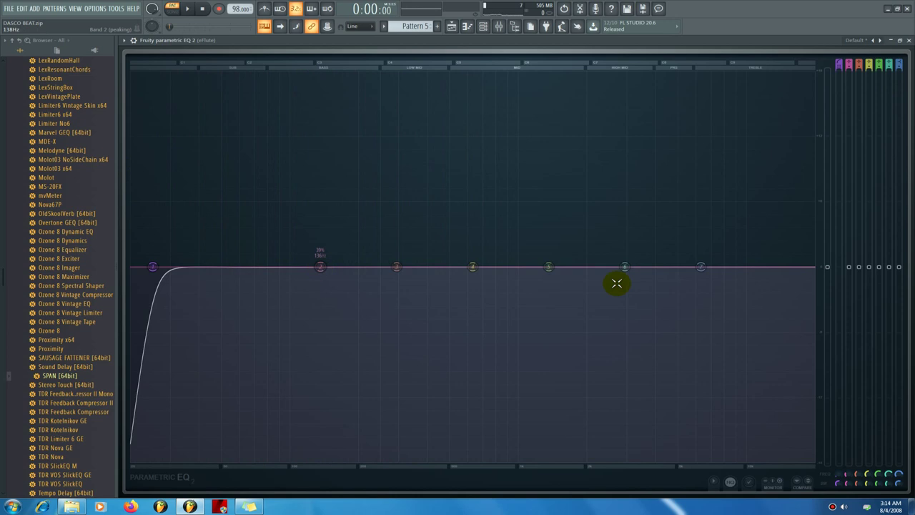
Boost band 2 of the eFlute EQ slightly at 138 Hz, close the EQ window, and play Pattern 5
{"action": "mouse_move", "coordinate": [851, 270]}
{"action": "left_mouse_down"}
{"action": "mouse_move", "coordinate": [850, 239]}
{"action": "mouse_move", "coordinate": [853, 263]}
{"action": "left_mouse_up"}
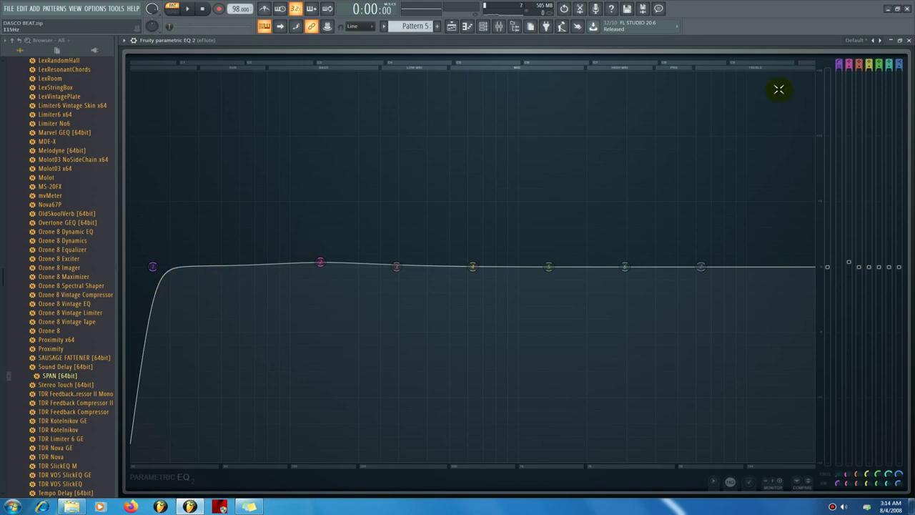
{"action": "left_click", "coordinate": [908, 41]}
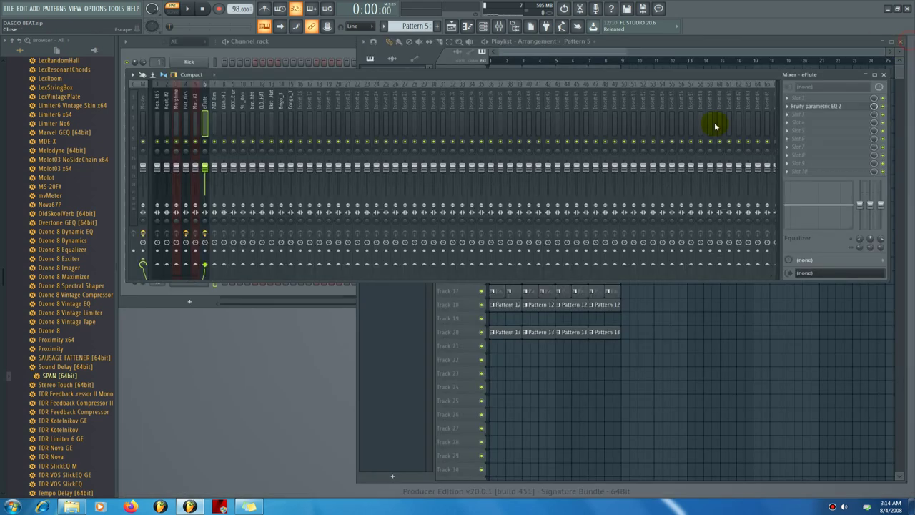
{"action": "key", "text": "space"}
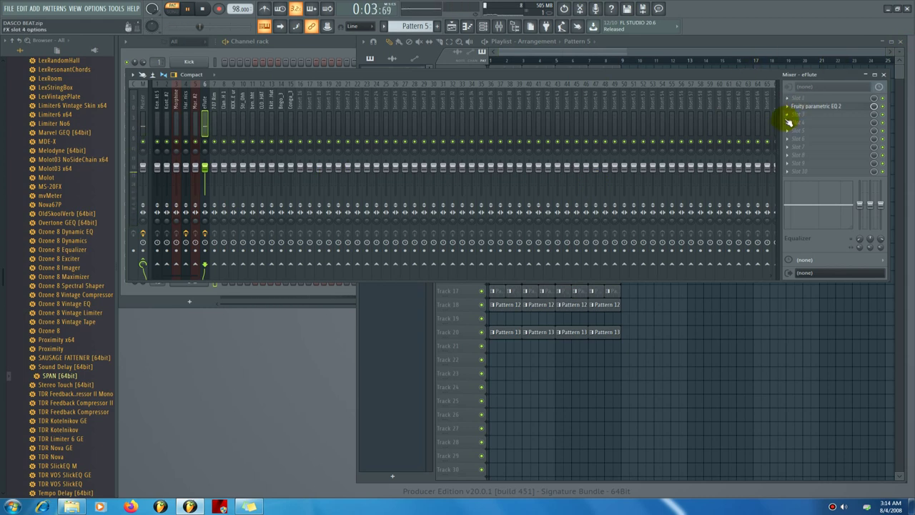
{"action": "key", "text": "space"}
Play the song in the playlist and mute tracks 1, 2, 5 and 7, keeping track 3 audible
{"action": "left_click", "coordinate": [723, 49]}
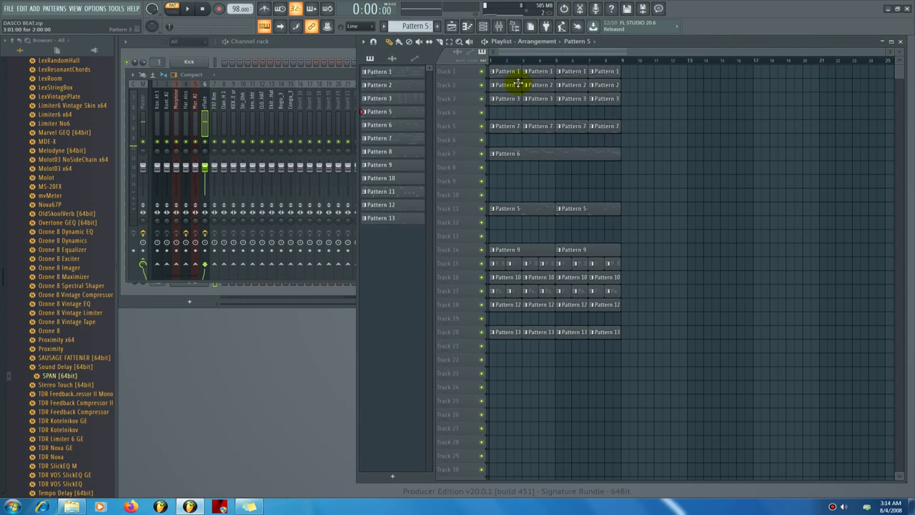
{"action": "key", "text": "space"}
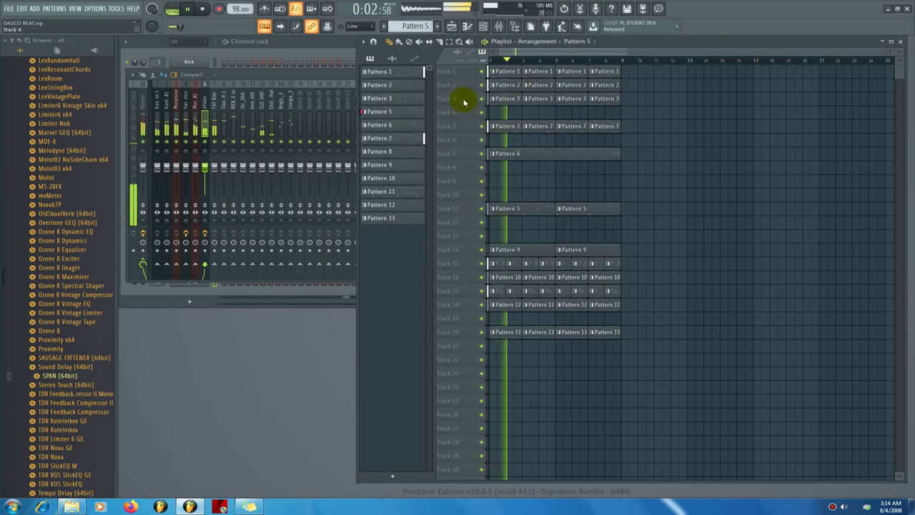
{"action": "left_click", "coordinate": [482, 153]}
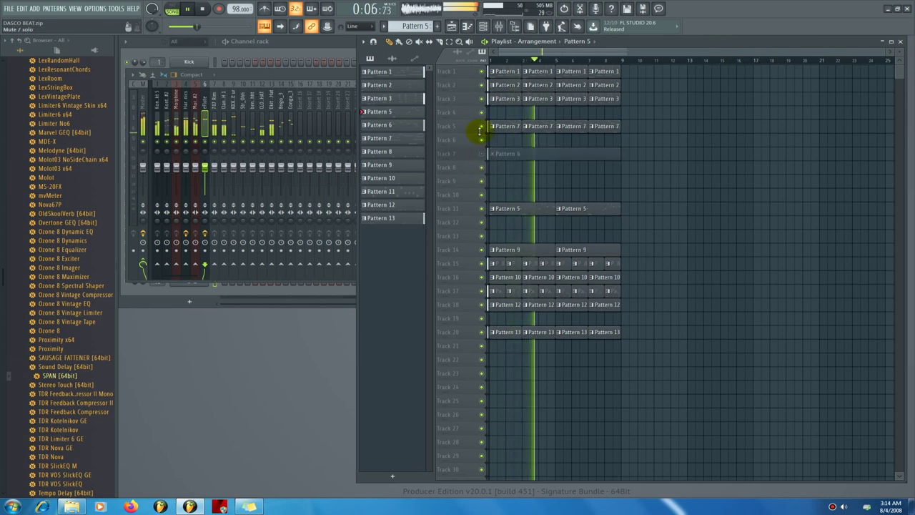
{"action": "left_click", "coordinate": [481, 125]}
{"action": "left_click", "coordinate": [481, 71]}
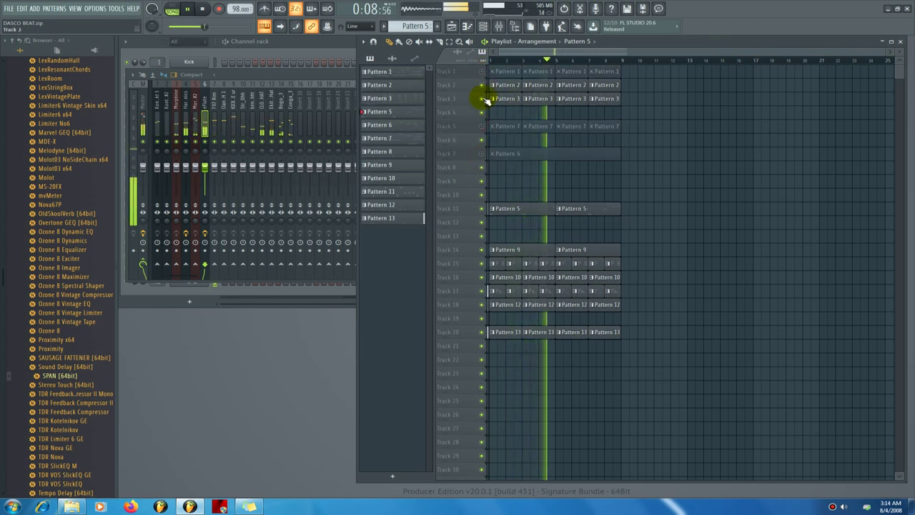
{"action": "left_click", "coordinate": [481, 98]}
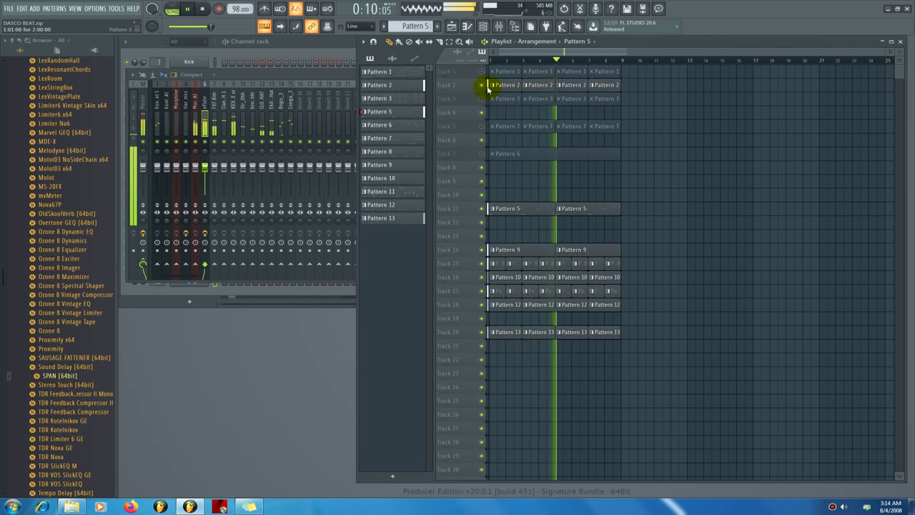
{"action": "left_click", "coordinate": [482, 84]}
{"action": "left_click", "coordinate": [482, 98]}
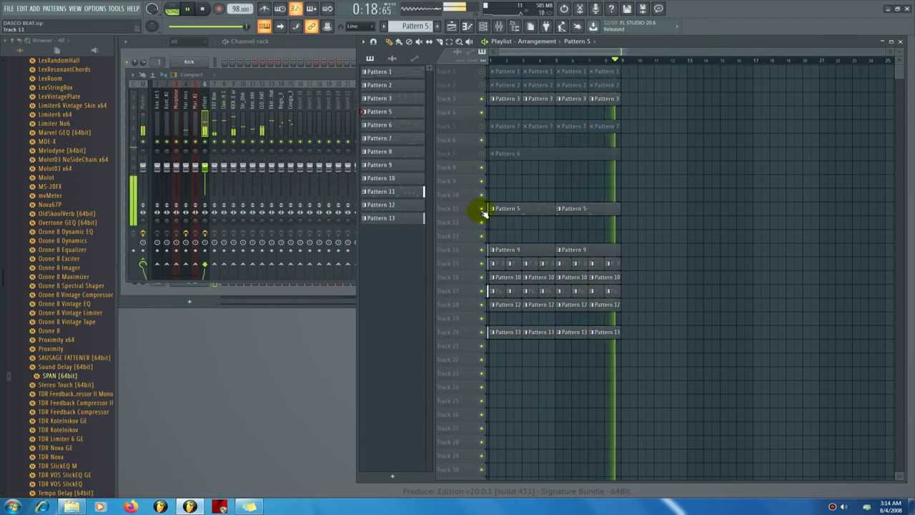
Compare the song with and without track 14 by muting and unmuting it, and stop playback
{"action": "left_click", "coordinate": [481, 249]}
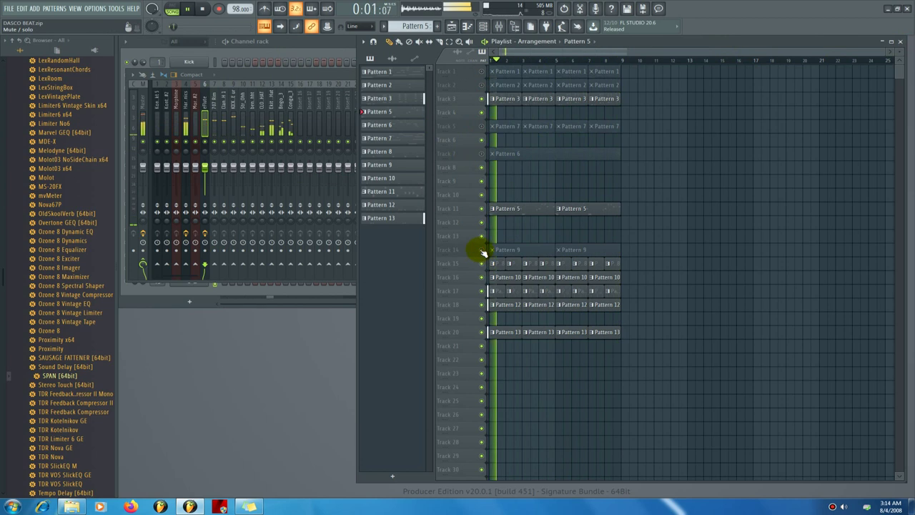
{"action": "left_click", "coordinate": [482, 250]}
{"action": "key", "text": "space"}
Select Pattern 9 from the playlist, show its steps in the channel rack and audition it in pattern mode
{"action": "left_click", "coordinate": [526, 250]}
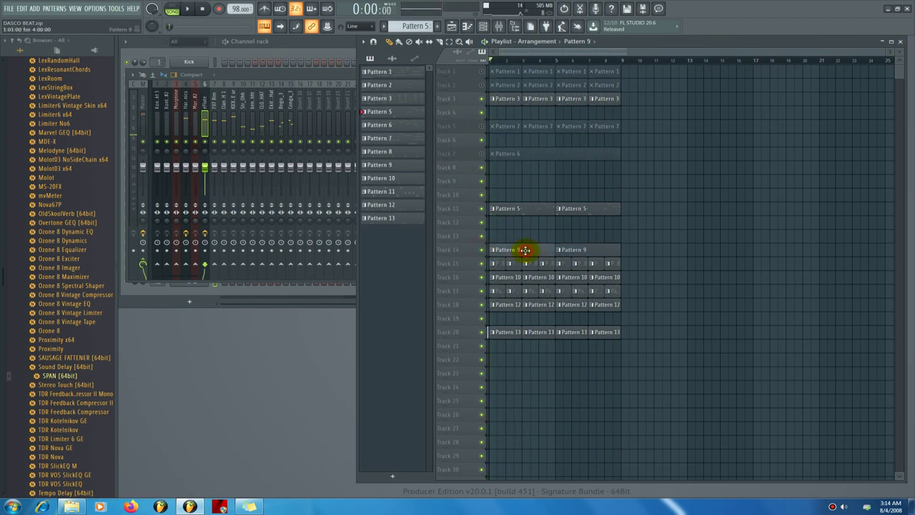
{"action": "left_click", "coordinate": [318, 52]}
{"action": "key", "text": "space"}
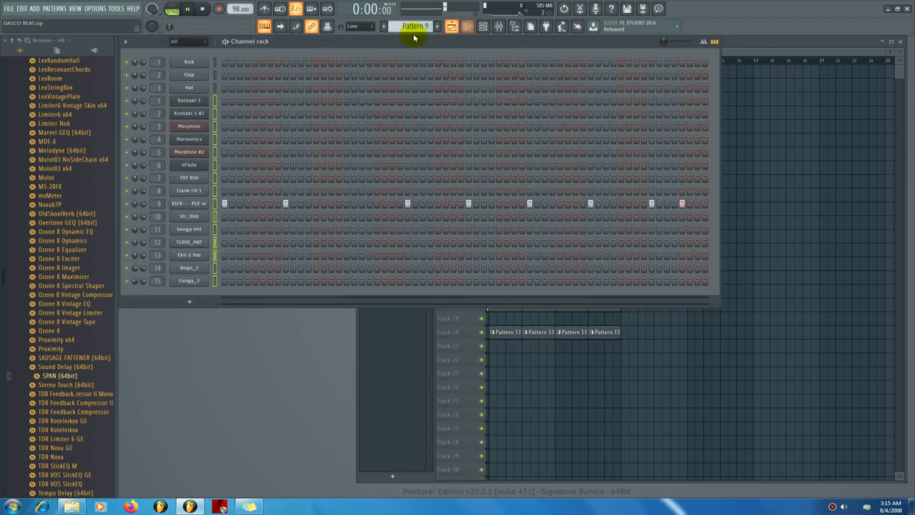
{"action": "left_click", "coordinate": [172, 9]}
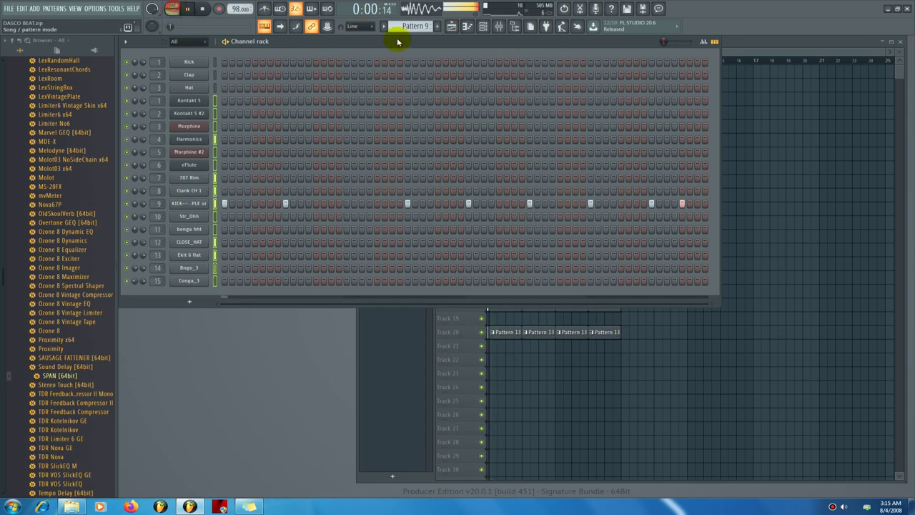
{"action": "key", "text": "space"}
Audition the KICK sample's mixer track and load Fruity Parametric EQ 2 into its first effect slot
{"action": "left_click", "coordinate": [500, 27]}
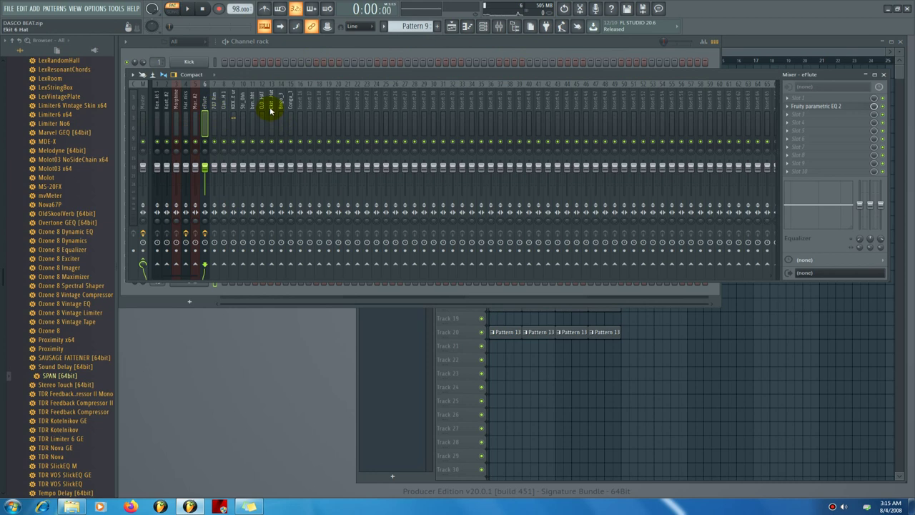
{"action": "left_click", "coordinate": [234, 102]}
{"action": "key", "text": "space"}
{"action": "key", "text": "space"}
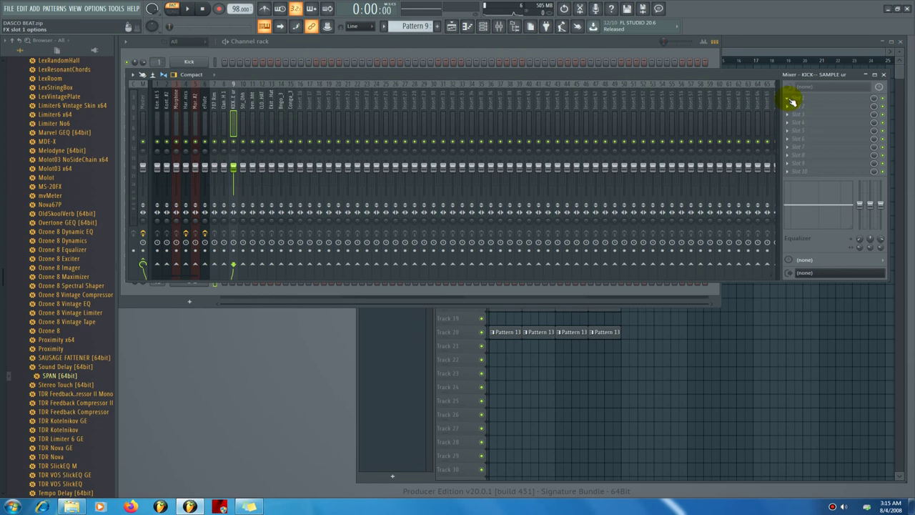
{"action": "left_click", "coordinate": [792, 102]}
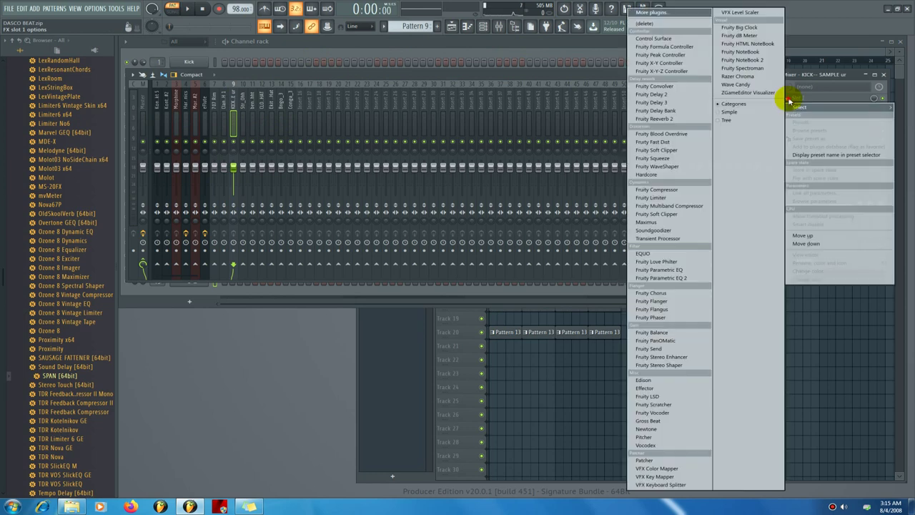
{"action": "left_click", "coordinate": [696, 279]}
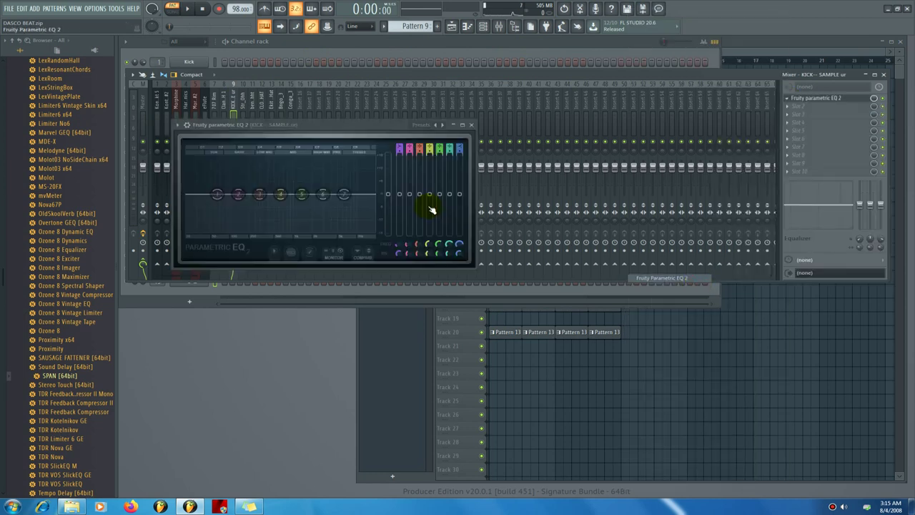
{"action": "left_click", "coordinate": [438, 128]}
{"action": "left_click", "coordinate": [450, 136]}
Set band 1 of the kick's EQ to a high-pass filter with the Steep 8 order
{"action": "left_click", "coordinate": [216, 194]}
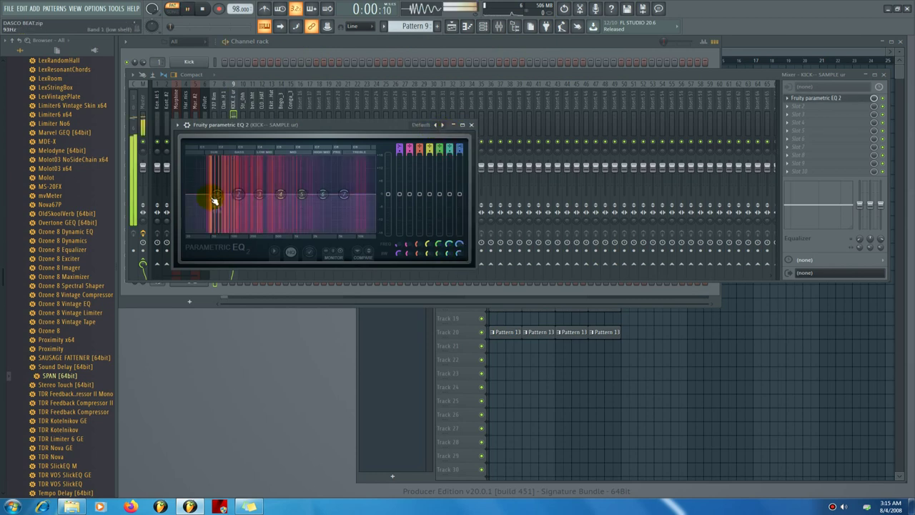
{"action": "right_click", "coordinate": [219, 198]}
{"action": "mouse_move", "coordinate": [234, 216]}
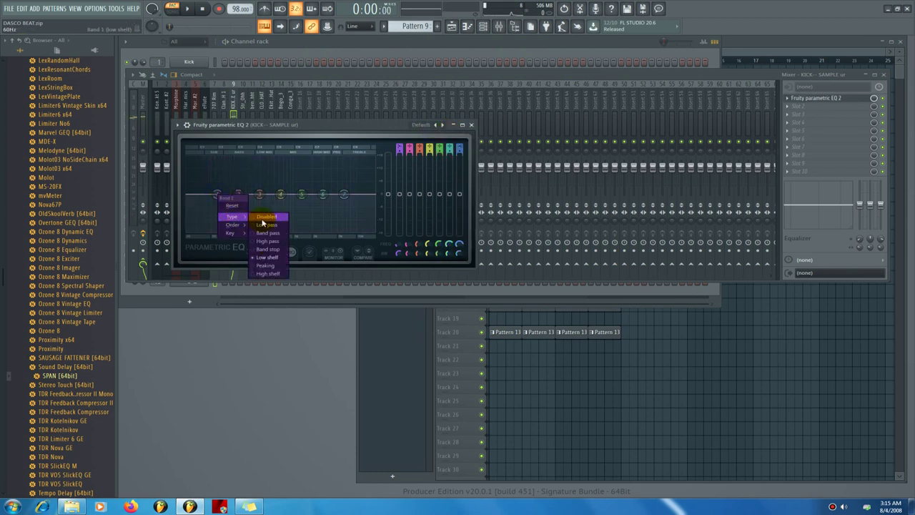
{"action": "left_click", "coordinate": [266, 241]}
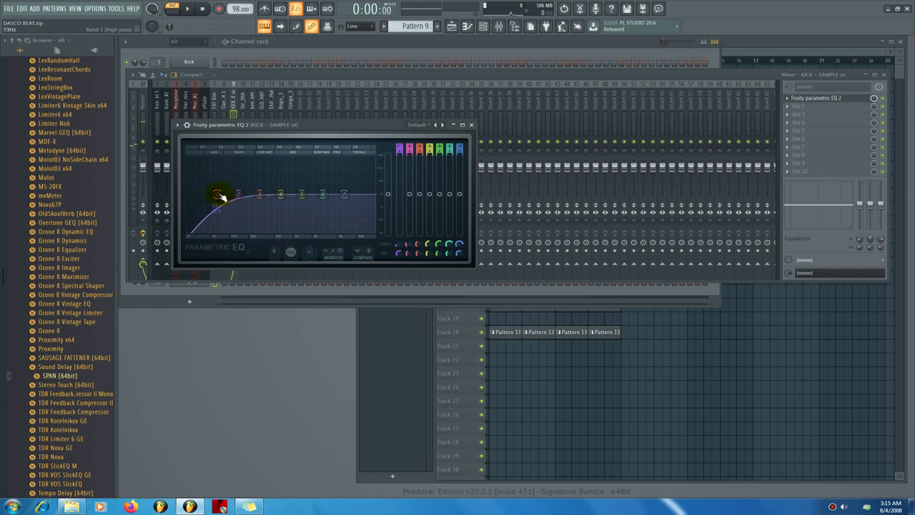
{"action": "right_click", "coordinate": [218, 198]}
{"action": "left_click", "coordinate": [237, 208]}
{"action": "right_click", "coordinate": [218, 196]}
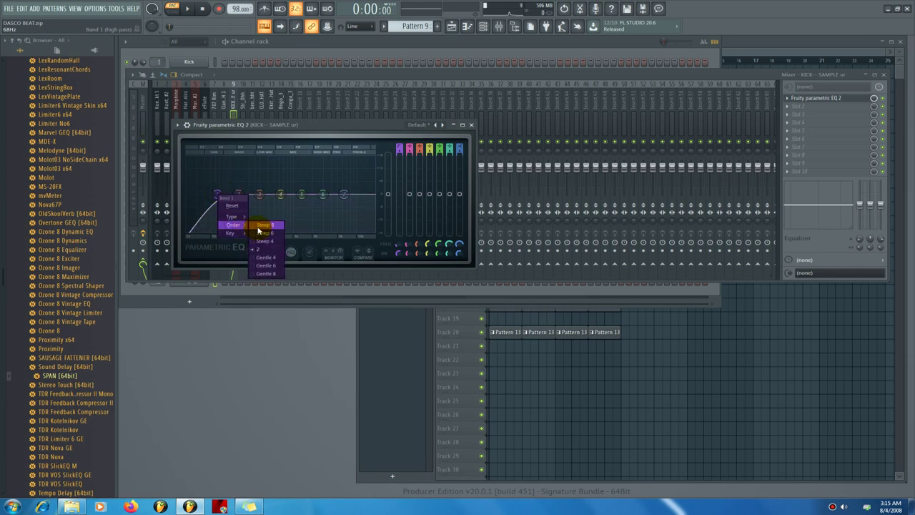
{"action": "left_click", "coordinate": [258, 227]}
{"action": "right_click", "coordinate": [219, 197]}
{"action": "left_click", "coordinate": [233, 205]}
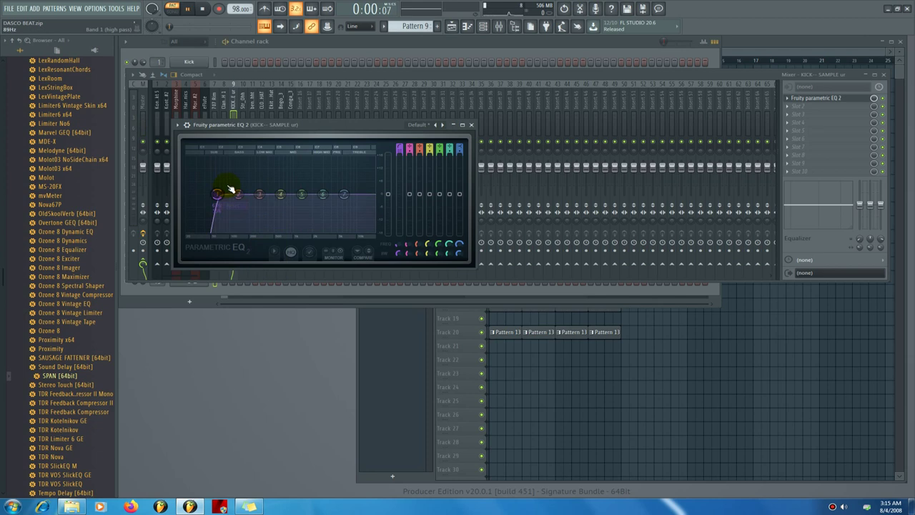
Lower the kick's band 1 high-pass cutoff to 25 Hz while playing Pattern 9, and close the EQ window
{"action": "left_click_drag", "start_coordinate": [208, 194], "coordinate": [196, 194]}
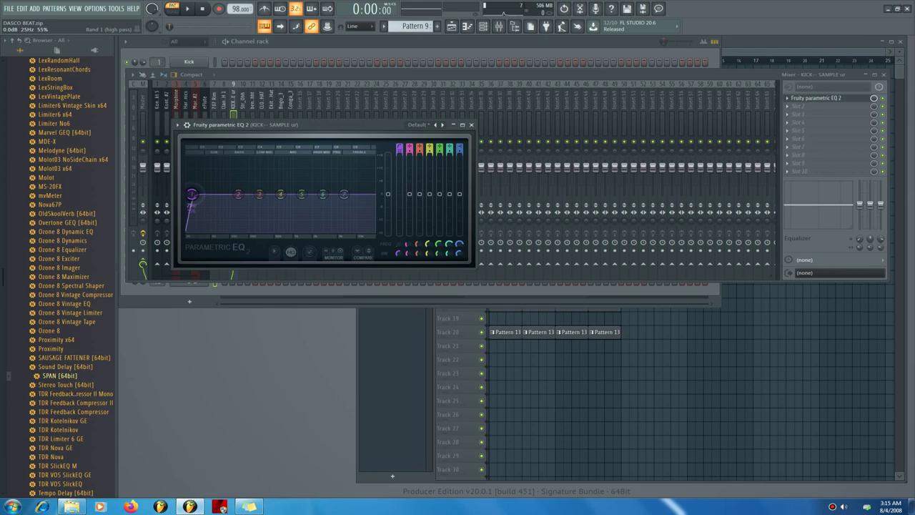
{"action": "key", "text": "space"}
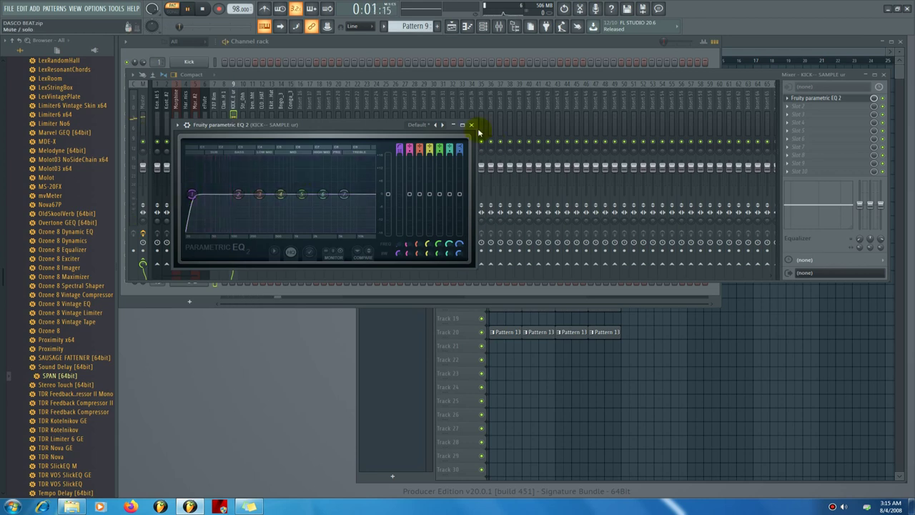
{"action": "left_click", "coordinate": [473, 126]}
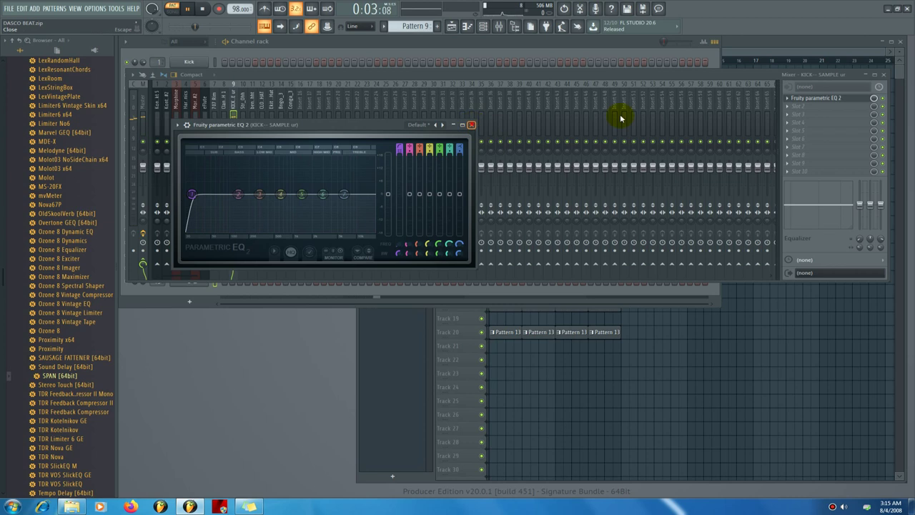
Return to the playlist, switch to song mode and play the arrangement to hear the EQ'd kick in context
{"action": "left_click", "coordinate": [799, 44]}
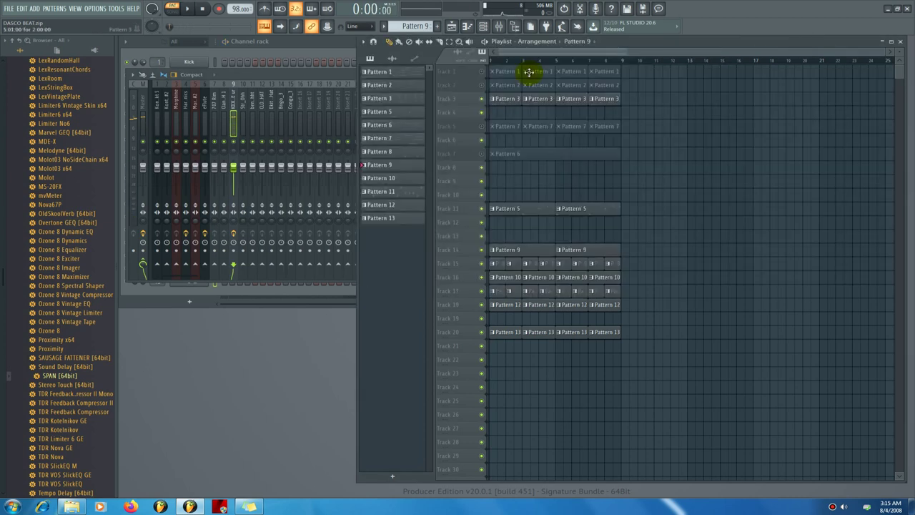
{"action": "key", "text": "l"}
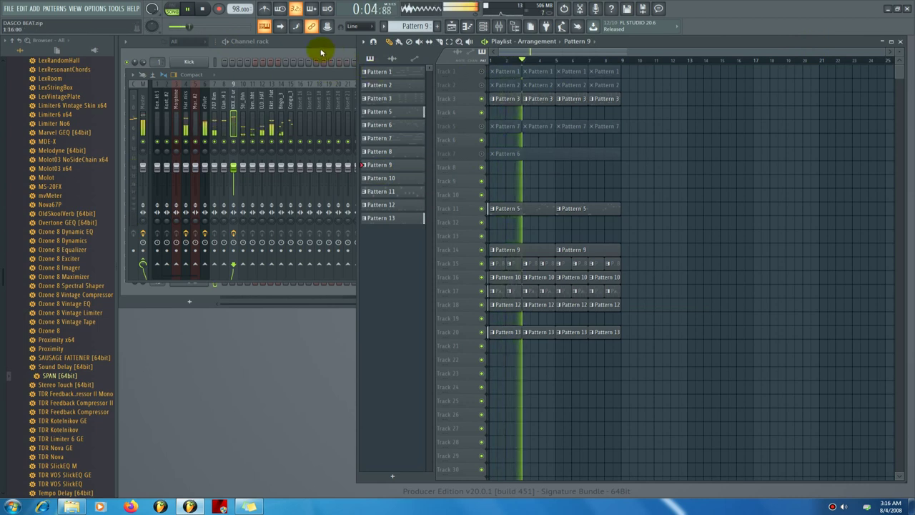
{"action": "key", "text": "space"}
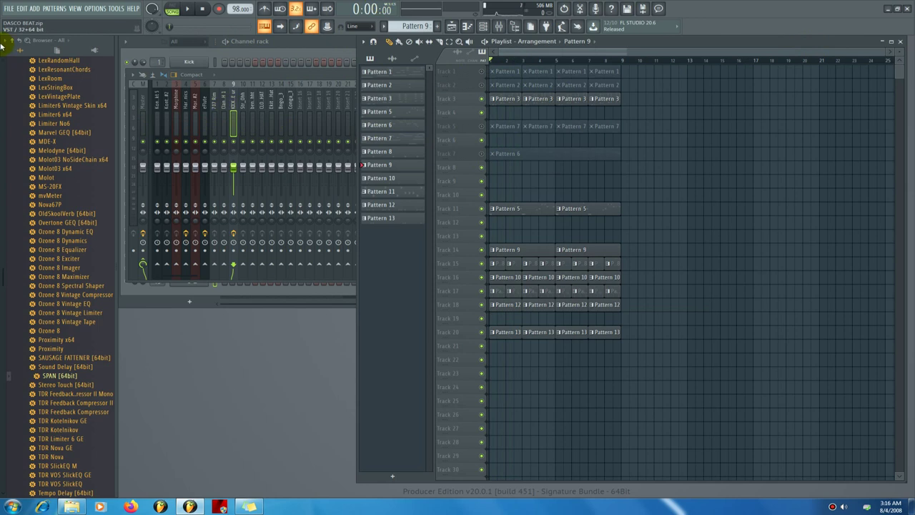
Save the project as the zipped song file DASCO BEAT, overwriting the existing file
{"action": "left_click", "coordinate": [9, 9]}
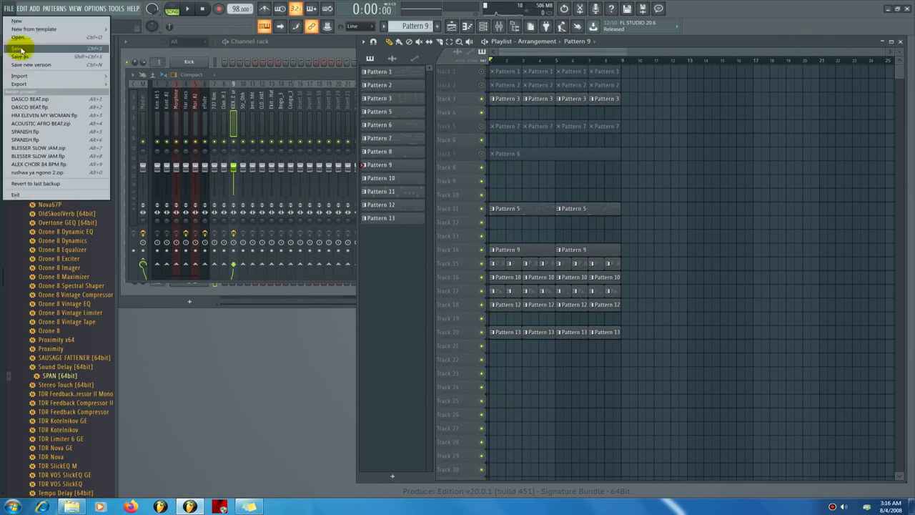
{"action": "left_click", "coordinate": [12, 50]}
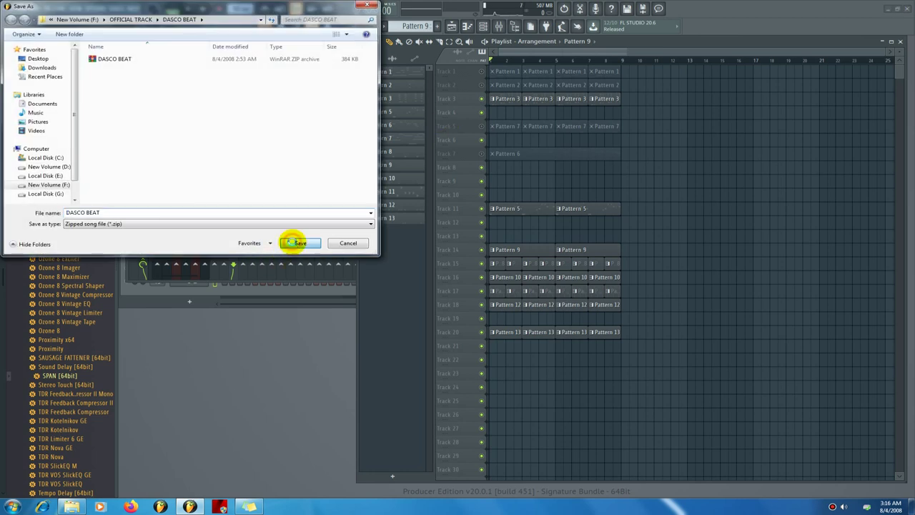
{"action": "left_click", "coordinate": [299, 243]}
{"action": "left_click", "coordinate": [482, 256]}
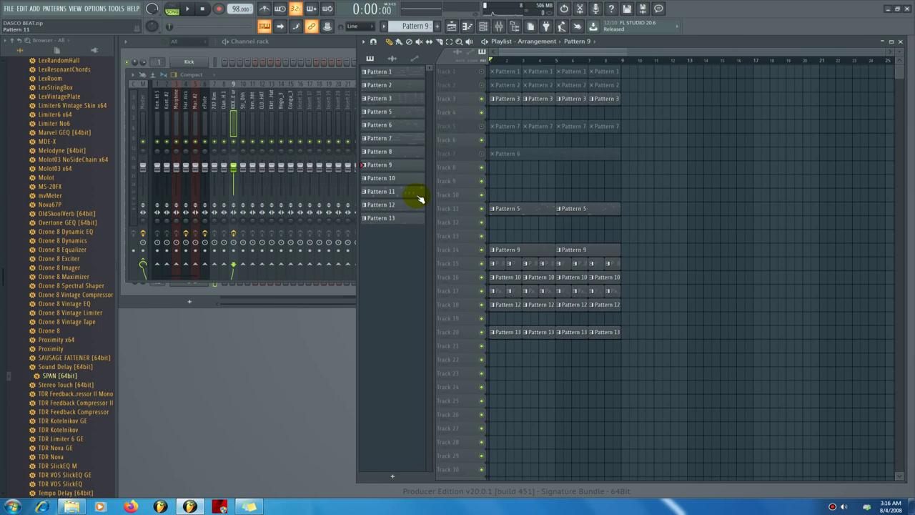
{"action": "left_click", "coordinate": [319, 43]}
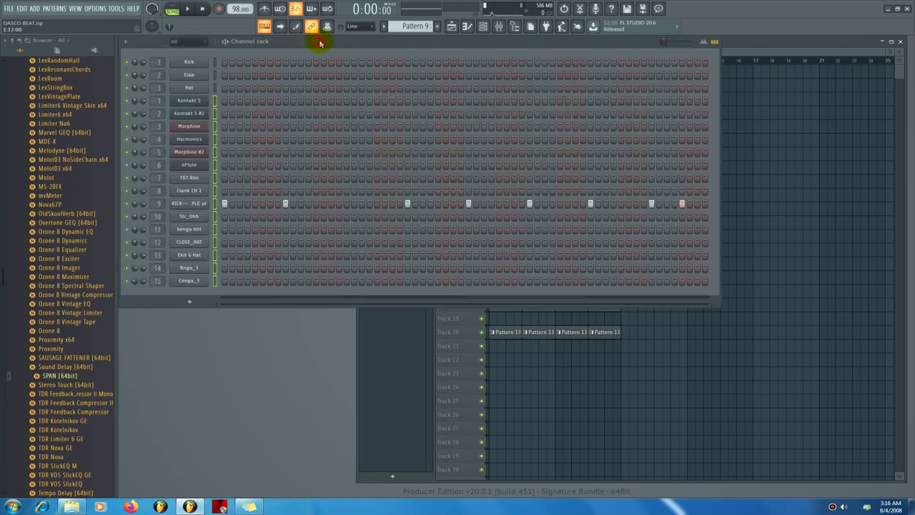
{"action": "left_click", "coordinate": [758, 46]}
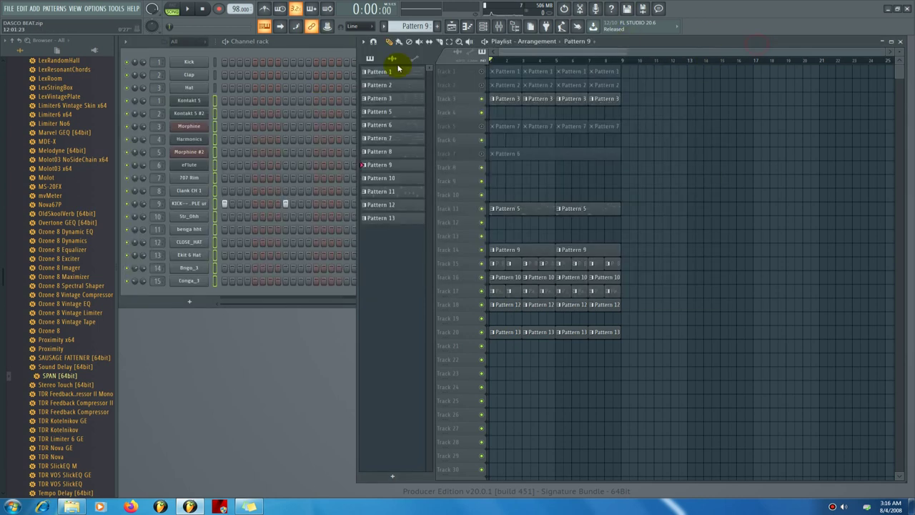
{"action": "left_click", "coordinate": [348, 42]}
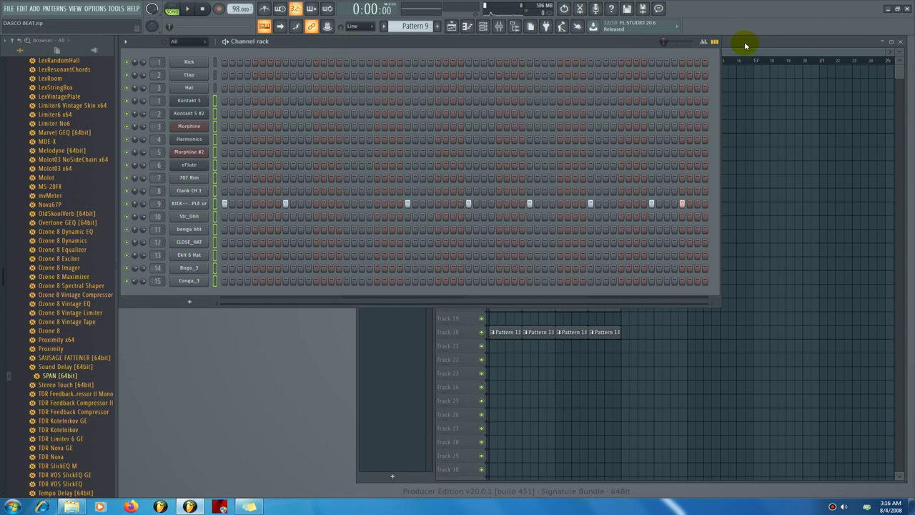
{"action": "left_click", "coordinate": [745, 45]}
{"action": "left_click", "coordinate": [319, 44]}
{"action": "left_click", "coordinate": [754, 46]}
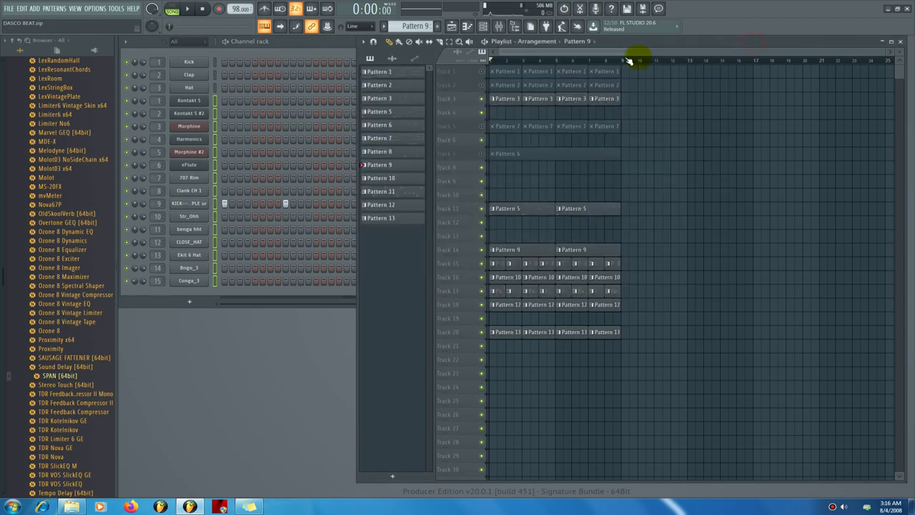
{"action": "left_click", "coordinate": [315, 41]}
{"action": "left_click", "coordinate": [743, 45]}
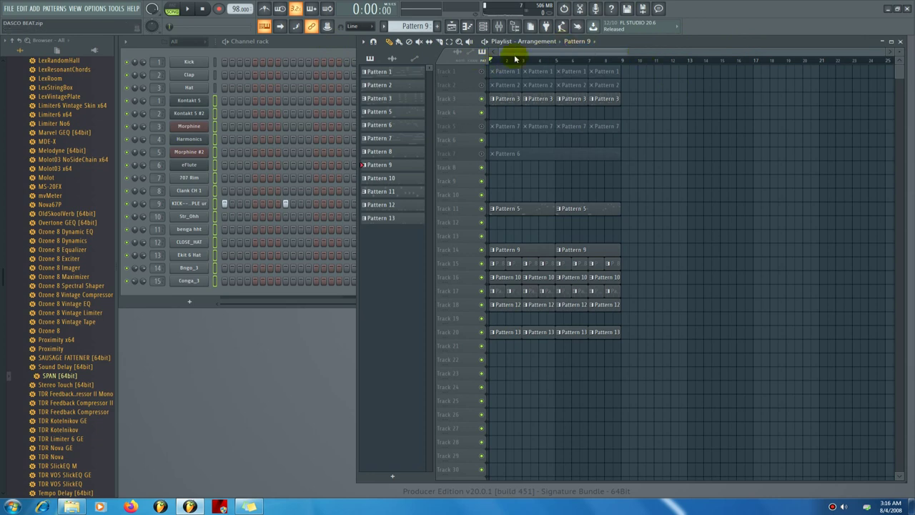
Show the mixer and play the song to check the track levels
{"action": "left_click", "coordinate": [499, 26]}
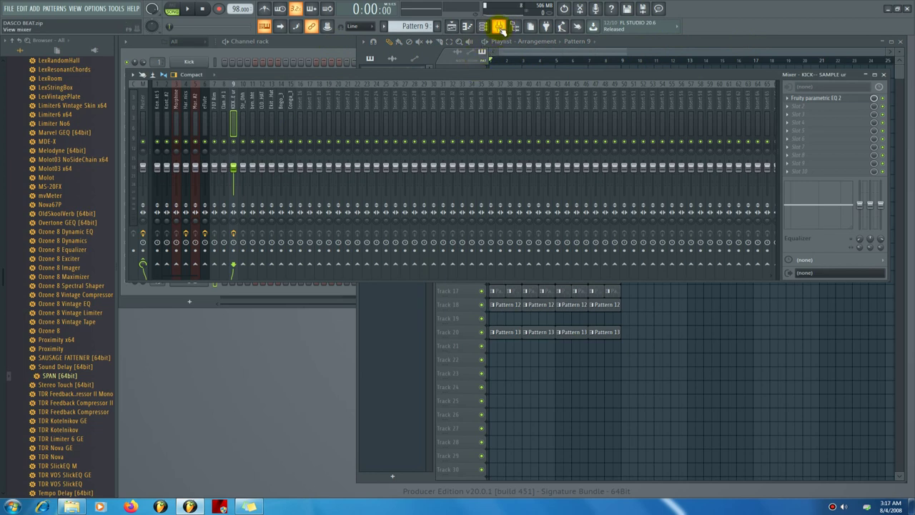
{"action": "key", "text": "space"}
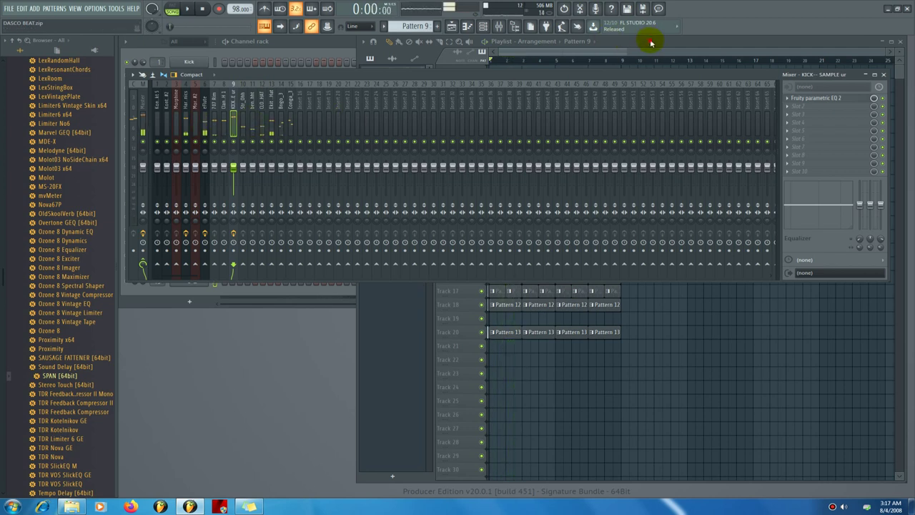
Stop playback, return to the playlist, and unmute tracks 1, 2, 7 and 5
{"action": "key", "text": "space"}
{"action": "key", "text": "F9"}
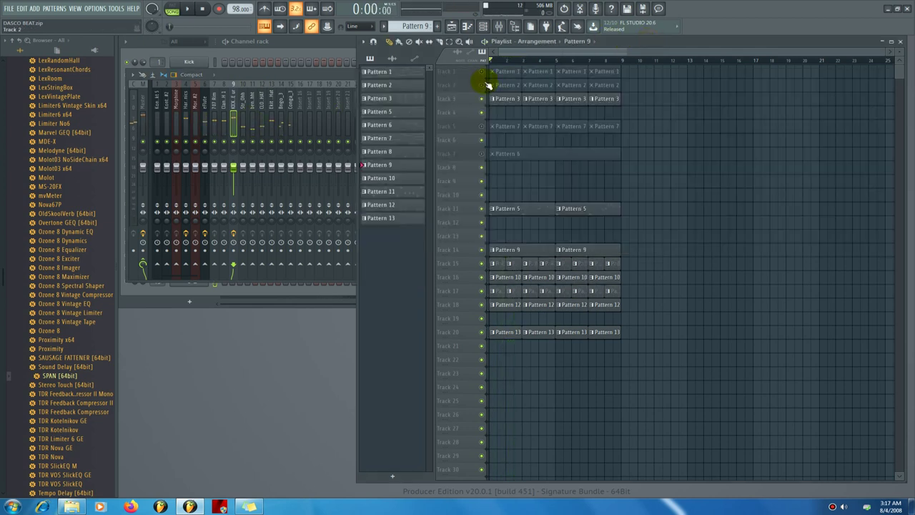
{"action": "left_click", "coordinate": [480, 71]}
{"action": "left_click", "coordinate": [481, 84]}
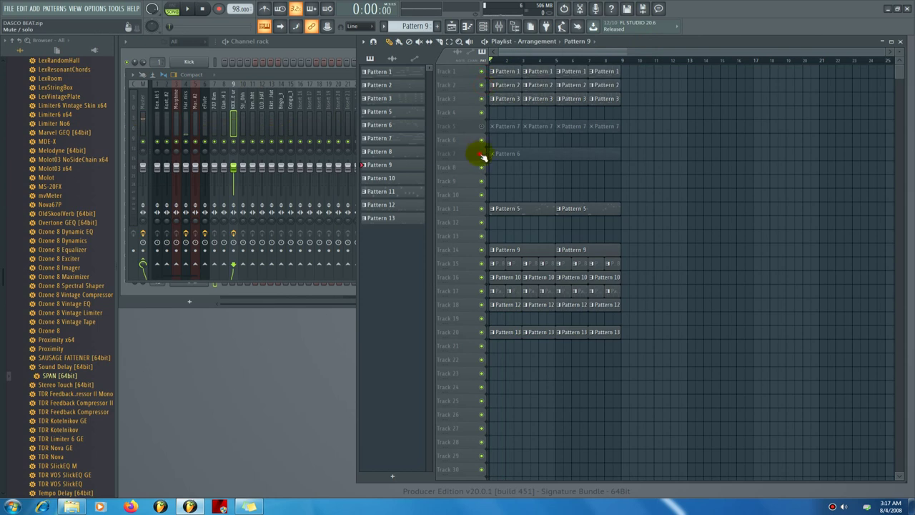
{"action": "left_click", "coordinate": [481, 153]}
{"action": "left_click", "coordinate": [481, 126]}
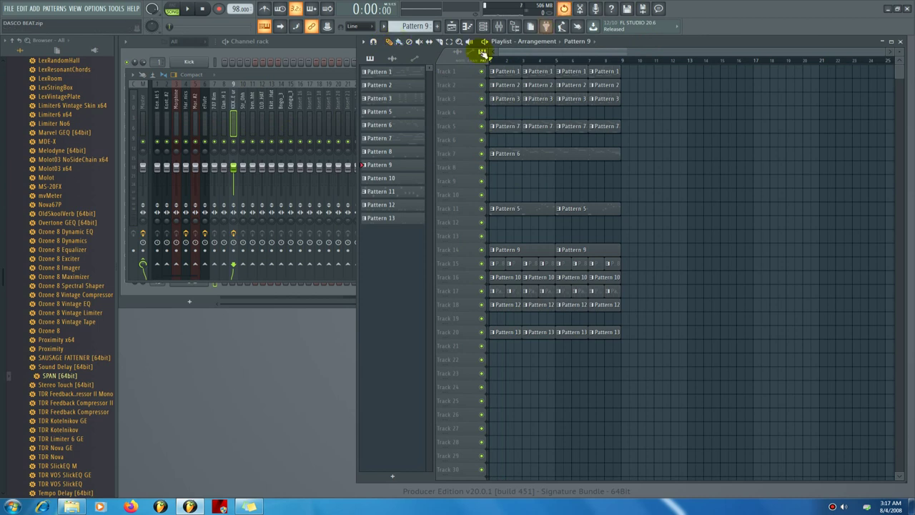
Open the Master track's Fruity Parametric EQ 2 from the mixer and maximize its window
{"action": "left_click", "coordinate": [267, 76]}
{"action": "left_click", "coordinate": [139, 104]}
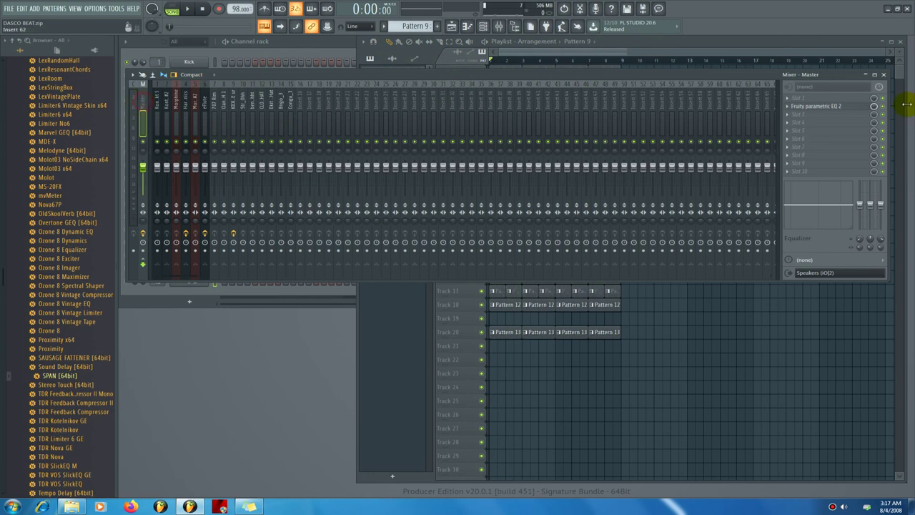
{"action": "key", "text": "space"}
{"action": "key", "text": "space"}
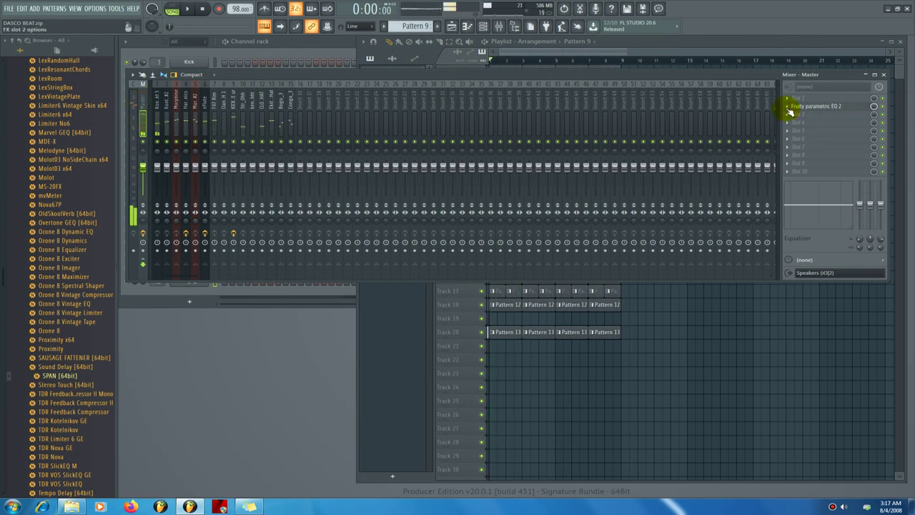
{"action": "left_click", "coordinate": [819, 108]}
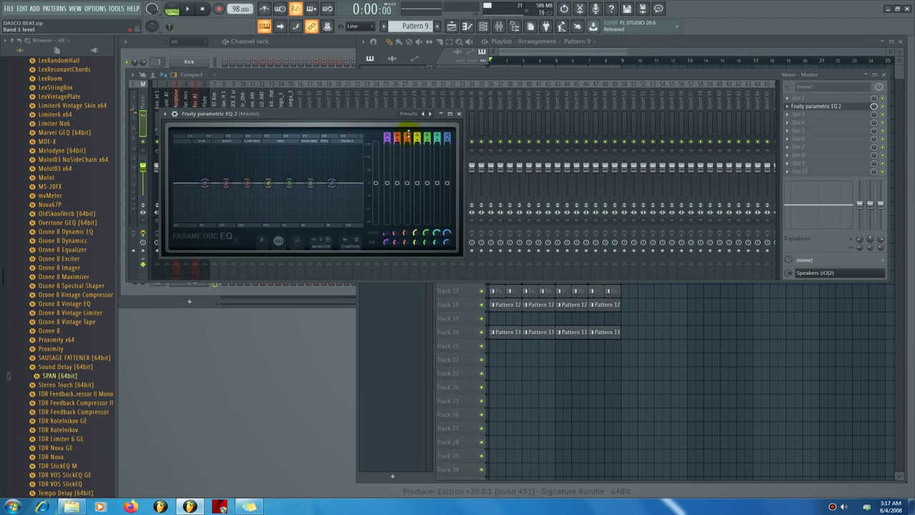
{"action": "left_click", "coordinate": [450, 118]}
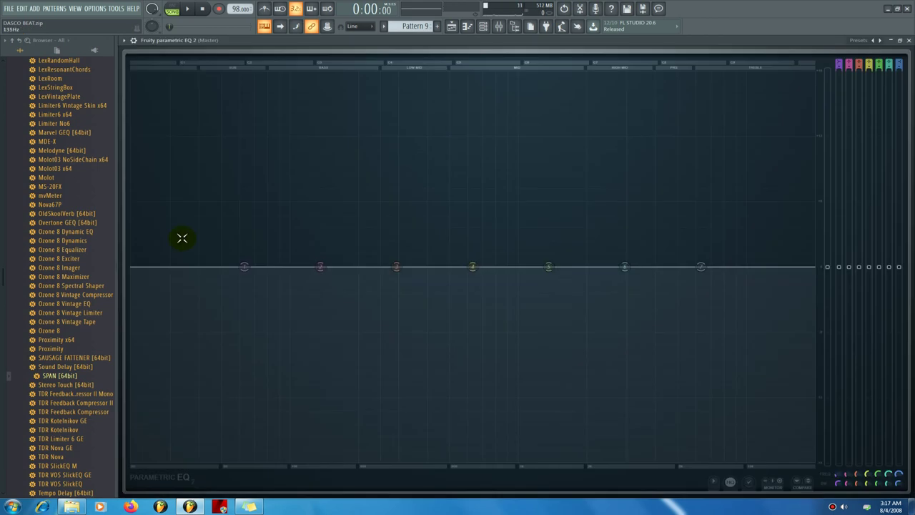
Set band 1 of the Master EQ to High pass and give it a steeper filter order
{"action": "right_click", "coordinate": [245, 267]}
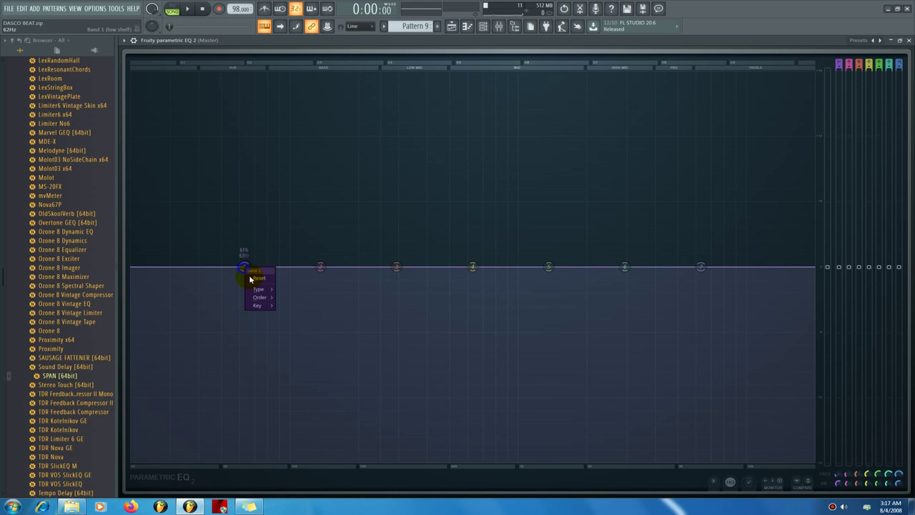
{"action": "mouse_move", "coordinate": [271, 303]}
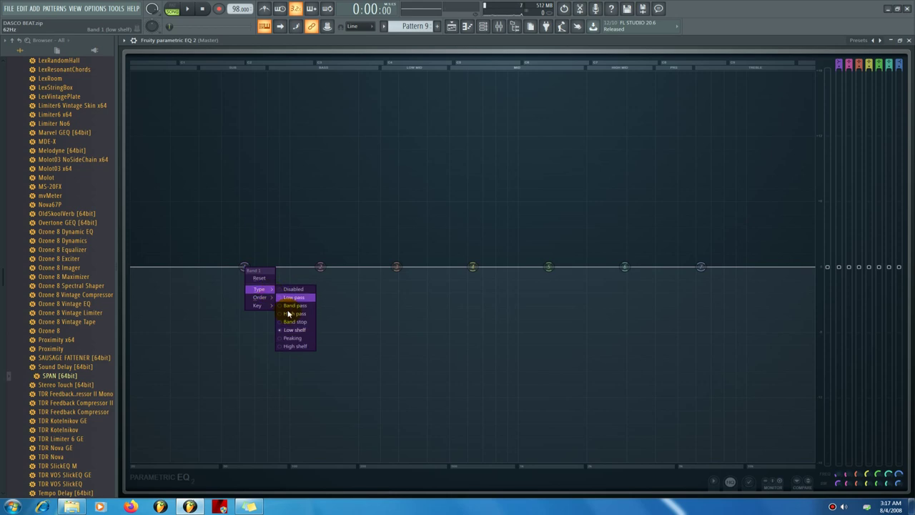
{"action": "left_click", "coordinate": [294, 316]}
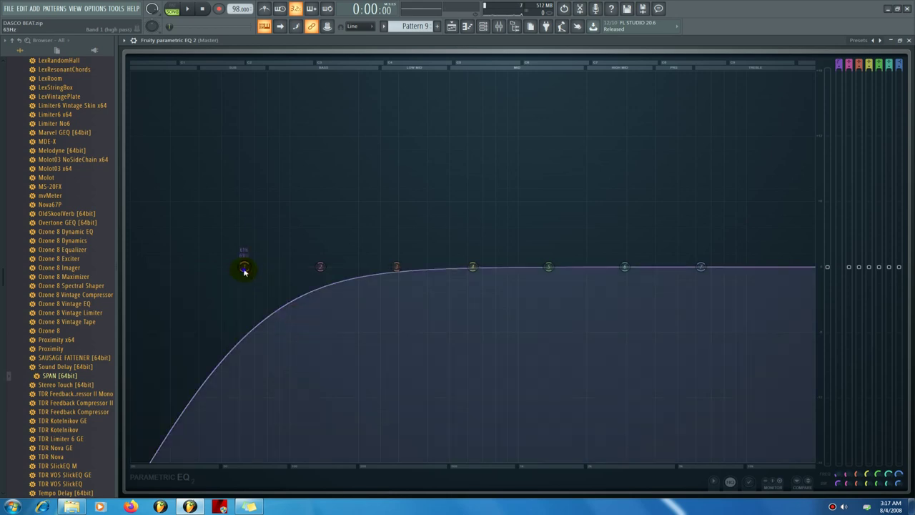
{"action": "right_click", "coordinate": [244, 268]}
{"action": "right_click", "coordinate": [244, 268]}
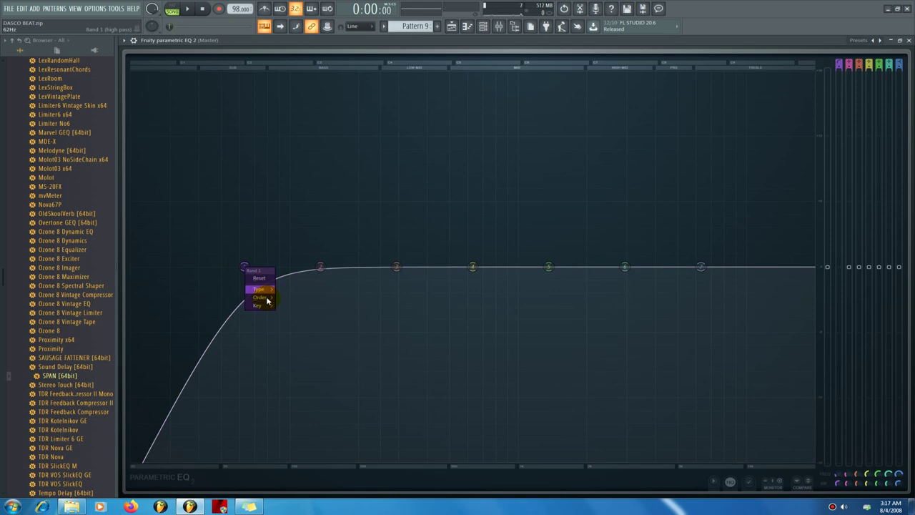
{"action": "mouse_move", "coordinate": [259, 296]}
{"action": "left_click", "coordinate": [291, 297]}
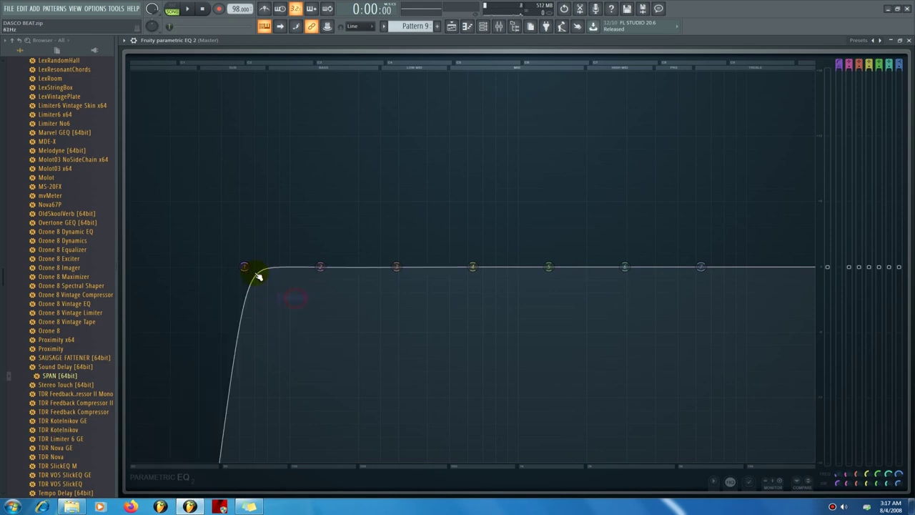
Play the song while lowering the Master's band 1 high-pass cutoff deep below the sub range, close the EQ, and stop playback
{"action": "right_click", "coordinate": [244, 268]}
{"action": "left_click", "coordinate": [245, 265]}
{"action": "key", "text": "space"}
{"action": "left_click_drag", "start_coordinate": [243, 266], "coordinate": [152, 267]}
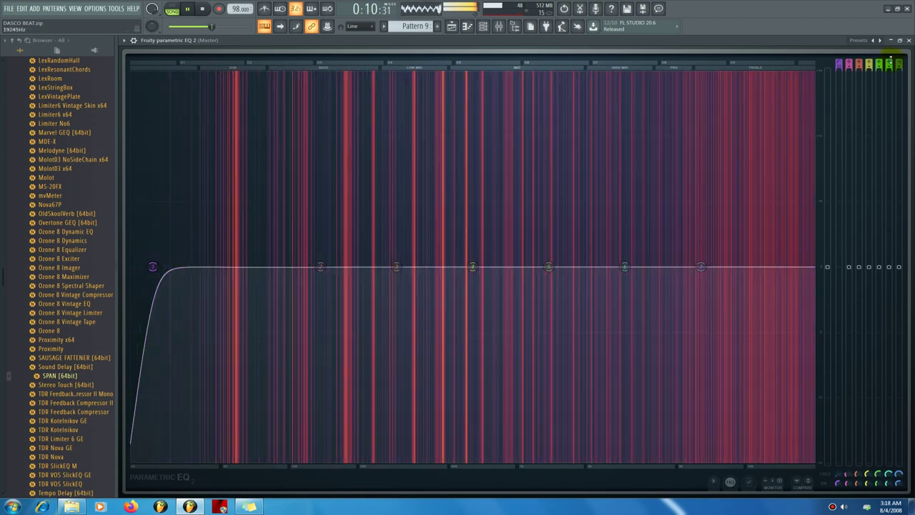
{"action": "left_click", "coordinate": [907, 40]}
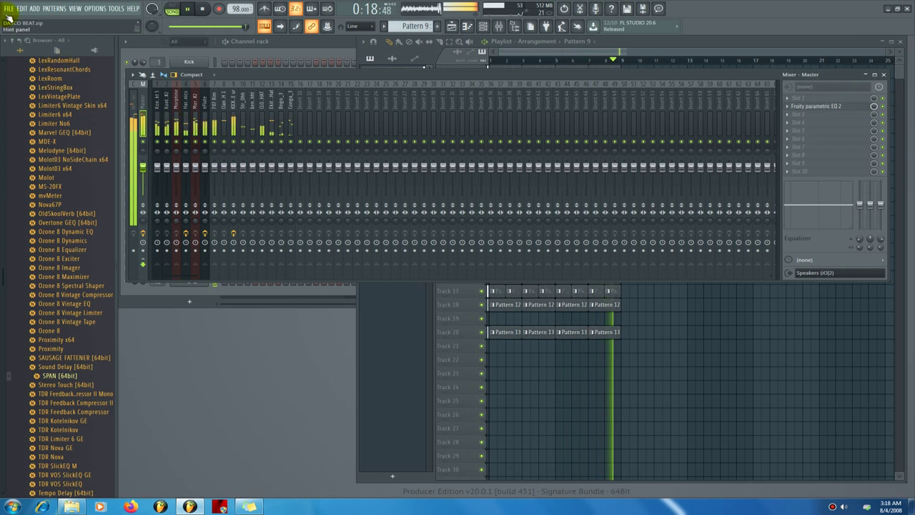
{"action": "key", "text": "space"}
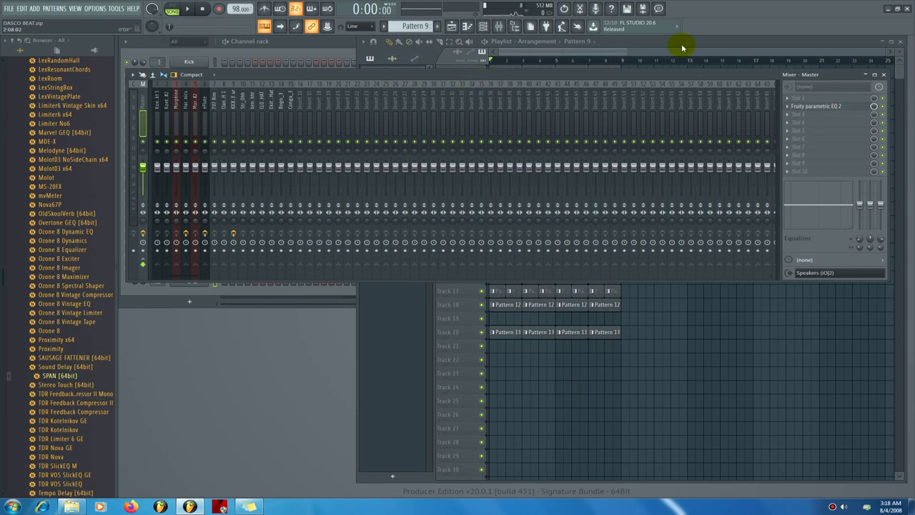
Bring the mixer back to the front and compare the effect slots of the Current and Master tracks
{"action": "left_click", "coordinate": [316, 45]}
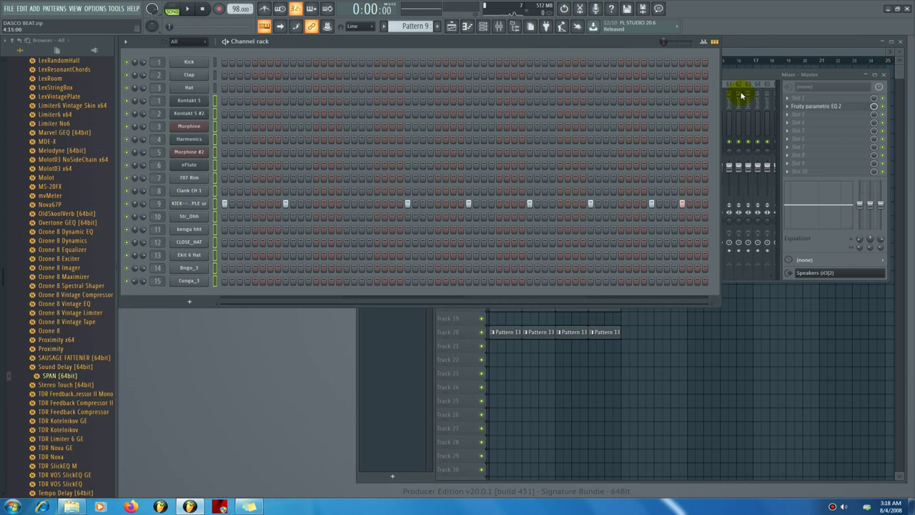
{"action": "left_click", "coordinate": [756, 77]}
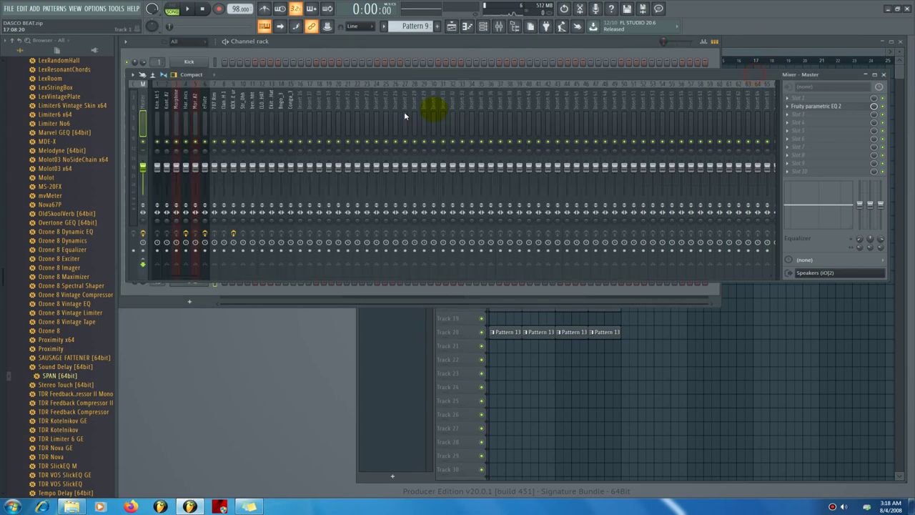
{"action": "left_click", "coordinate": [136, 105]}
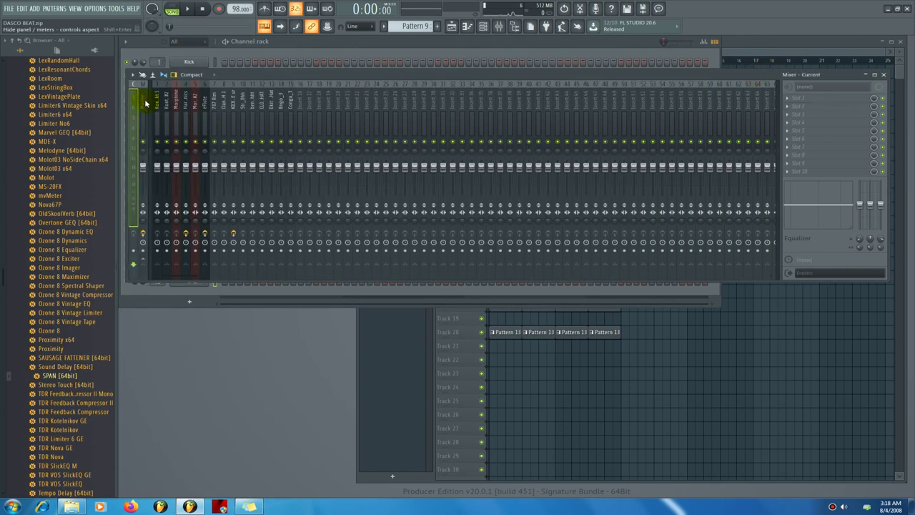
{"action": "left_click", "coordinate": [145, 101]}
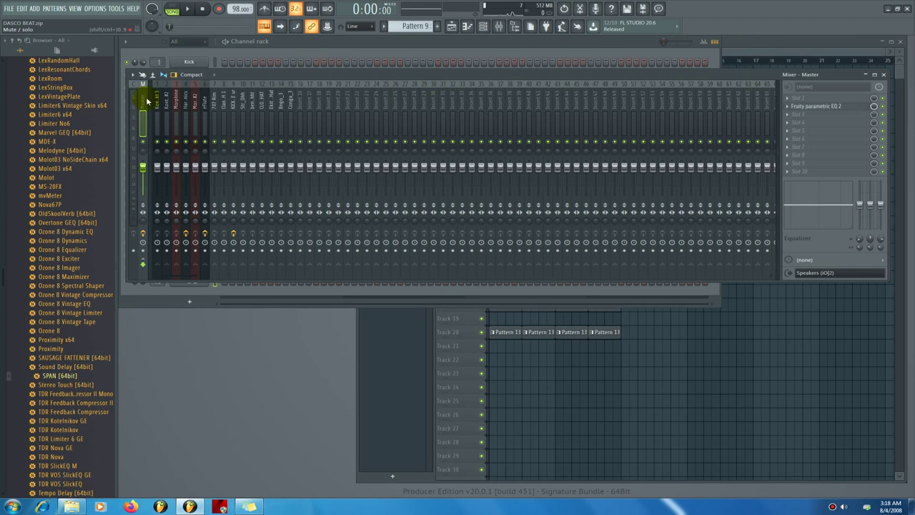
{"action": "left_click", "coordinate": [133, 107]}
{"action": "left_click", "coordinate": [141, 106]}
{"action": "left_click", "coordinate": [134, 105]}
{"action": "left_click", "coordinate": [141, 100]}
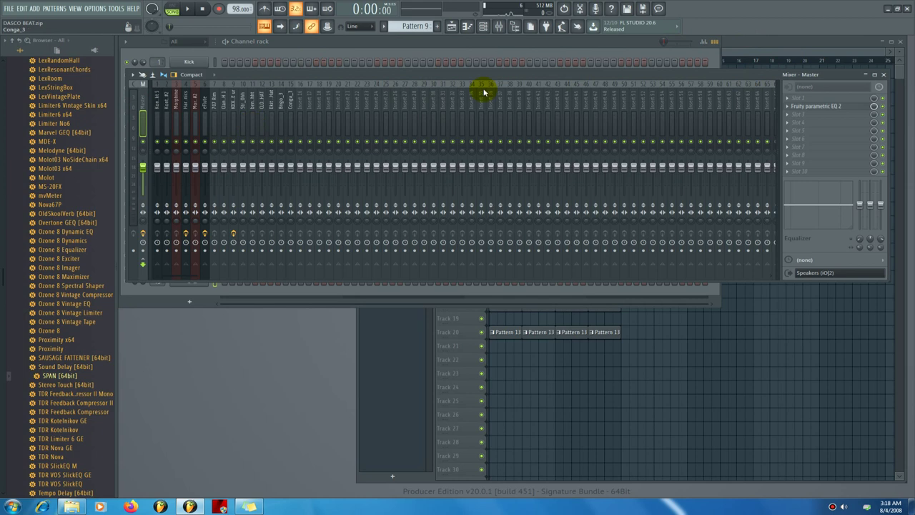
Hide the mixer and bring the playlist to the front
{"action": "left_click", "coordinate": [499, 27]}
{"action": "left_click", "coordinate": [760, 41]}
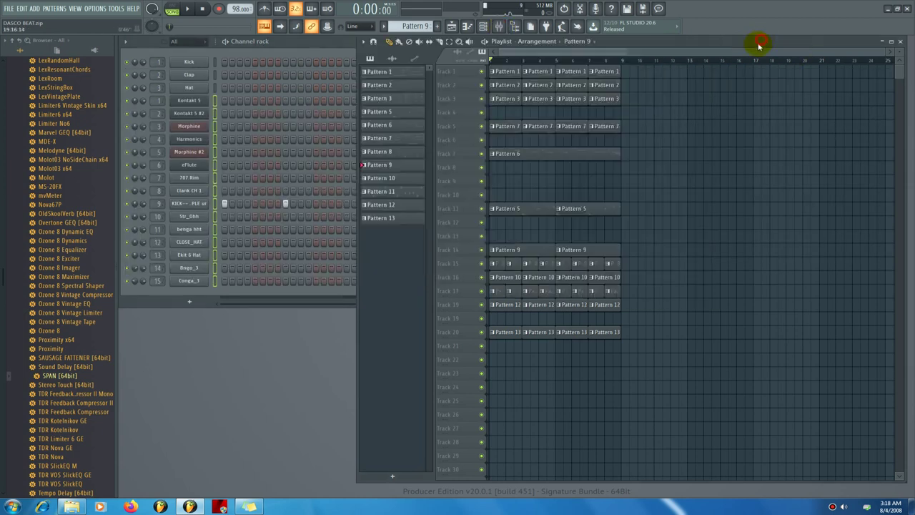